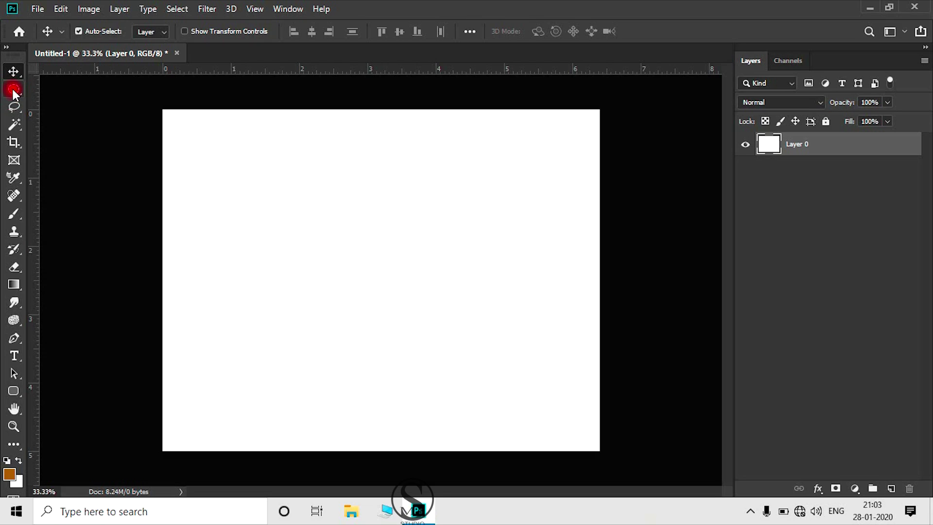
{"action": "left_click_drag", "start_coordinate": [12, 86], "coordinate": [108, 131]}
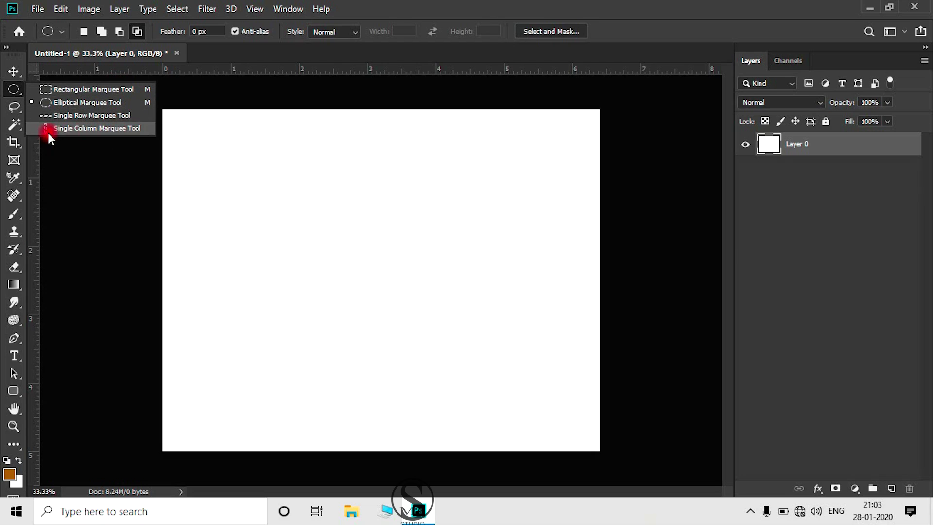
{"action": "left_click", "coordinate": [19, 87]}
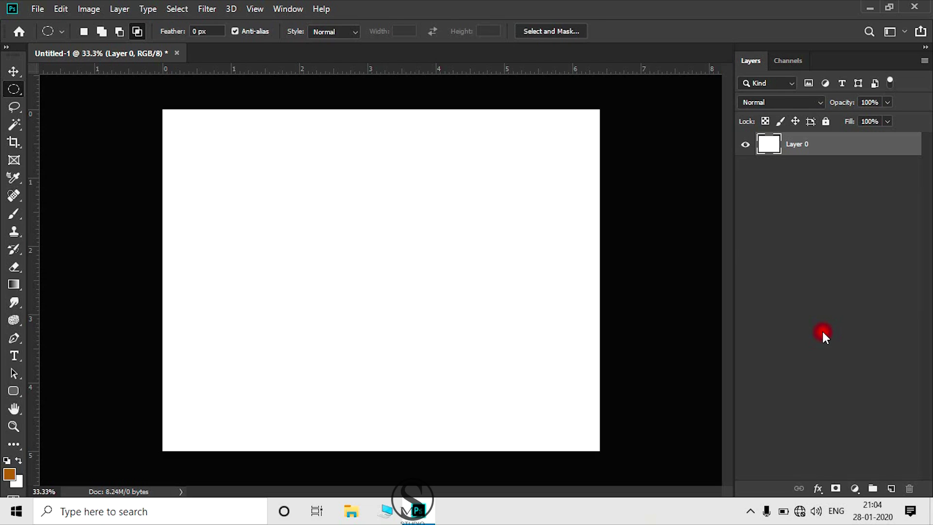
- Add a new blank layer above Layer 0 and delete it
{"action": "left_click", "coordinate": [890, 489]}
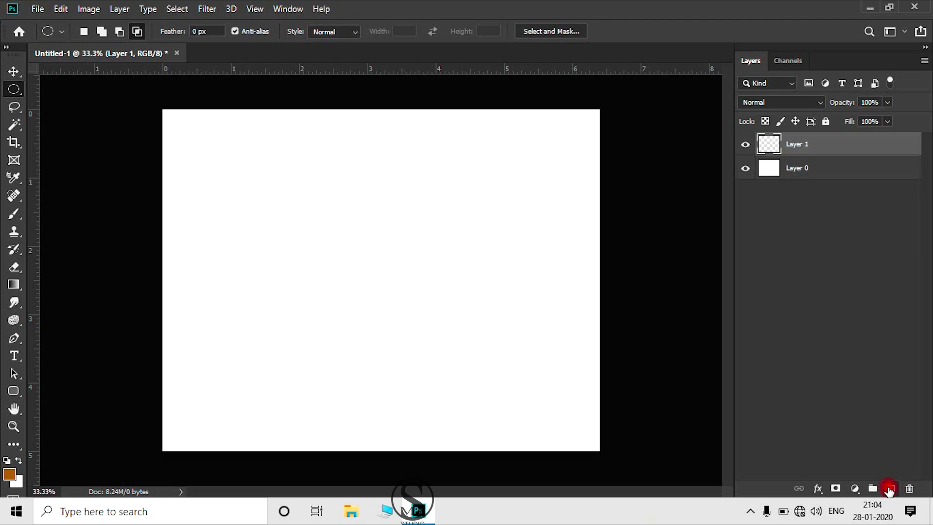
{"action": "right_click", "coordinate": [809, 145]}
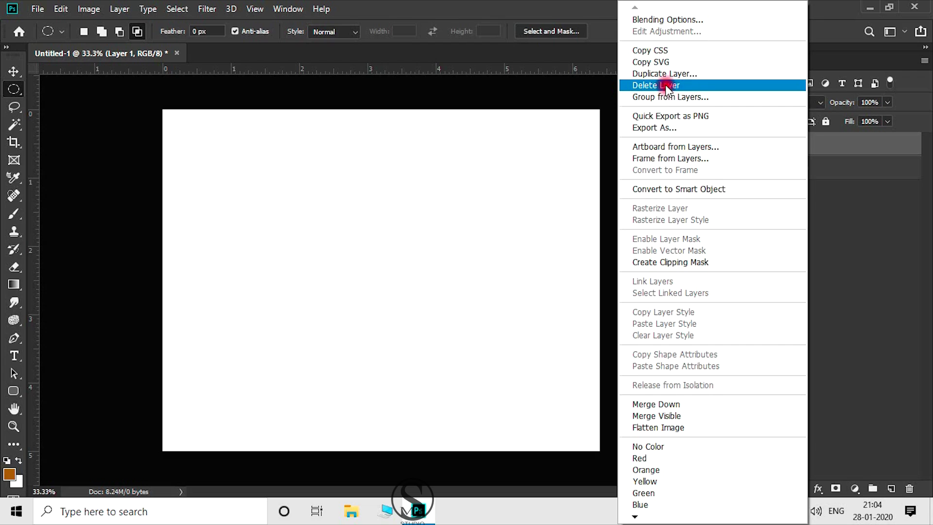
{"action": "left_click", "coordinate": [818, 141]}
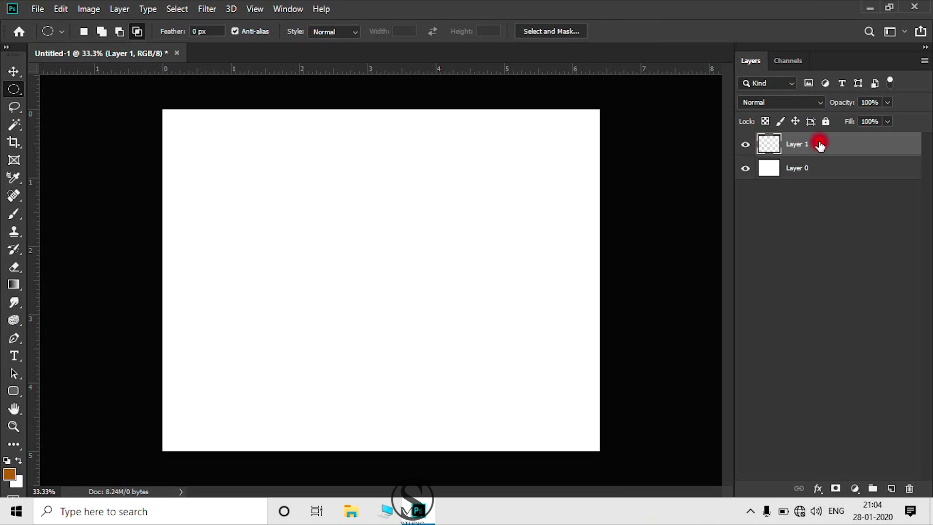
{"action": "key", "text": "Delete"}
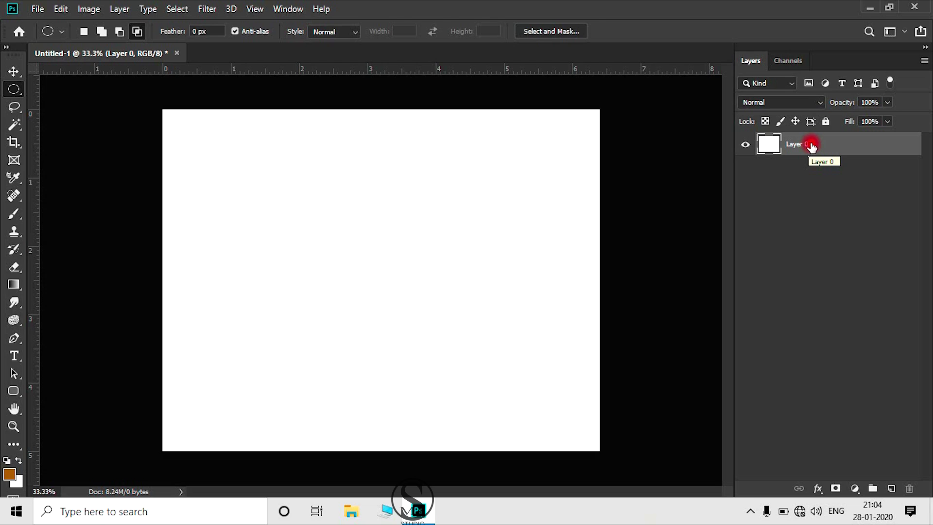
{"action": "right_click", "coordinate": [8, 96]}
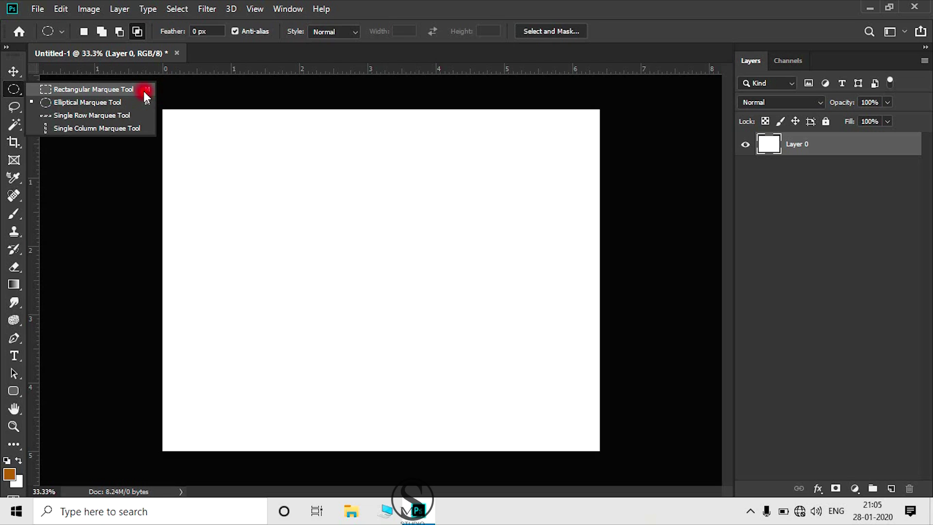
{"action": "left_click", "coordinate": [19, 72]}
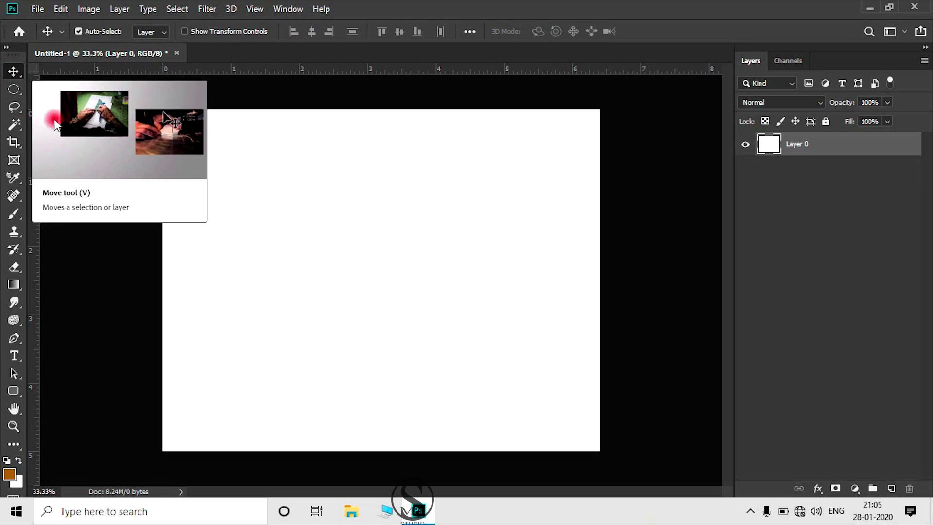
{"action": "left_click", "coordinate": [16, 71]}
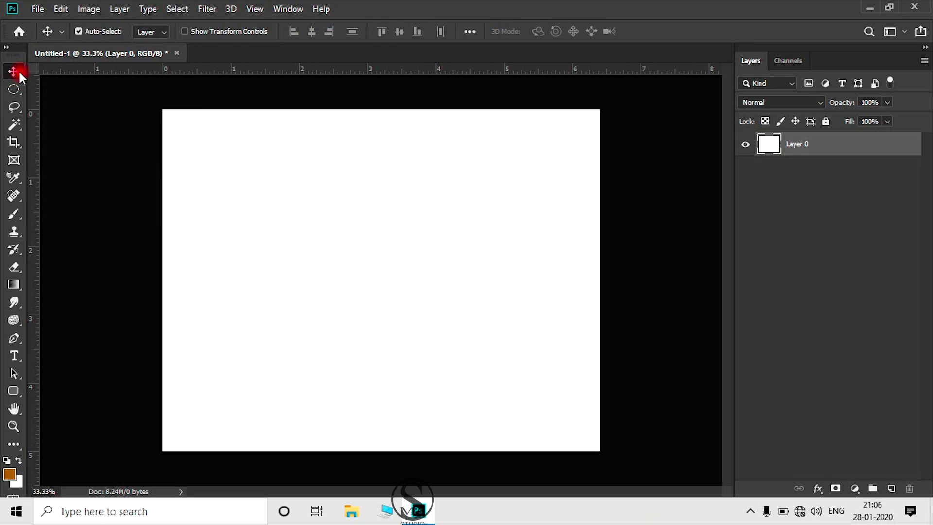
{"action": "left_click", "coordinate": [15, 86]}
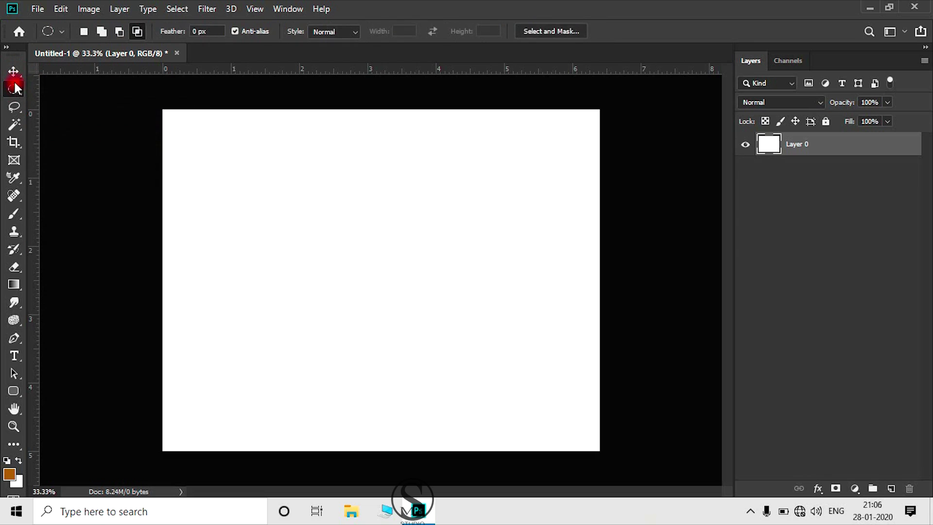
{"action": "left_click", "coordinate": [10, 75]}
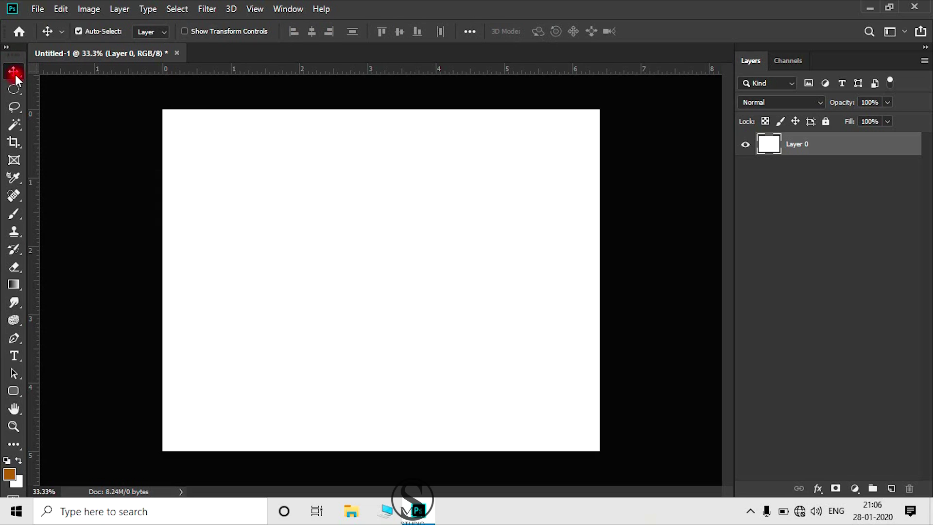
{"action": "key", "text": "m"}
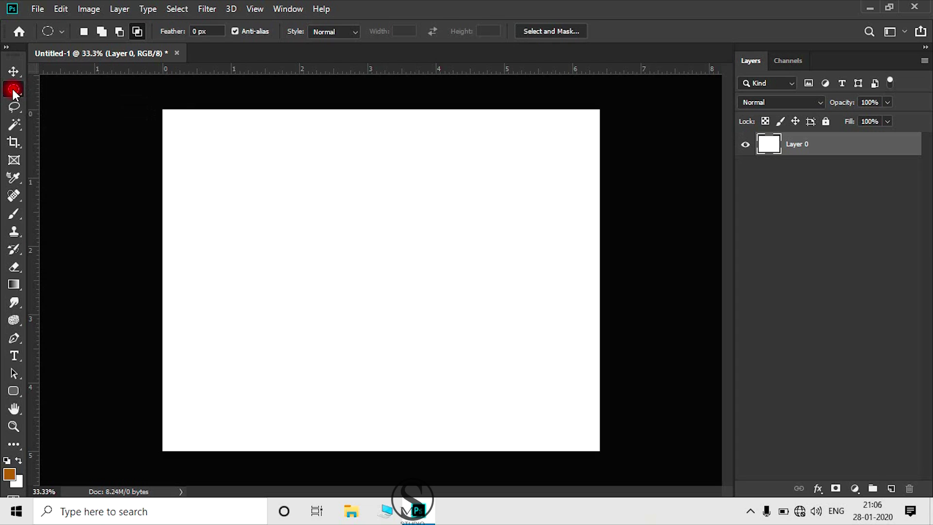
- Switch from the Elliptical to the Rectangular Marquee tool
{"action": "right_click", "coordinate": [12, 87]}
{"action": "left_click", "coordinate": [81, 89]}
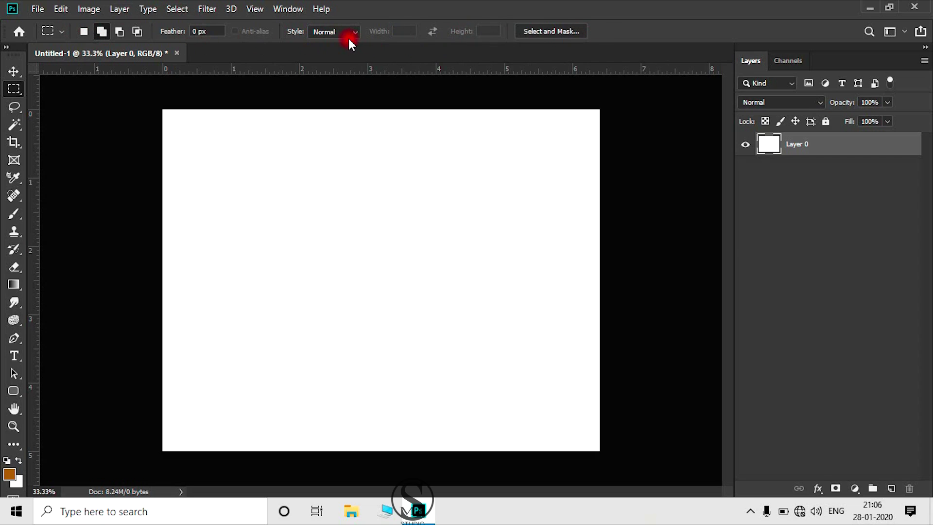
{"action": "left_click", "coordinate": [14, 87]}
{"action": "right_click", "coordinate": [12, 86]}
{"action": "left_click", "coordinate": [131, 86]}
{"action": "right_click", "coordinate": [12, 89]}
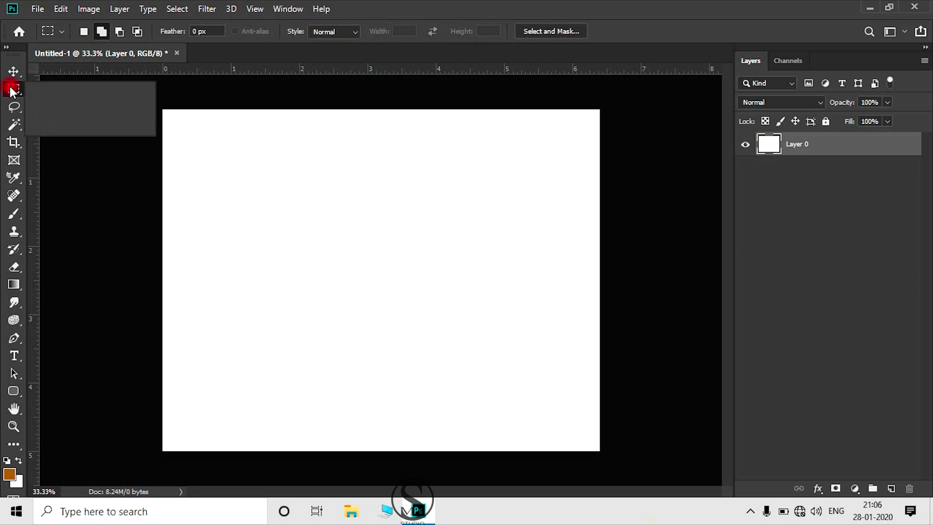
{"action": "left_click", "coordinate": [93, 90]}
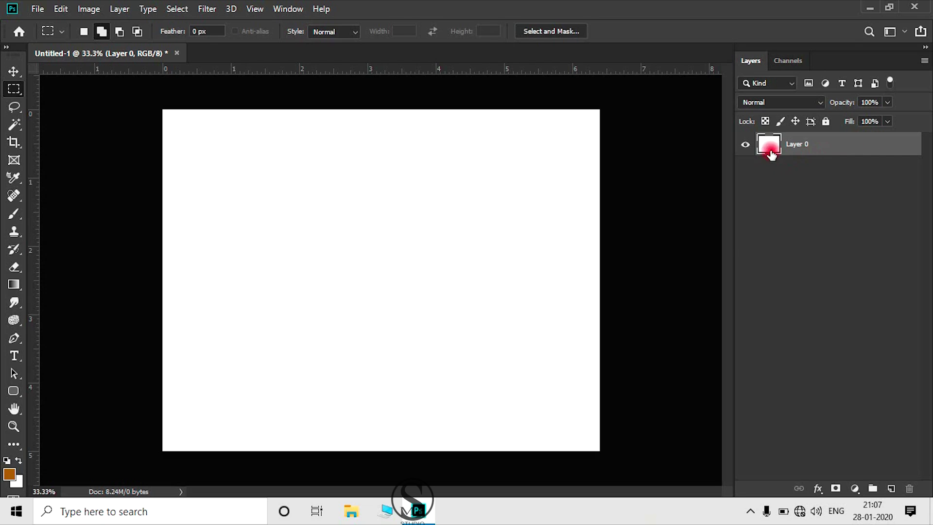
- Add a new layer above Layer 0 and marquee-select a large rectangular area around the middle of the canvas
{"action": "left_click", "coordinate": [892, 489]}
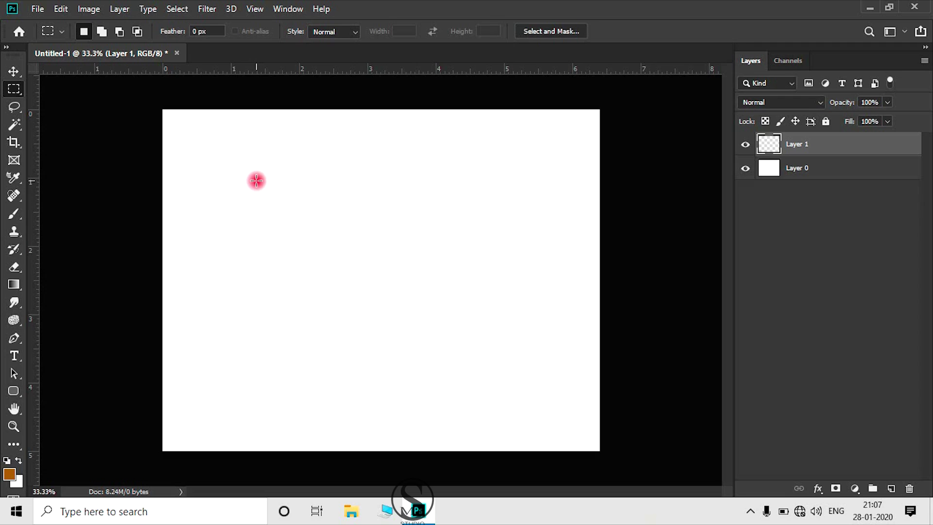
{"action": "left_click_drag", "start_coordinate": [235, 152], "coordinate": [501, 363]}
{"action": "left_click", "coordinate": [546, 385]}
- Reset the colours to default black and white and fill the rectangular selection with the black foreground colour
{"action": "key", "text": "x"}
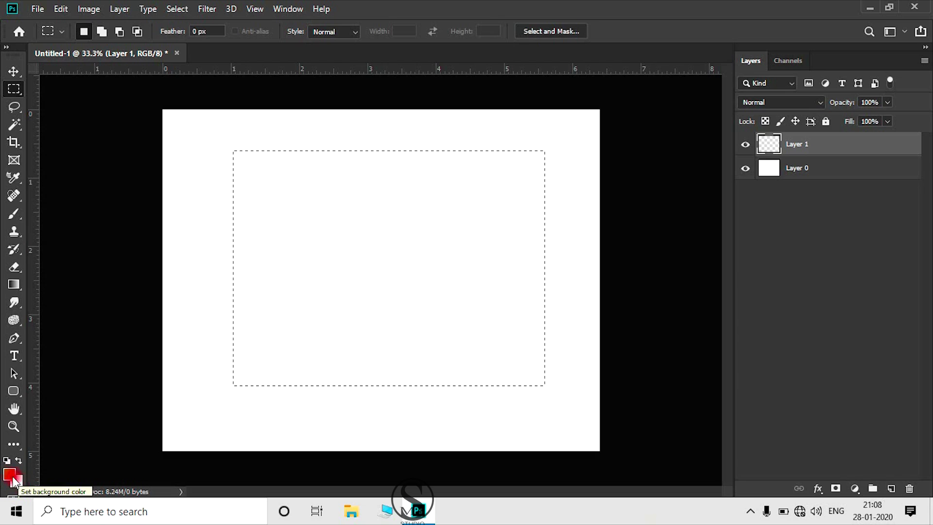
{"action": "key", "text": "d"}
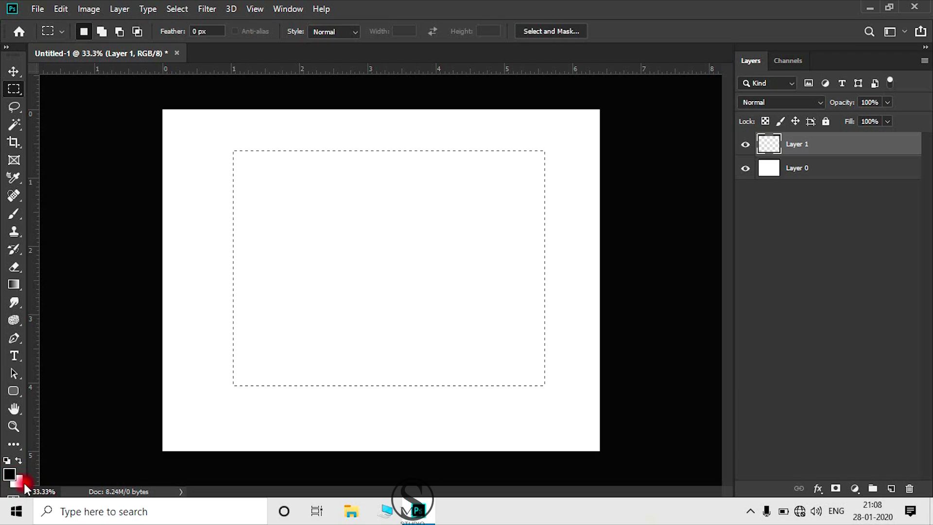
{"action": "key", "text": "alt+BackSpace"}
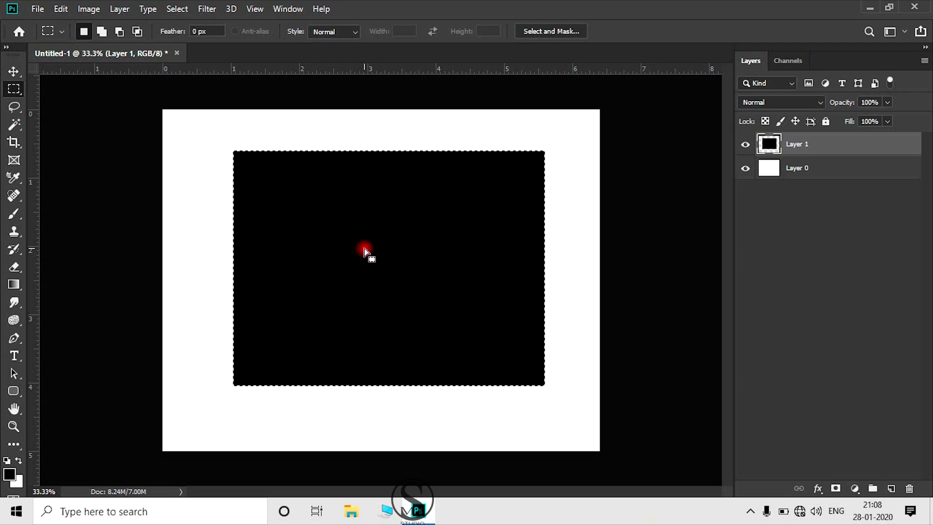
- Set the foreground colour to bright green #89f30b and fill the rectangular selection with it
{"action": "left_click", "coordinate": [8, 476]}
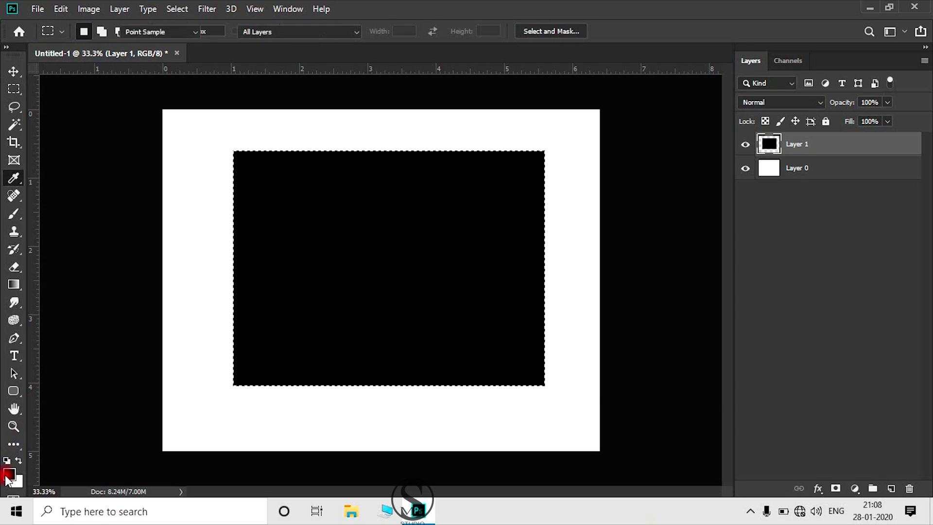
{"action": "left_click_drag", "start_coordinate": [647, 140], "coordinate": [539, 132]}
{"action": "left_click_drag", "start_coordinate": [435, 190], "coordinate": [523, 291]}
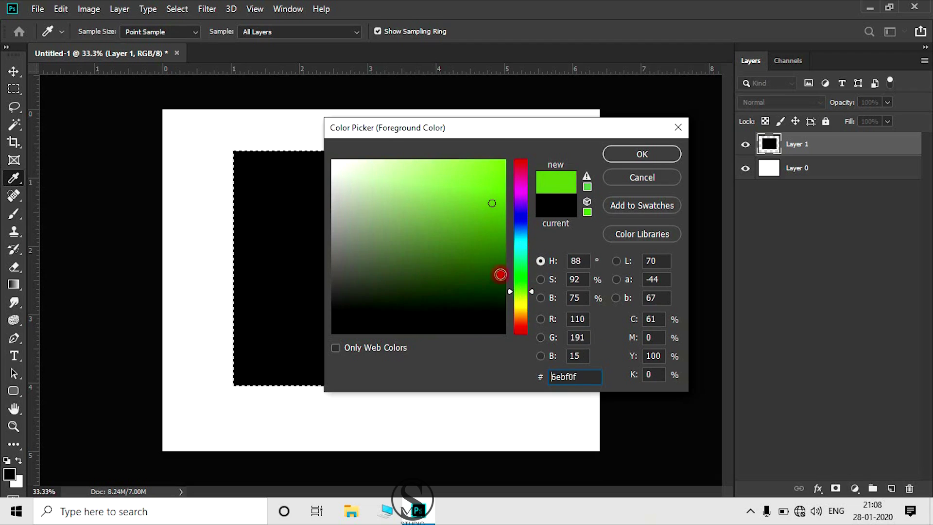
{"action": "left_click", "coordinate": [486, 257]}
{"action": "left_click_drag", "start_coordinate": [489, 189], "coordinate": [497, 168]}
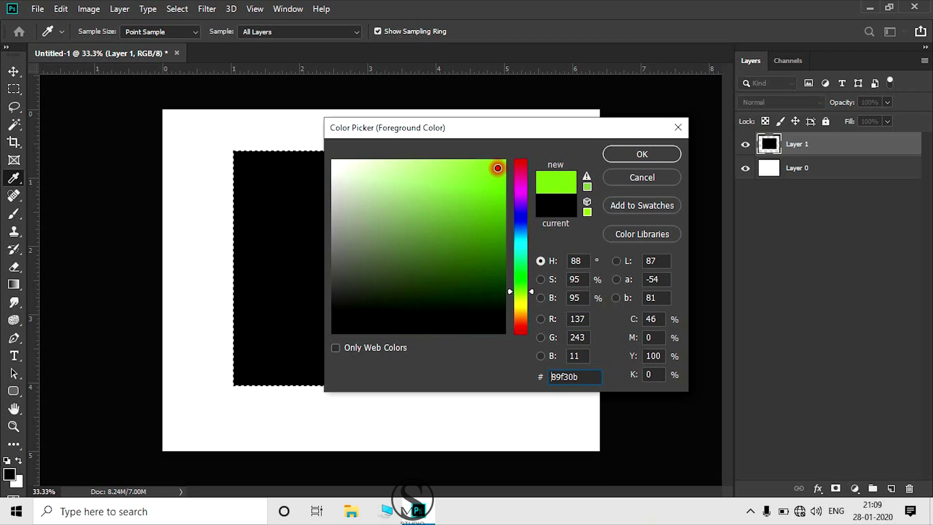
{"action": "left_click", "coordinate": [641, 155]}
{"action": "key", "text": "m"}
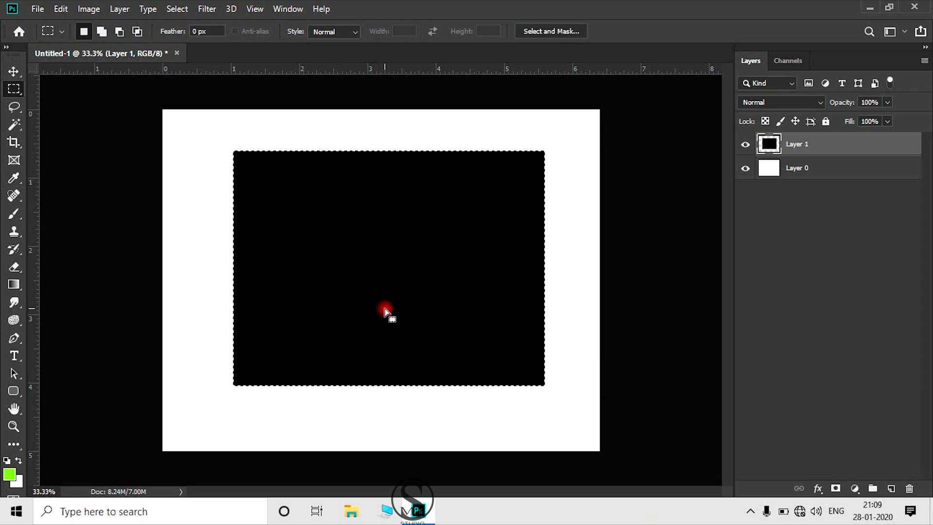
{"action": "key", "text": "alt+BackSpace"}
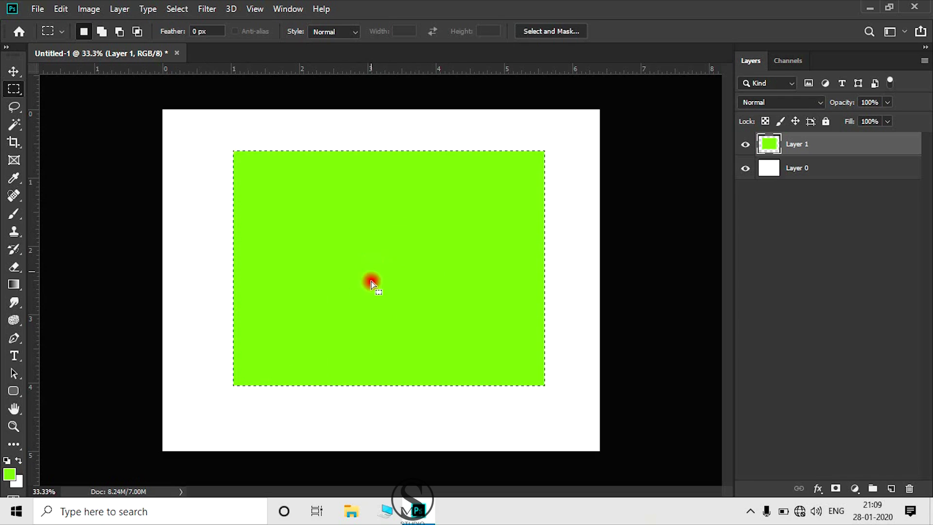
- Set the background colour to red and fill the rectangular selection with it, alternating once with the green foreground fill
{"action": "left_click", "coordinate": [19, 483]}
{"action": "left_click_drag", "start_coordinate": [494, 135], "coordinate": [530, 128]}
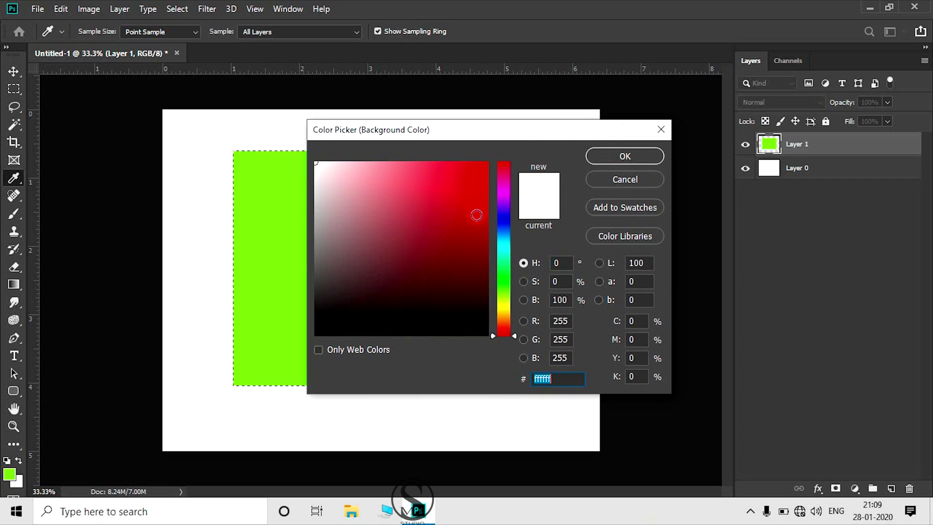
{"action": "left_click_drag", "start_coordinate": [398, 182], "coordinate": [490, 158]}
{"action": "left_click", "coordinate": [624, 156]}
{"action": "key", "text": "m"}
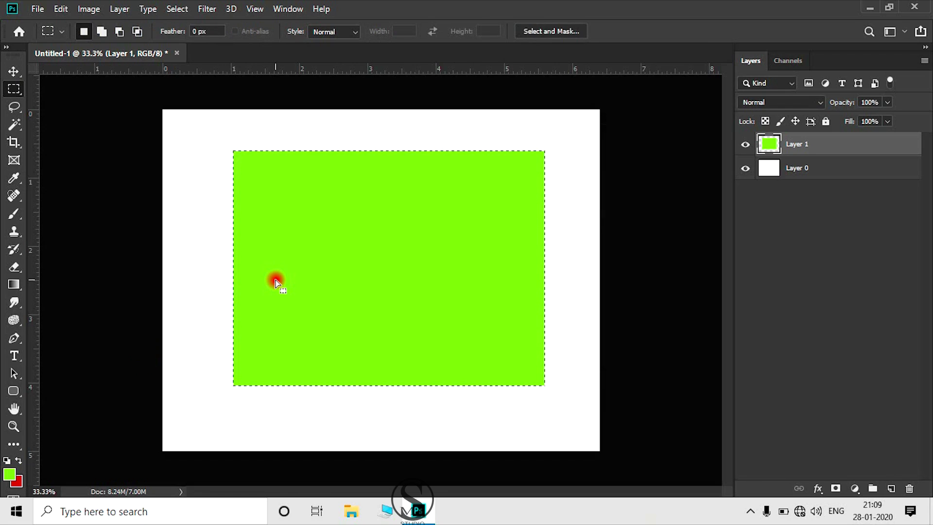
{"action": "key", "text": "ctrl+BackSpace"}
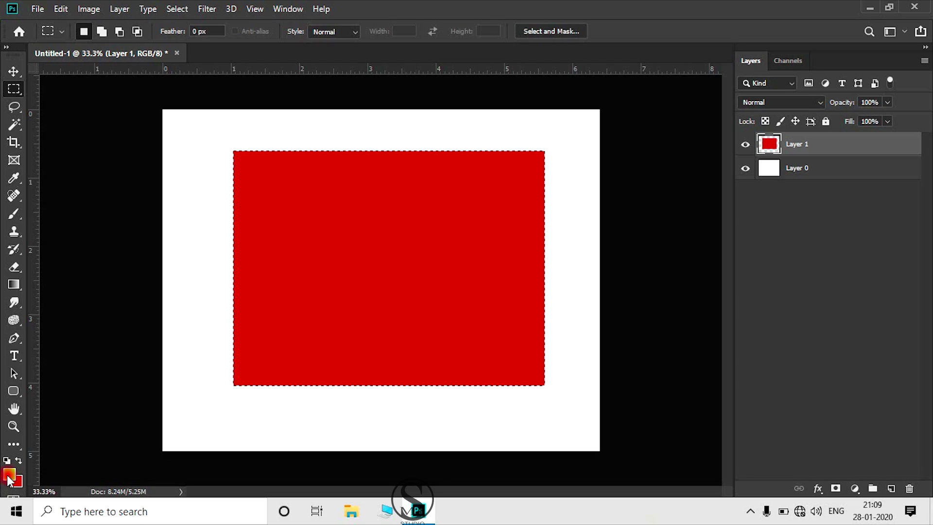
{"action": "key", "text": "alt+BackSpace"}
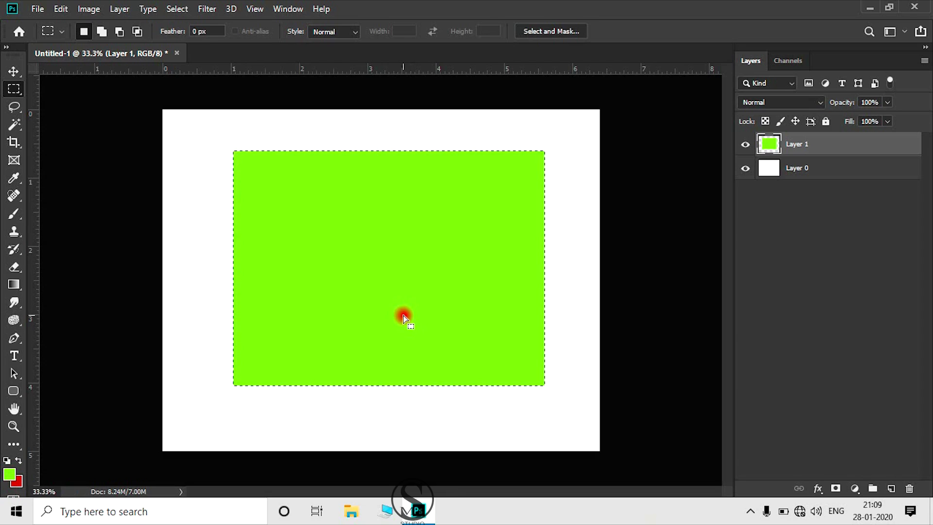
{"action": "key", "text": "ctrl+BackSpace"}
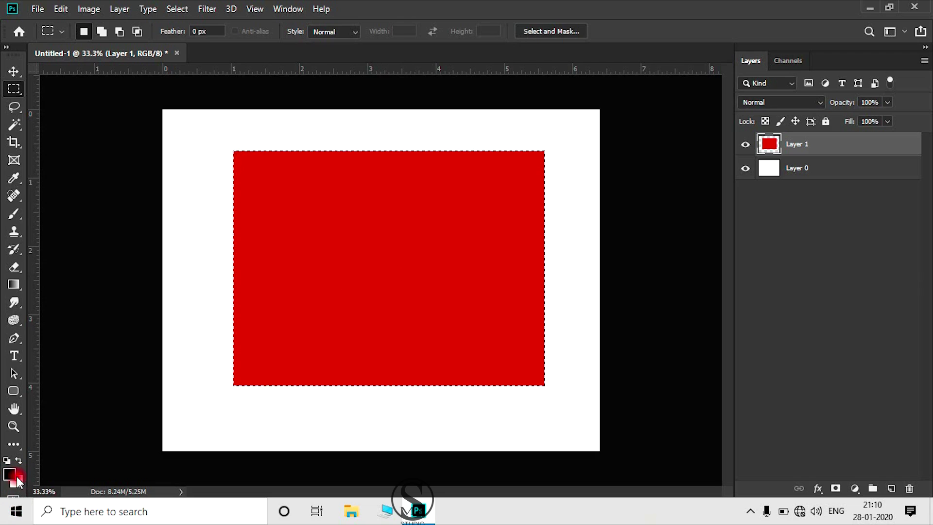
- Reset the colours to default black and white, and set the foreground colour to dusty pink #aa7f7f
{"action": "key", "text": "d"}
{"action": "left_click", "coordinate": [10, 475]}
{"action": "left_click_drag", "start_coordinate": [339, 261], "coordinate": [379, 281]}
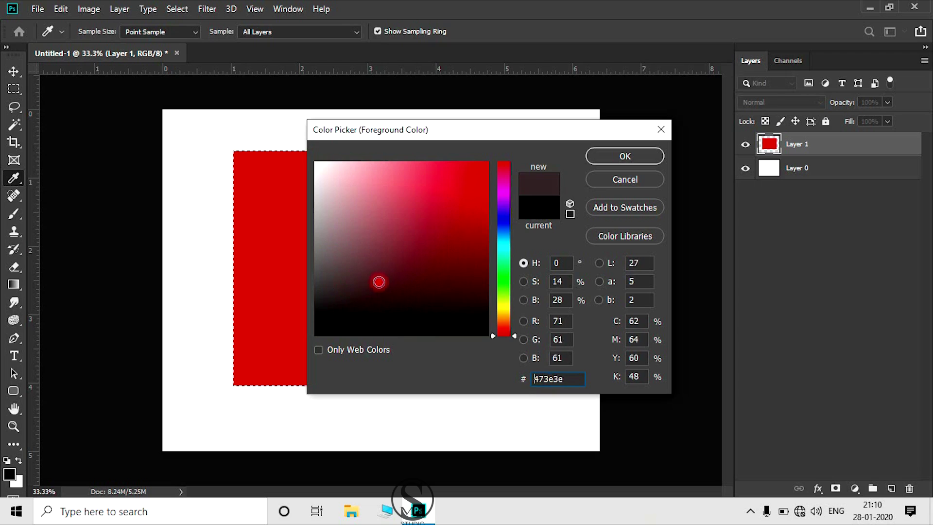
{"action": "left_click_drag", "start_coordinate": [364, 195], "coordinate": [358, 220]}
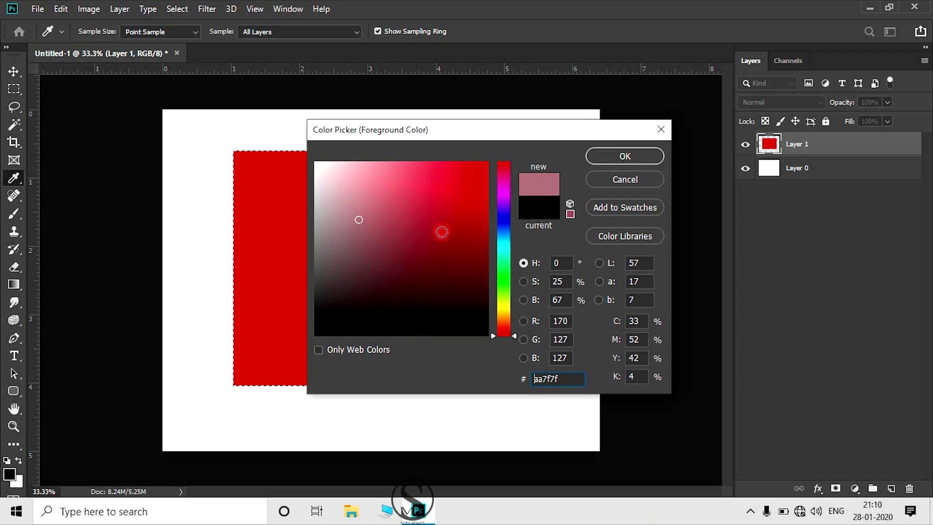
{"action": "left_click", "coordinate": [643, 155]}
- Change the foreground colour to bright turquoise and fill the rectangular selection on Layer 1 with it
{"action": "left_click", "coordinate": [9, 474]}
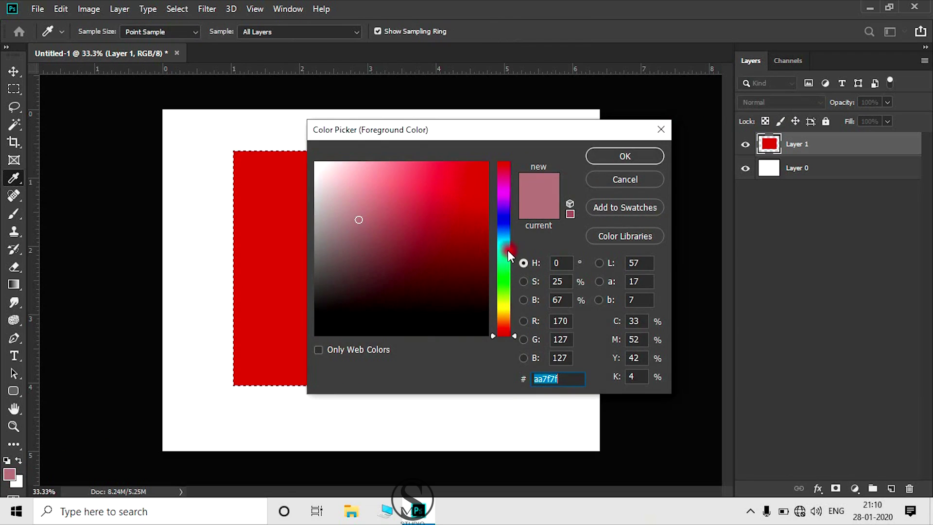
{"action": "left_click", "coordinate": [508, 250]}
{"action": "left_click", "coordinate": [430, 176]}
{"action": "left_click", "coordinate": [646, 155]}
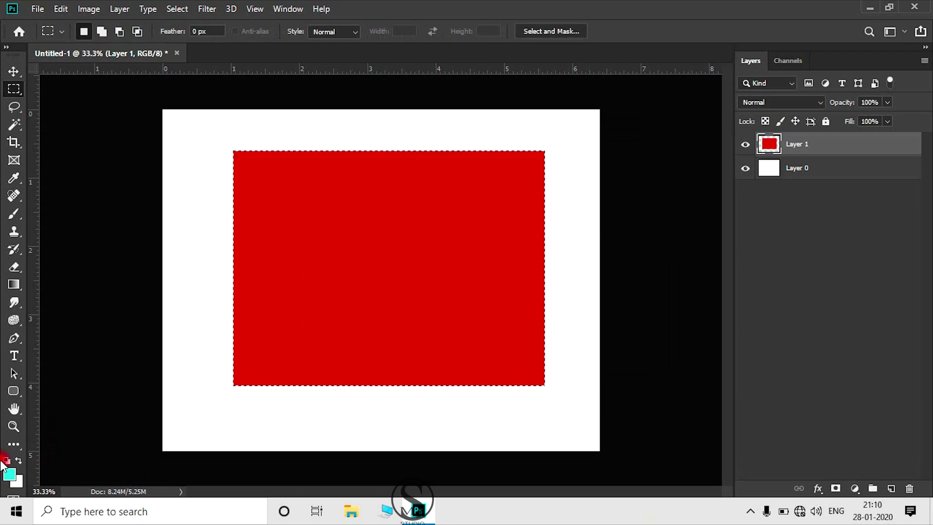
{"action": "key", "text": "alt+BackSpace"}
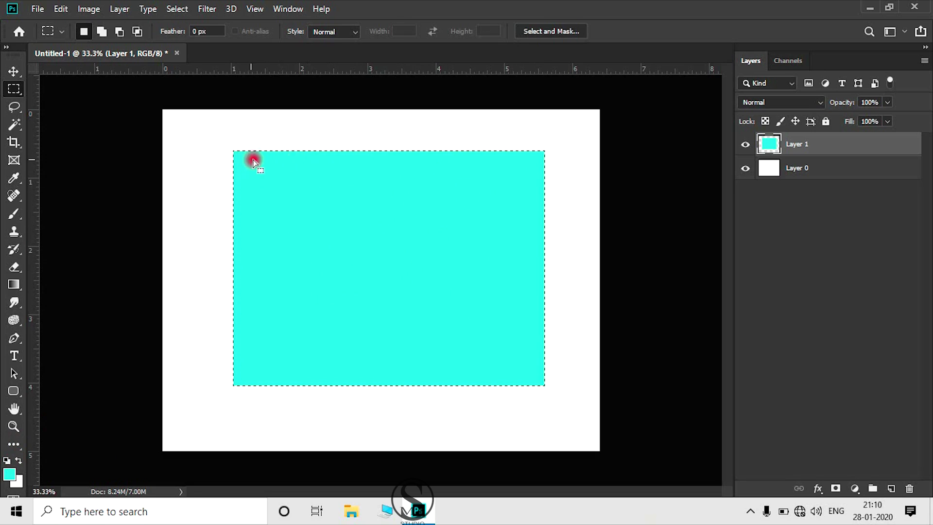
{"action": "scroll", "coordinate": [313, 150], "scroll_direction": "up", "scroll_amount": 5}
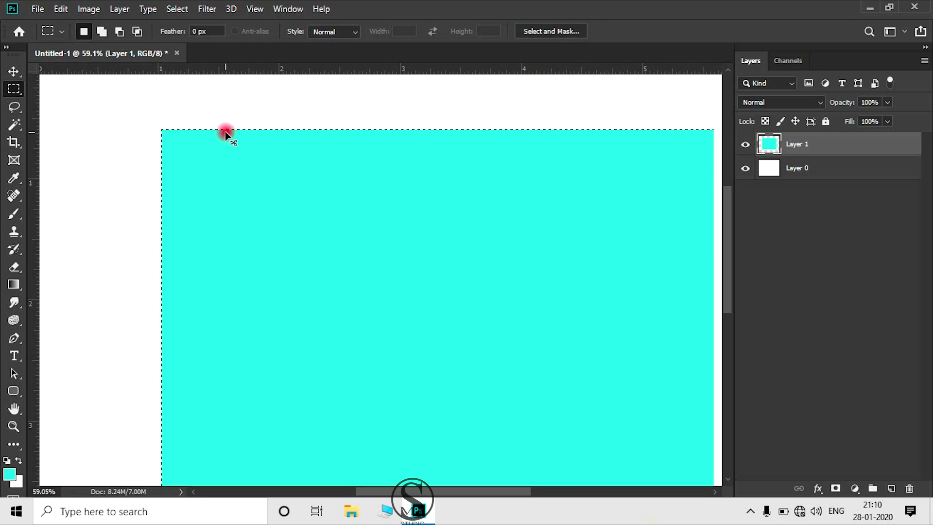
- Deselect, centre the turquoise rectangle on the canvas with the Move tool, and delete Layer 1
{"action": "scroll", "coordinate": [273, 167], "scroll_direction": "down", "scroll_amount": 2}
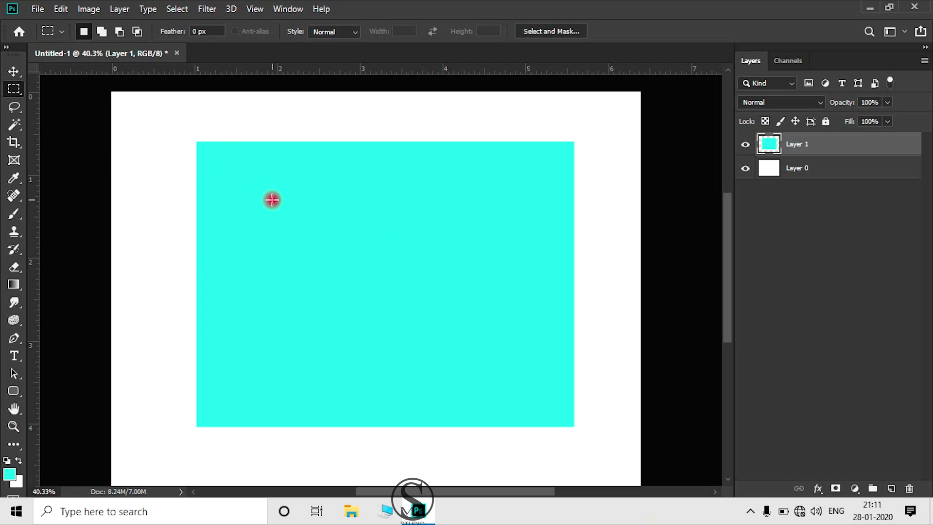
{"action": "left_click", "coordinate": [12, 73]}
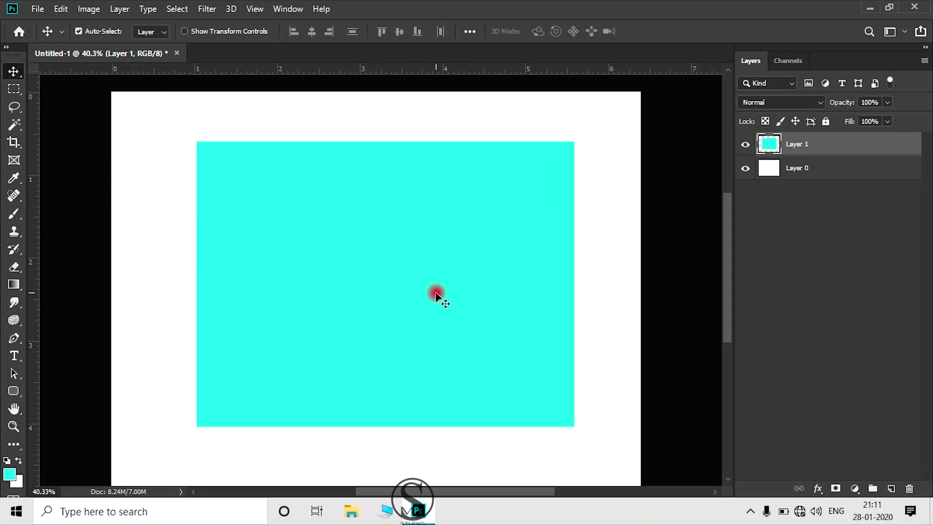
{"action": "scroll", "coordinate": [436, 294], "scroll_direction": "down", "scroll_amount": 1}
{"action": "mouse_move", "coordinate": [436, 294]}
{"action": "left_mouse_down"}
{"action": "mouse_move", "coordinate": [375, 287]}
{"action": "mouse_move", "coordinate": [489, 269]}
{"action": "mouse_move", "coordinate": [467, 340]}
{"action": "mouse_move", "coordinate": [475, 327]}
{"action": "mouse_move", "coordinate": [448, 289]}
{"action": "mouse_move", "coordinate": [484, 248]}
{"action": "mouse_move", "coordinate": [494, 223]}
{"action": "mouse_move", "coordinate": [487, 212]}
{"action": "mouse_move", "coordinate": [496, 214]}
{"action": "mouse_move", "coordinate": [395, 256]}
{"action": "mouse_move", "coordinate": [448, 285]}
{"action": "mouse_move", "coordinate": [436, 284]}
{"action": "mouse_move", "coordinate": [444, 283]}
{"action": "mouse_move", "coordinate": [435, 301]}
{"action": "mouse_move", "coordinate": [418, 294]}
{"action": "left_mouse_up"}
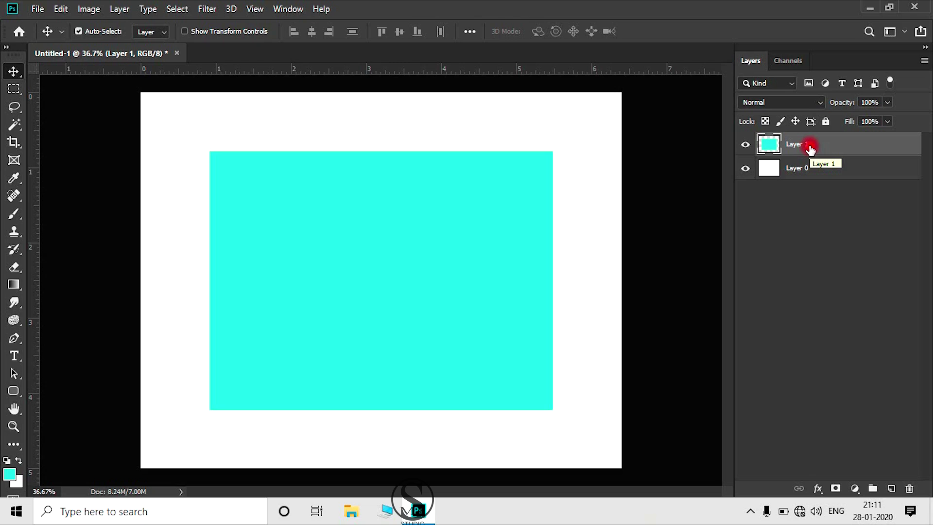
{"action": "key", "text": "Delete"}
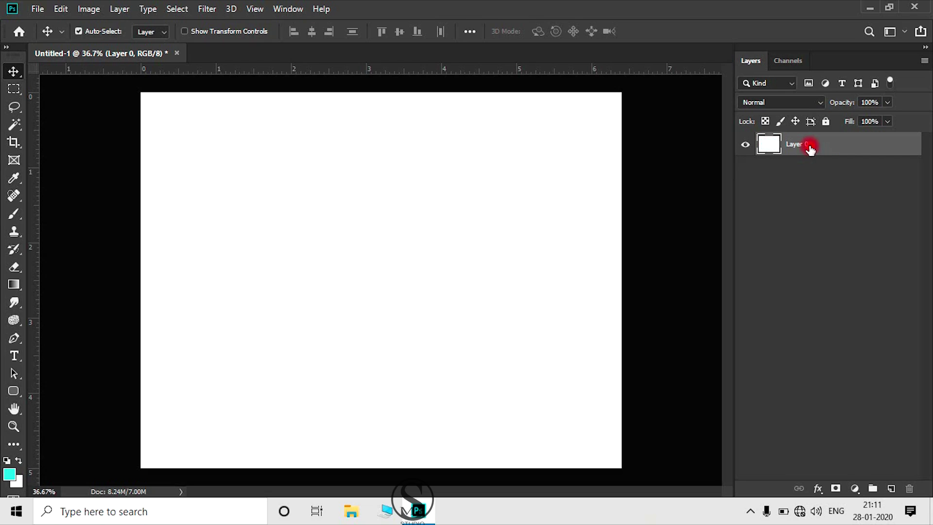
- Activate the Rectangular Marquee tool and add a new empty layer above Layer 0
{"action": "left_click", "coordinate": [11, 86]}
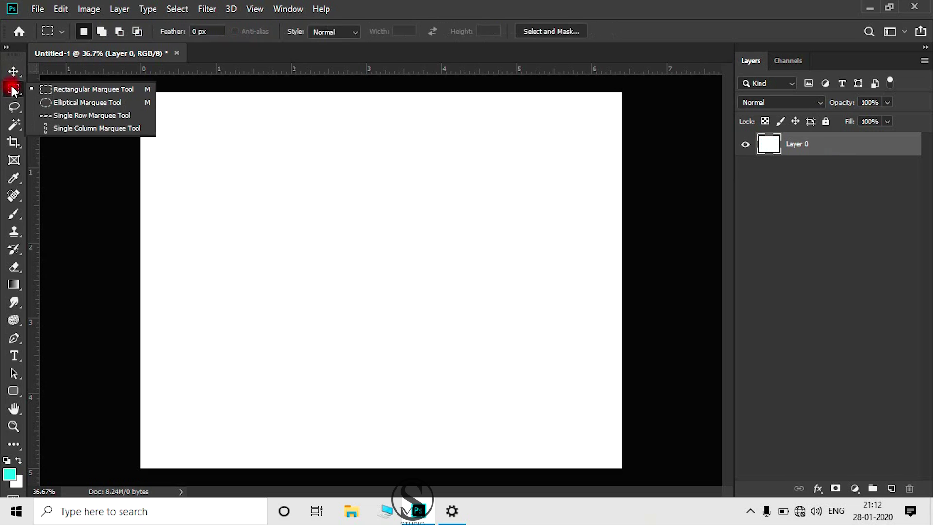
{"action": "left_click", "coordinate": [40, 88]}
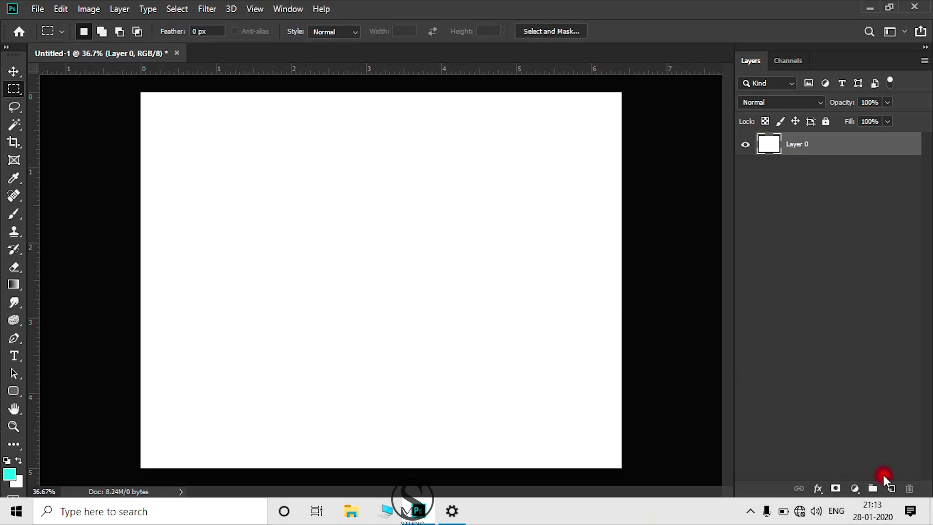
{"action": "left_click", "coordinate": [892, 488]}
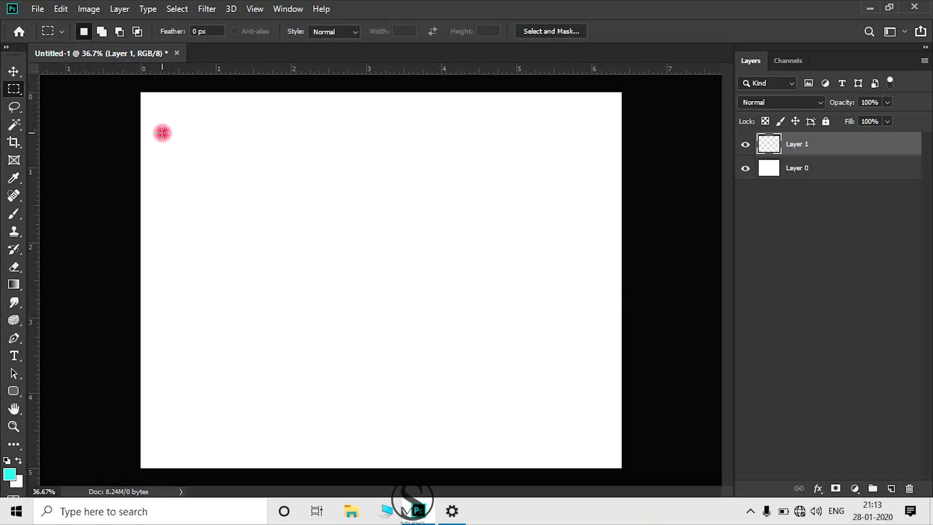
- Try marquee selections constrained to squares on Layer 1, one about 3 in wide and another about 2.8 in wide
{"action": "left_click_drag", "start_coordinate": [162, 132], "coordinate": [302, 386]}
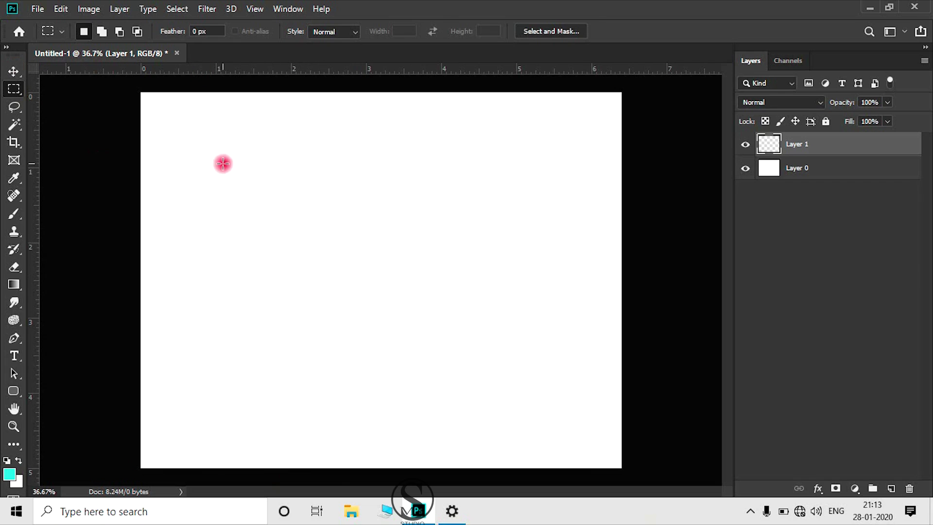
{"action": "left_click_drag", "start_coordinate": [216, 148], "coordinate": [437, 410]}
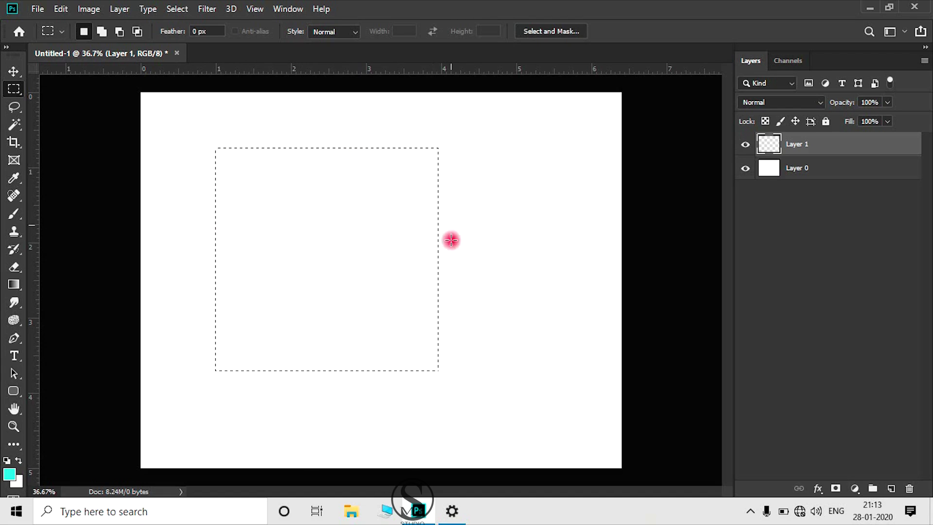
{"action": "left_click", "coordinate": [445, 305]}
{"action": "left_click_drag", "start_coordinate": [350, 149], "coordinate": [557, 444]}
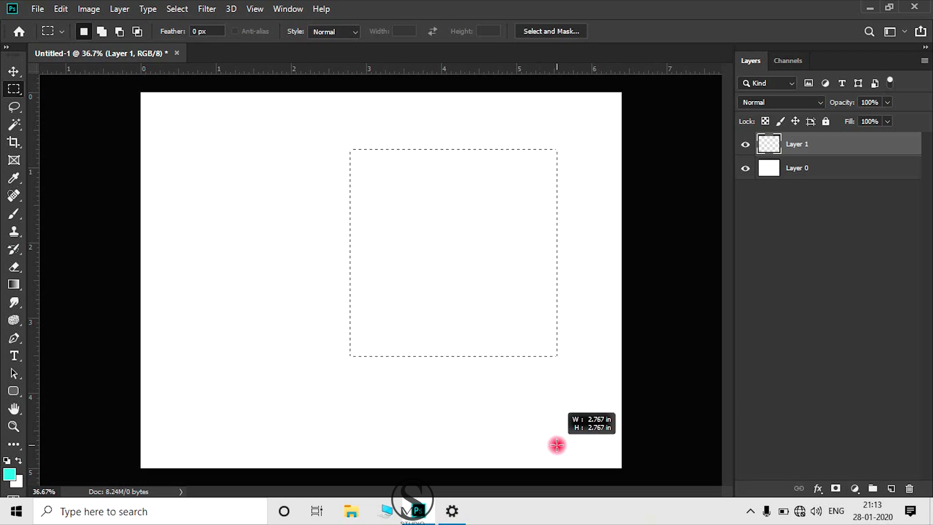
- Try several more marquee selections on Layer 1, including a square about 3.4 in wide near the canvas centre, clearing each one
{"action": "left_click_drag", "start_coordinate": [177, 158], "coordinate": [525, 410]}
{"action": "left_click", "coordinate": [243, 183]}
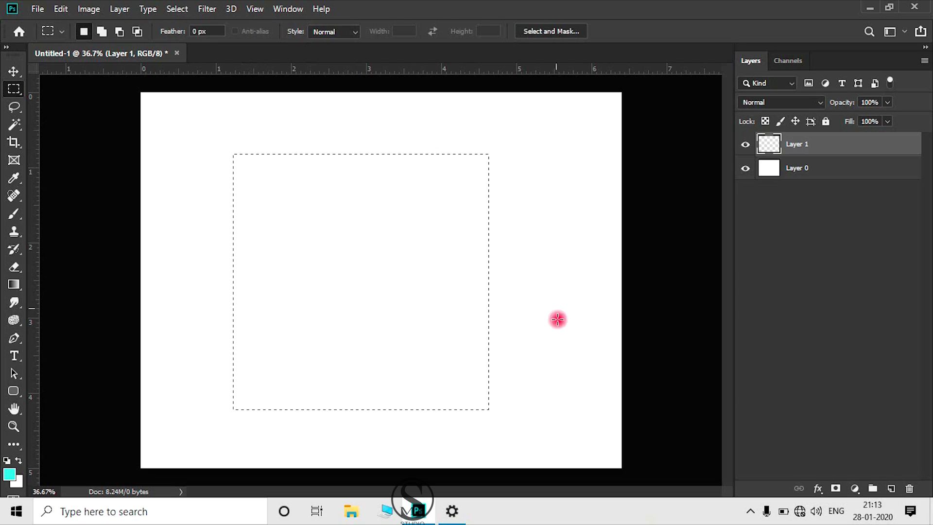
{"action": "left_click", "coordinate": [473, 369]}
{"action": "mouse_move", "coordinate": [172, 129]}
{"action": "left_mouse_down"}
{"action": "mouse_move", "coordinate": [242, 160]}
{"action": "mouse_move", "coordinate": [454, 150]}
{"action": "mouse_move", "coordinate": [527, 260]}
{"action": "mouse_move", "coordinate": [227, 331]}
{"action": "mouse_move", "coordinate": [247, 425]}
{"action": "mouse_move", "coordinate": [473, 441]}
{"action": "mouse_move", "coordinate": [615, 169]}
{"action": "mouse_move", "coordinate": [581, 231]}
{"action": "mouse_move", "coordinate": [589, 409]}
{"action": "mouse_move", "coordinate": [475, 269]}
{"action": "mouse_move", "coordinate": [473, 438]}
{"action": "mouse_move", "coordinate": [591, 436]}
{"action": "mouse_move", "coordinate": [561, 219]}
{"action": "left_mouse_up"}
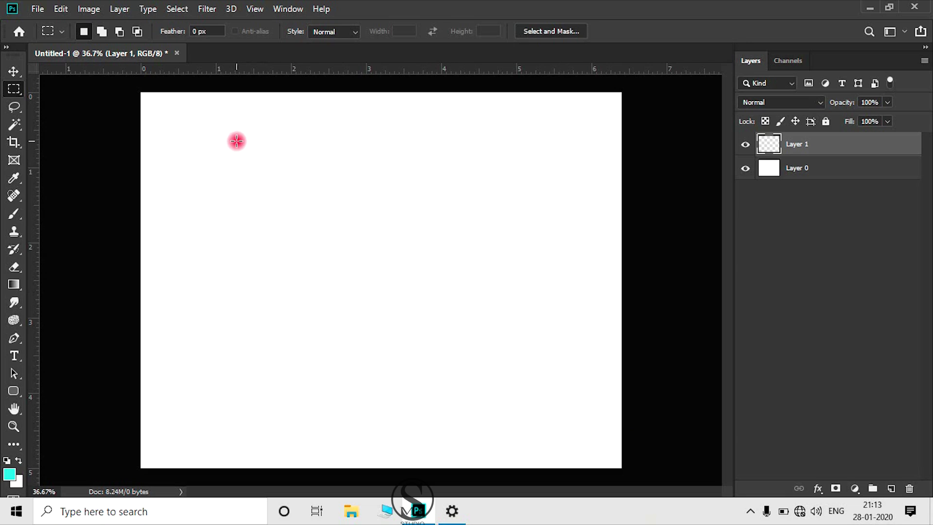
{"action": "left_click_drag", "start_coordinate": [235, 140], "coordinate": [581, 377]}
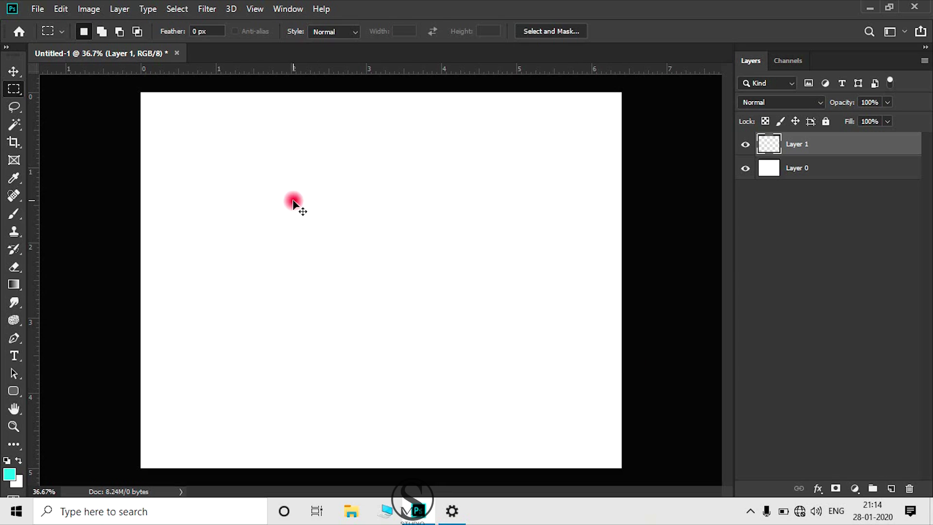
{"action": "left_click_drag", "start_coordinate": [193, 121], "coordinate": [240, 428]}
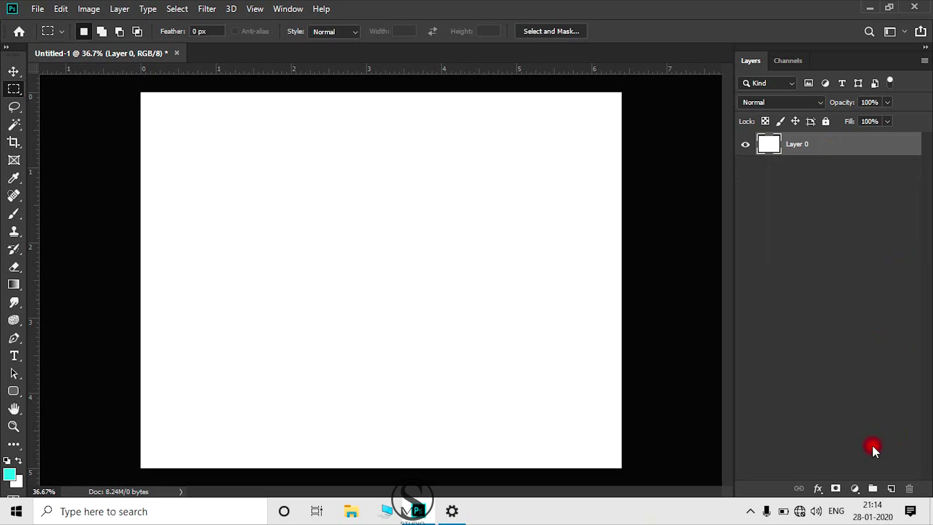
- Add a new layer above Layer 0, and draw and clear a trial rectangular selection on it
{"action": "left_click", "coordinate": [890, 488]}
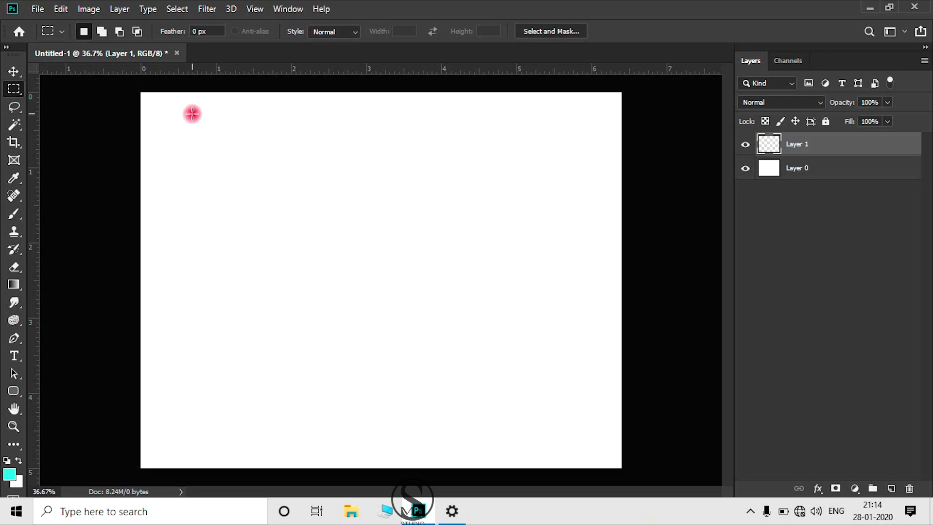
{"action": "left_click_drag", "start_coordinate": [192, 114], "coordinate": [302, 391]}
{"action": "left_click", "coordinate": [170, 119]}
- In Add to selection mode, draw four separate rectangular selections side by side across the middle of the canvas
{"action": "left_click", "coordinate": [102, 31]}
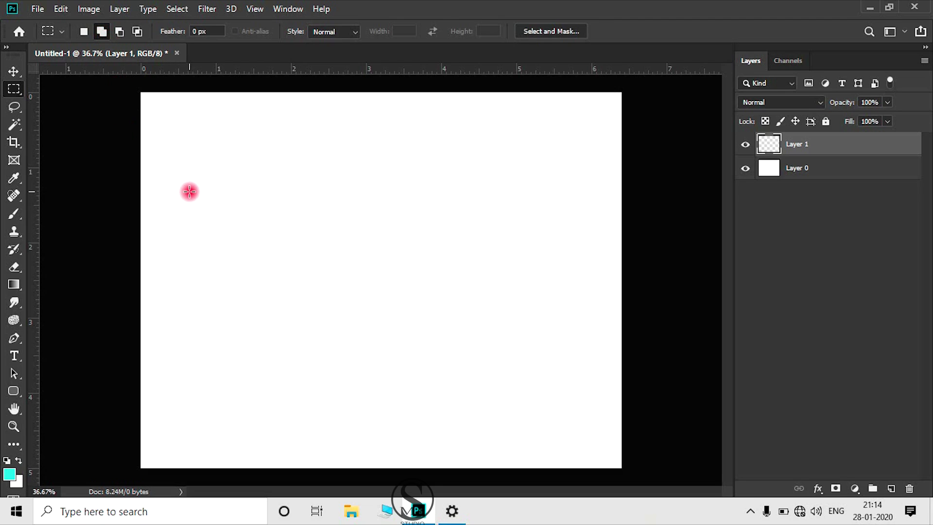
{"action": "left_click_drag", "start_coordinate": [170, 183], "coordinate": [273, 311]}
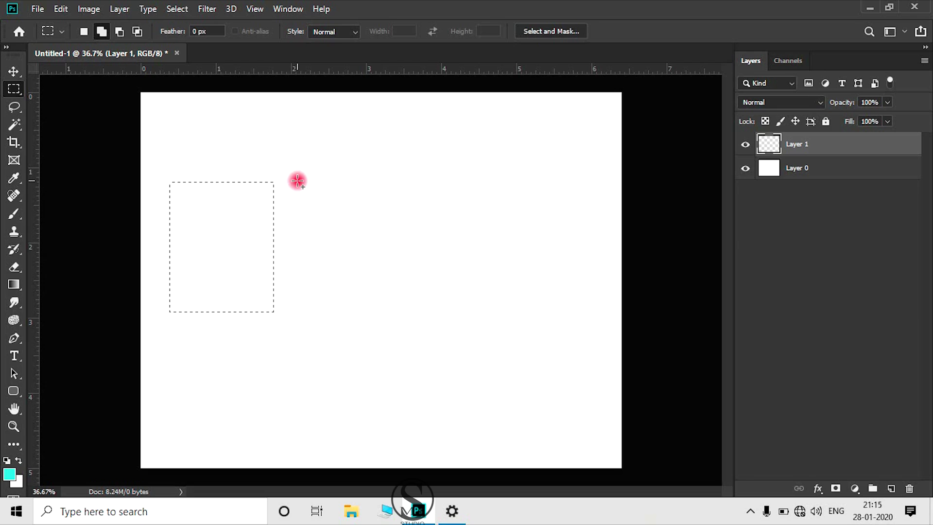
{"action": "left_click_drag", "start_coordinate": [297, 180], "coordinate": [430, 326]}
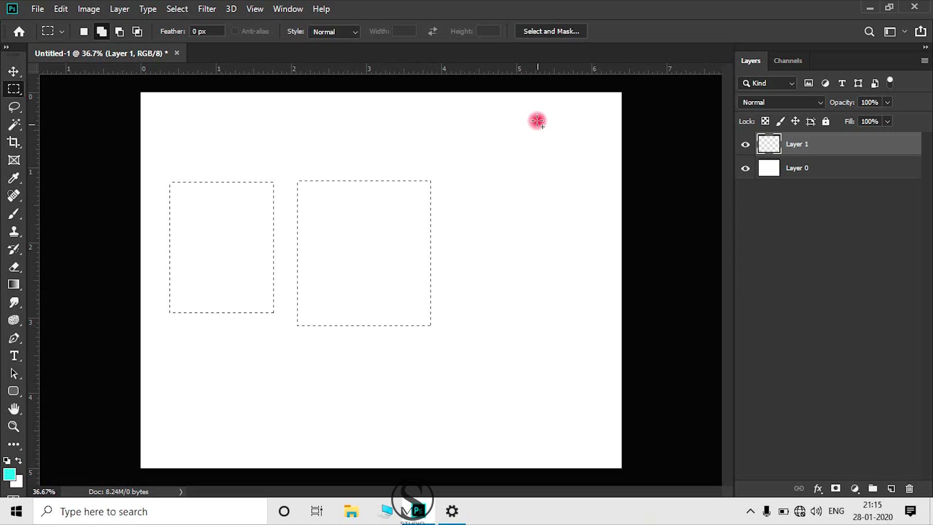
{"action": "left_click_drag", "start_coordinate": [455, 173], "coordinate": [528, 332]}
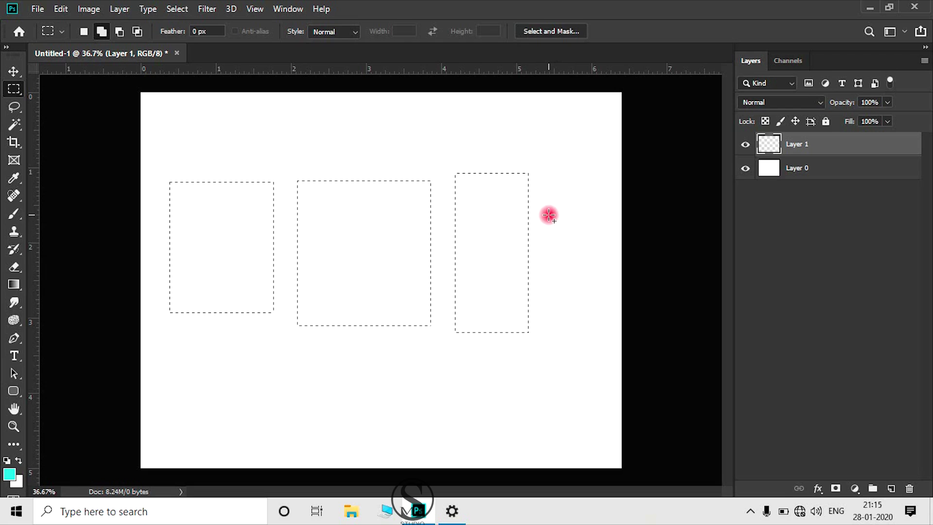
{"action": "left_click_drag", "start_coordinate": [548, 215], "coordinate": [609, 328]}
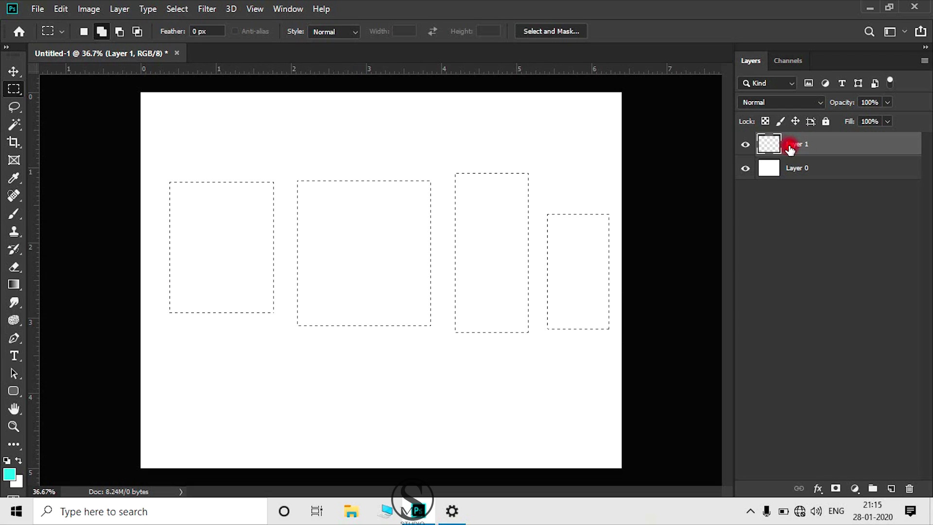
- Set the foreground colour to red #e8051f and fill the four rectangular selections on Layer 1 with it
{"action": "left_click", "coordinate": [10, 472]}
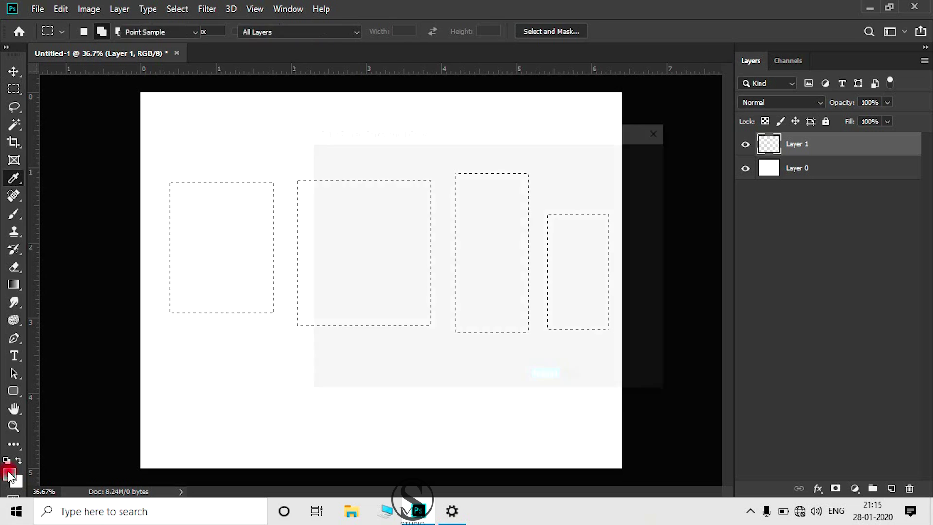
{"action": "left_click_drag", "start_coordinate": [446, 138], "coordinate": [476, 154]}
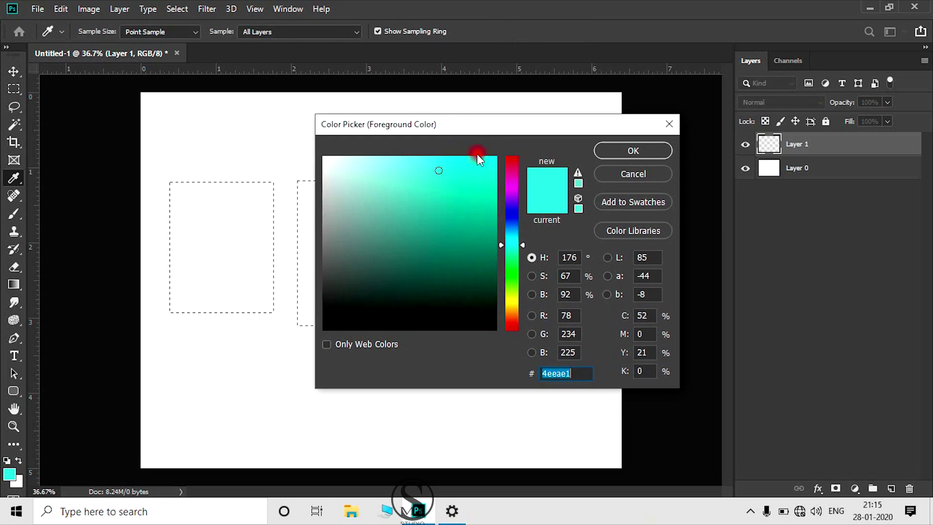
{"action": "left_click", "coordinate": [512, 169]}
{"action": "left_click", "coordinate": [494, 171]}
{"action": "key", "text": "Return"}
{"action": "key", "text": "m"}
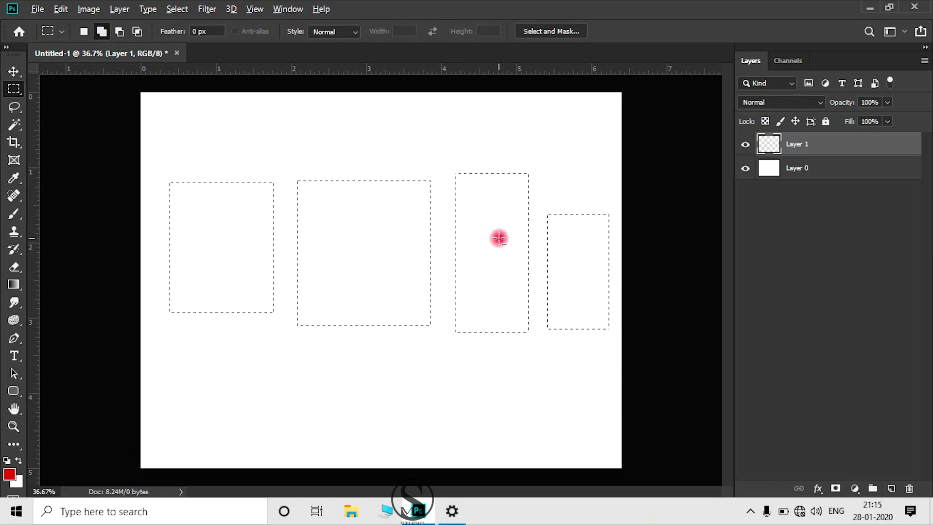
{"action": "key", "text": "alt+BackSpace"}
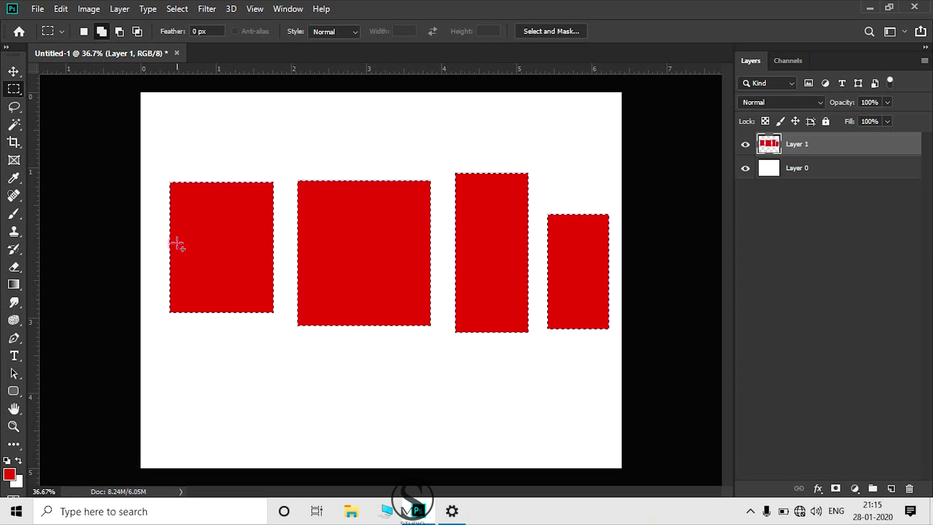
{"action": "left_click", "coordinate": [10, 475]}
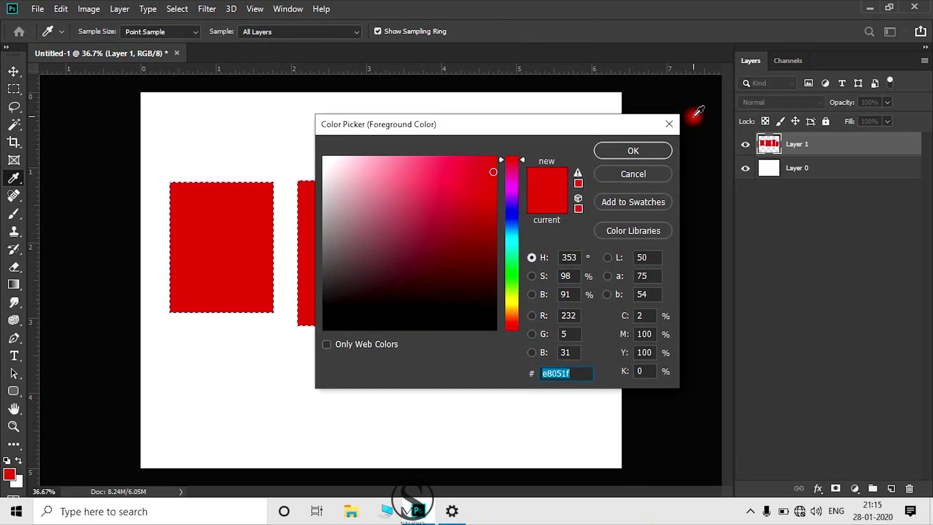
{"action": "left_click", "coordinate": [675, 121]}
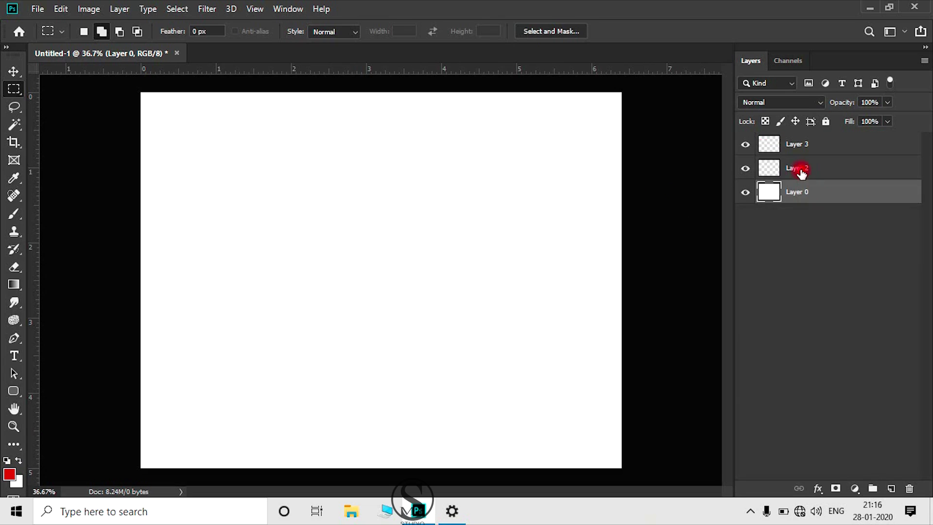
- Delete Layer 2 and Layer 3, and add a new empty layer above Layer 0
{"action": "left_click", "coordinate": [799, 171]}
{"action": "key", "text": "Delete"}
{"action": "left_click", "coordinate": [796, 149]}
{"action": "key", "text": "Delete"}
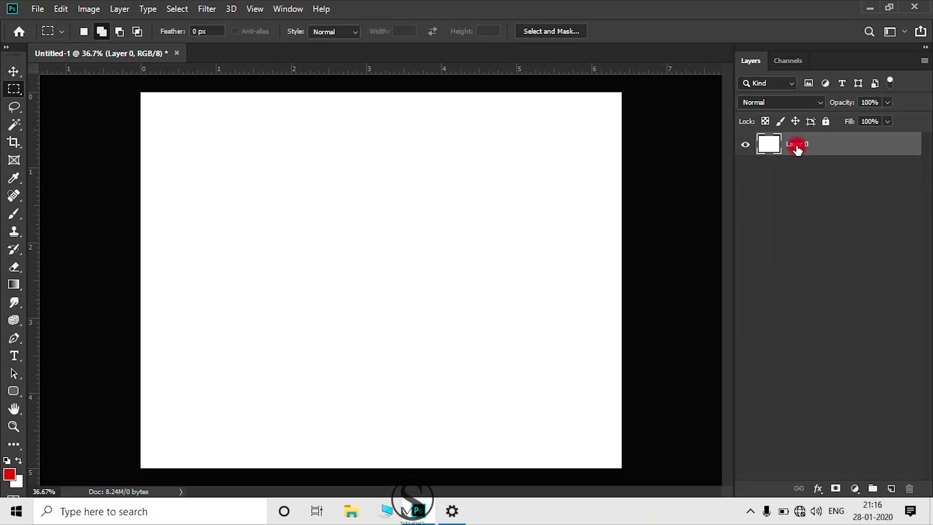
{"action": "left_click", "coordinate": [890, 488]}
- With Add to selection, draw four separate marquees on the new layer, from about 1.9 in wide down to about 0.4 in wide
{"action": "left_click", "coordinate": [102, 32]}
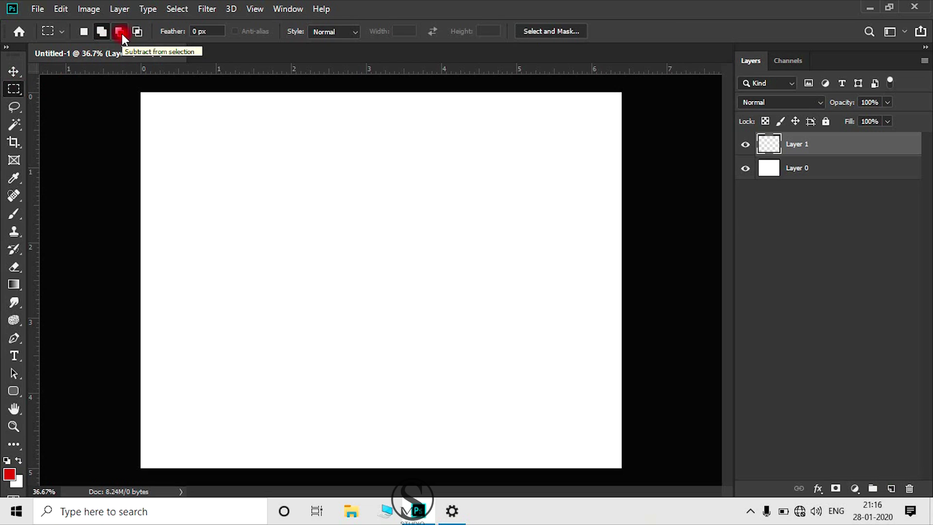
{"action": "left_click", "coordinate": [120, 32]}
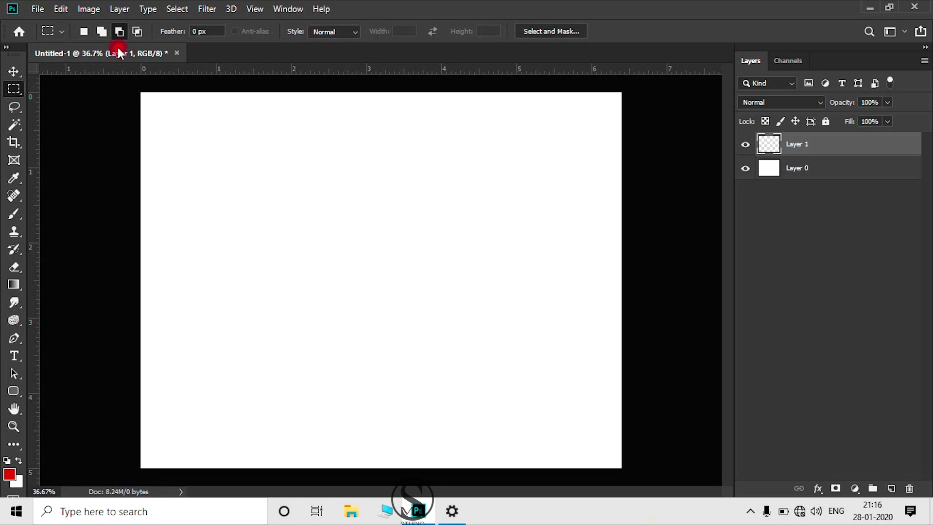
{"action": "left_click", "coordinate": [102, 31]}
{"action": "left_click_drag", "start_coordinate": [176, 187], "coordinate": [315, 305]}
{"action": "left_click_drag", "start_coordinate": [337, 157], "coordinate": [462, 333]}
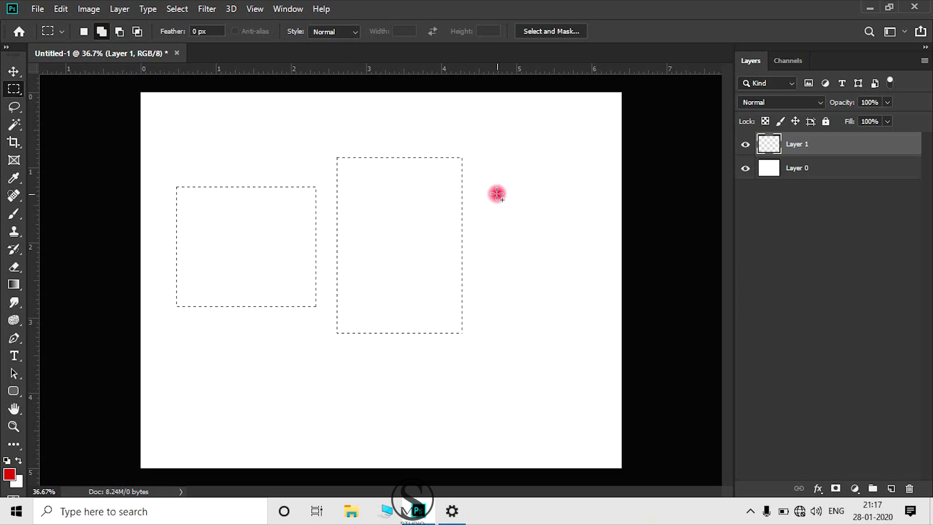
{"action": "left_click_drag", "start_coordinate": [486, 182], "coordinate": [552, 296]}
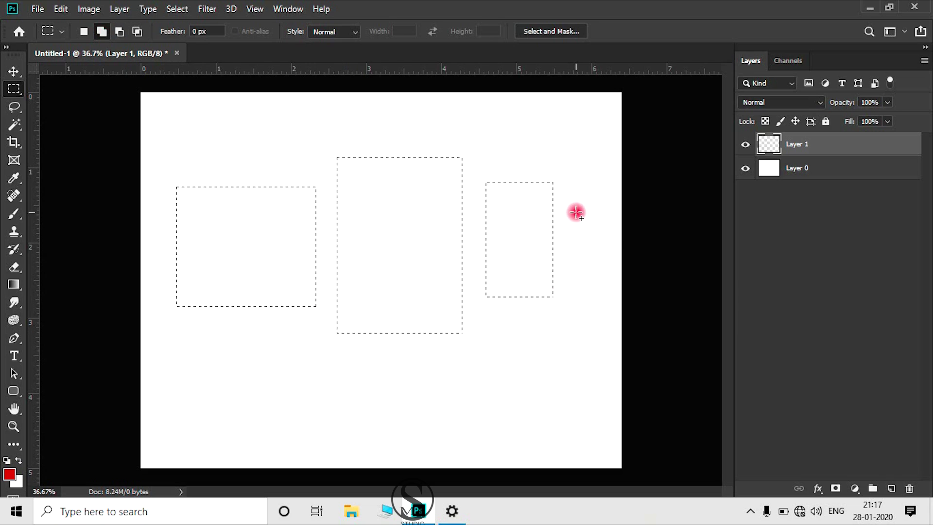
{"action": "left_click_drag", "start_coordinate": [575, 212], "coordinate": [605, 256]}
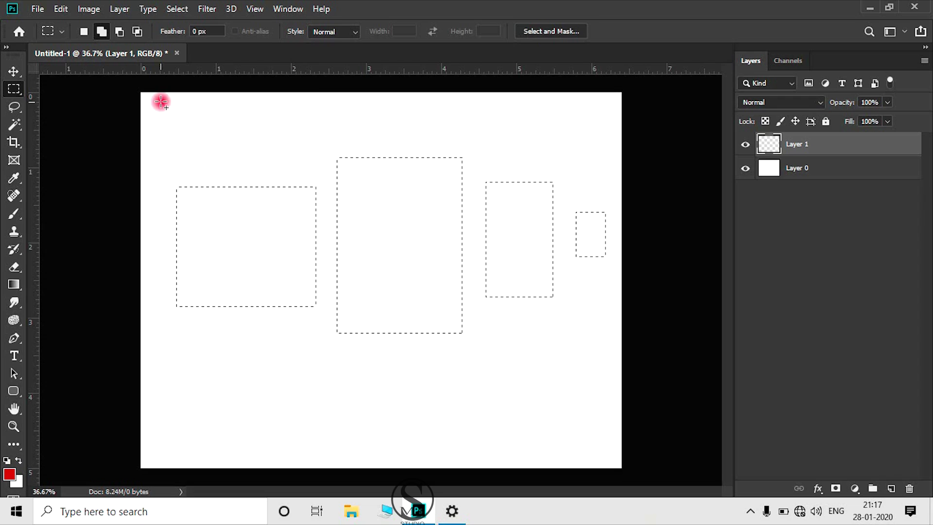
- In Subtract from selection mode, cut away the upper part of the leftmost marquee, and subtract an area about 6.0 by 3.5 in covering all four
{"action": "left_click", "coordinate": [120, 32]}
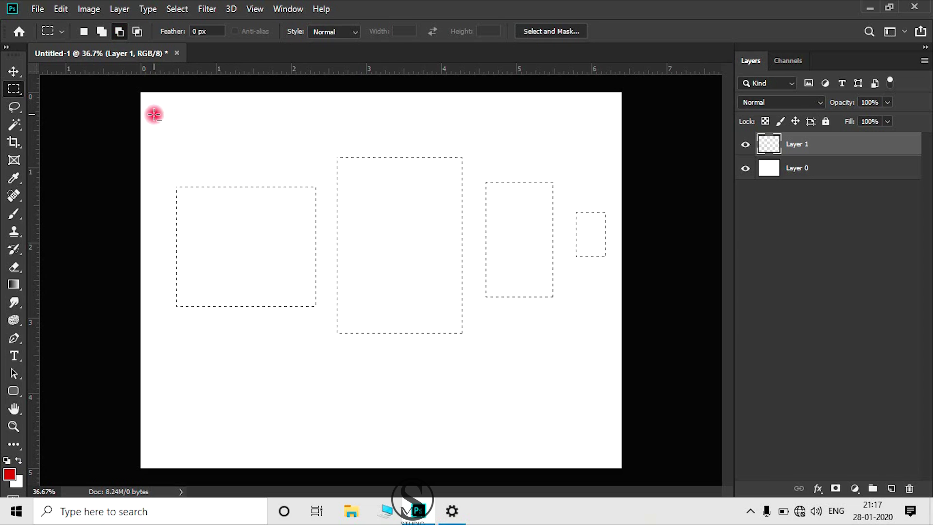
{"action": "left_click_drag", "start_coordinate": [154, 116], "coordinate": [321, 226]}
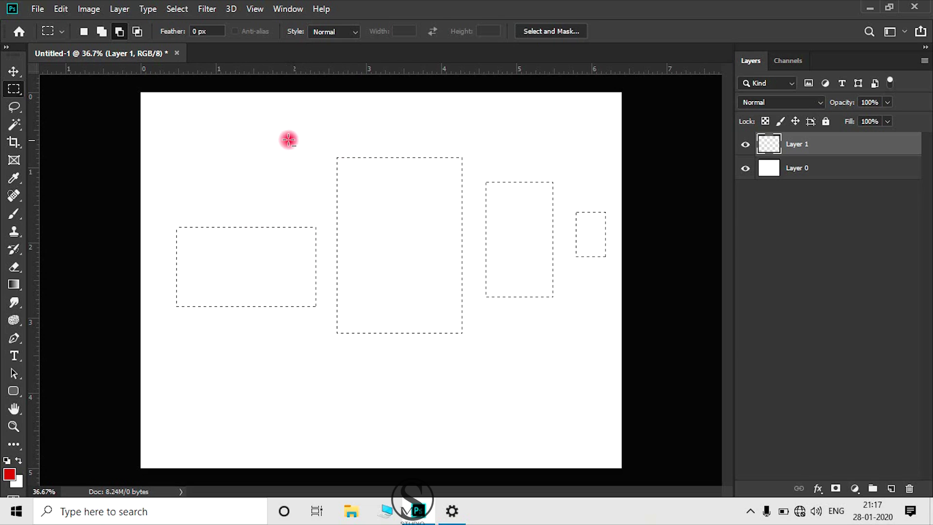
{"action": "left_click_drag", "start_coordinate": [159, 117], "coordinate": [612, 382]}
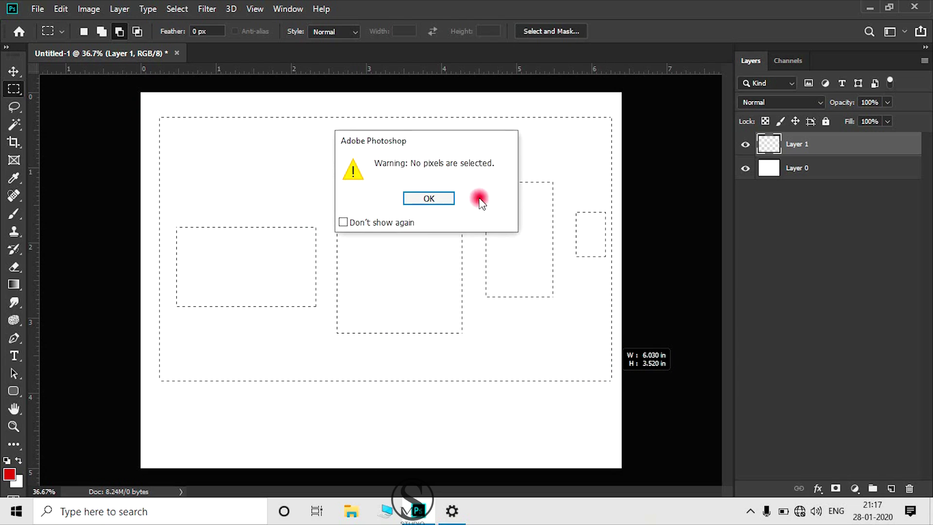
- Dismiss the warning and draw two marquees in Add to selection mode, about 2.3 by 2.2 in and 1.4 by 1.8 in
{"action": "left_click", "coordinate": [430, 199]}
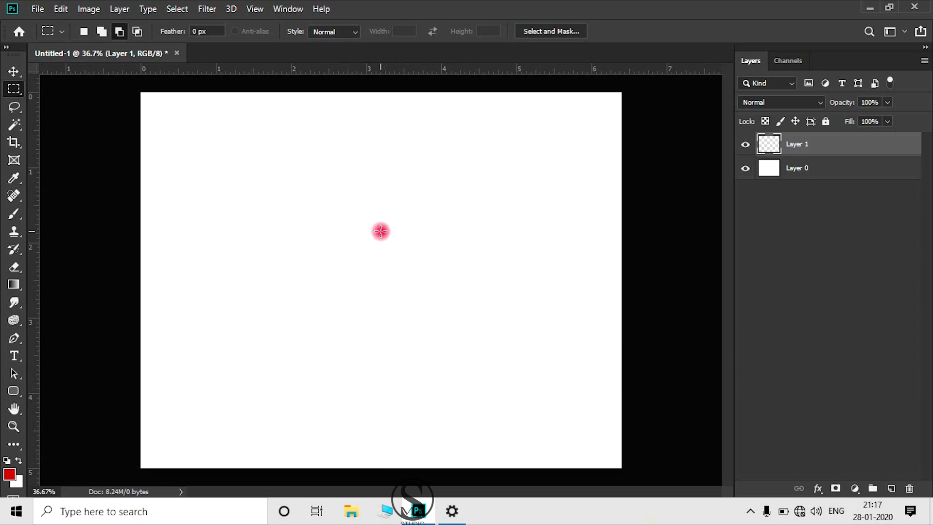
{"action": "left_click", "coordinate": [103, 31]}
{"action": "left_click_drag", "start_coordinate": [214, 168], "coordinate": [386, 334]}
{"action": "left_click_drag", "start_coordinate": [412, 189], "coordinate": [515, 327]}
- In Subtract from selection mode, cut away the upper parts of both marquees and notch the left one's bottom edge and the right one's right edge
{"action": "left_click", "coordinate": [122, 32]}
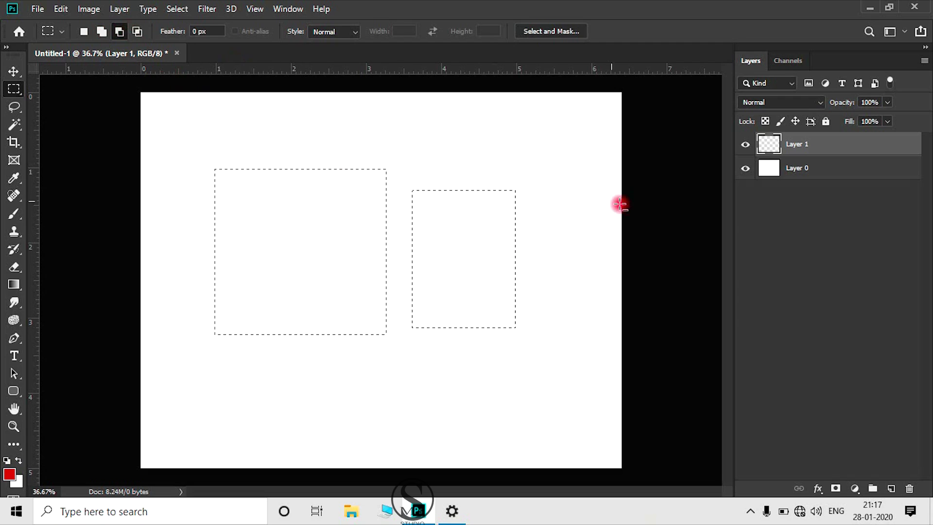
{"action": "left_click_drag", "start_coordinate": [572, 158], "coordinate": [402, 265]}
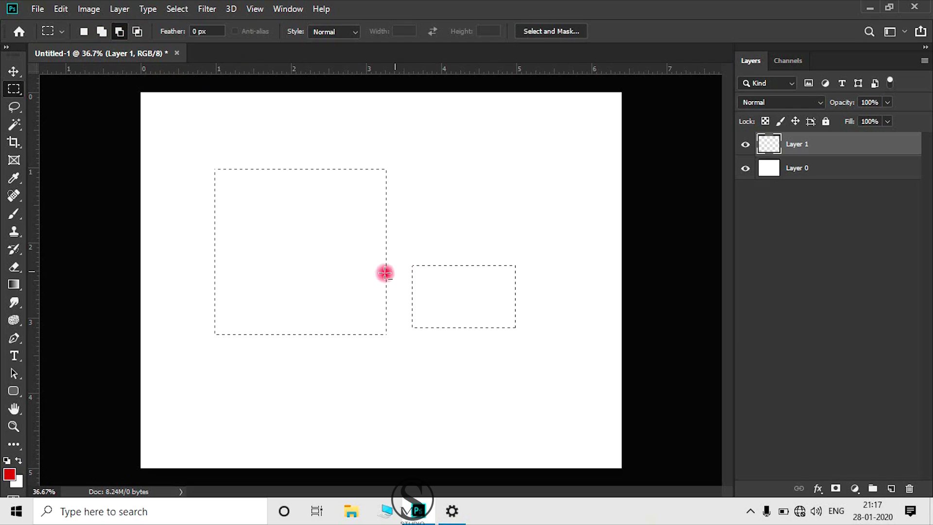
{"action": "left_click_drag", "start_coordinate": [186, 157], "coordinate": [433, 250]}
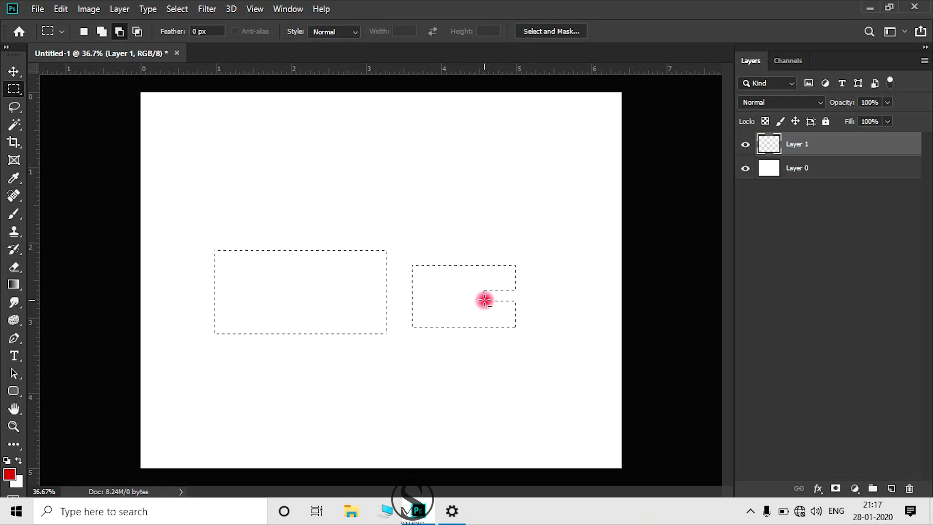
{"action": "left_click_drag", "start_coordinate": [280, 306], "coordinate": [358, 378]}
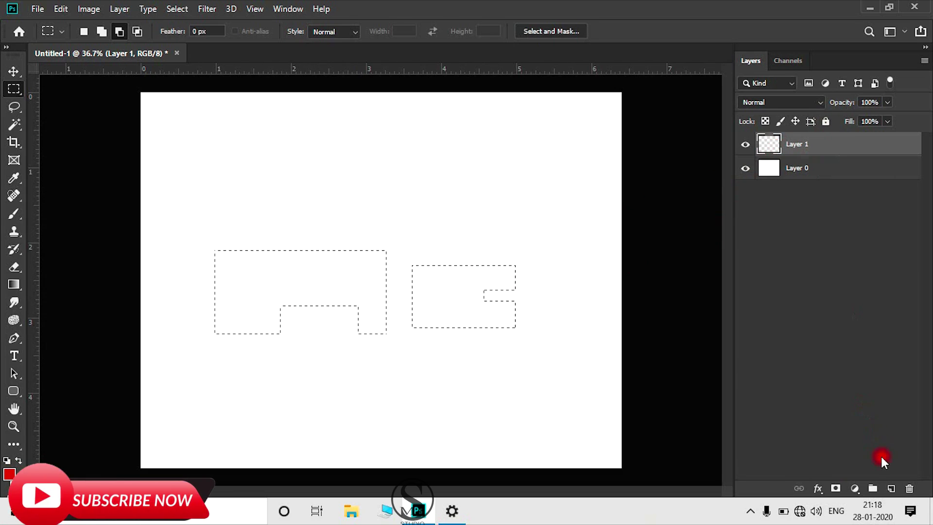
- Delete Layer 1 with its selection areas and add a new empty layer above Layer 0
{"action": "key", "text": "alt+BackSpace"}
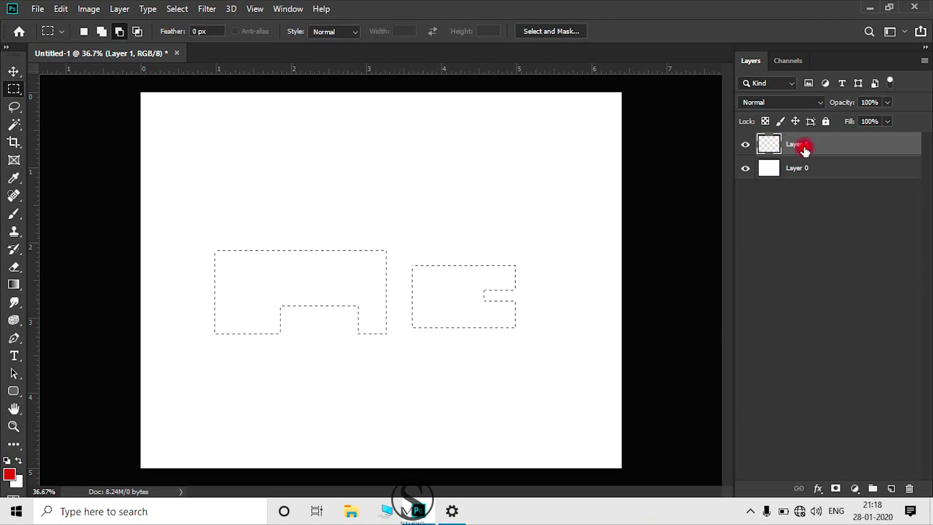
{"action": "left_click_drag", "start_coordinate": [804, 148], "coordinate": [909, 486]}
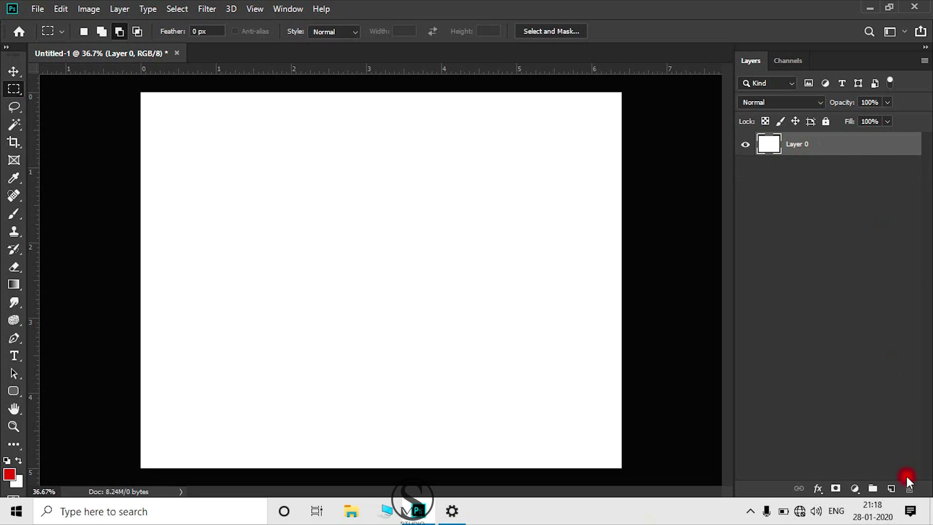
{"action": "left_click", "coordinate": [890, 487]}
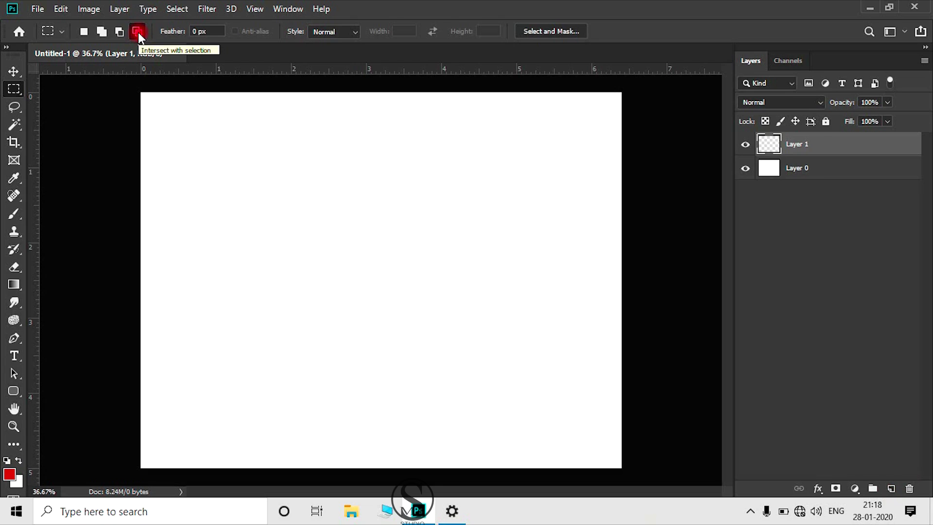
- With Add to selection, draw four marquees side by side across the new layer, each about 0.9 to 1.3 in wide
{"action": "left_click", "coordinate": [102, 31]}
{"action": "left_click_drag", "start_coordinate": [164, 210], "coordinate": [233, 291]}
{"action": "left_click_drag", "start_coordinate": [274, 203], "coordinate": [357, 295]}
{"action": "left_click_drag", "start_coordinate": [384, 202], "coordinate": [479, 301]}
{"action": "left_click_drag", "start_coordinate": [489, 188], "coordinate": [560, 312]}
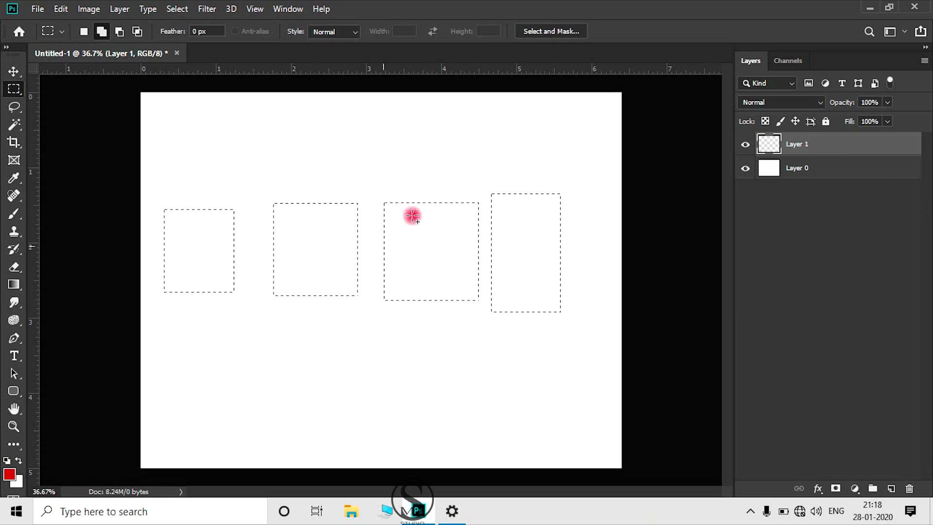
- Use Intersect with selection to keep a horizontal band about 6.0 by 0.5 in across the four marquees, and deselect
{"action": "left_click", "coordinate": [141, 33]}
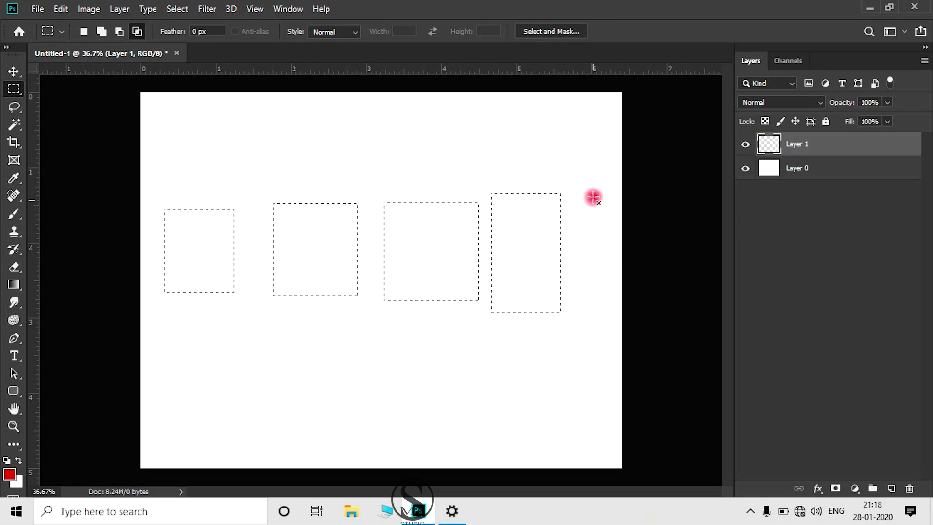
{"action": "left_click_drag", "start_coordinate": [595, 222], "coordinate": [148, 258]}
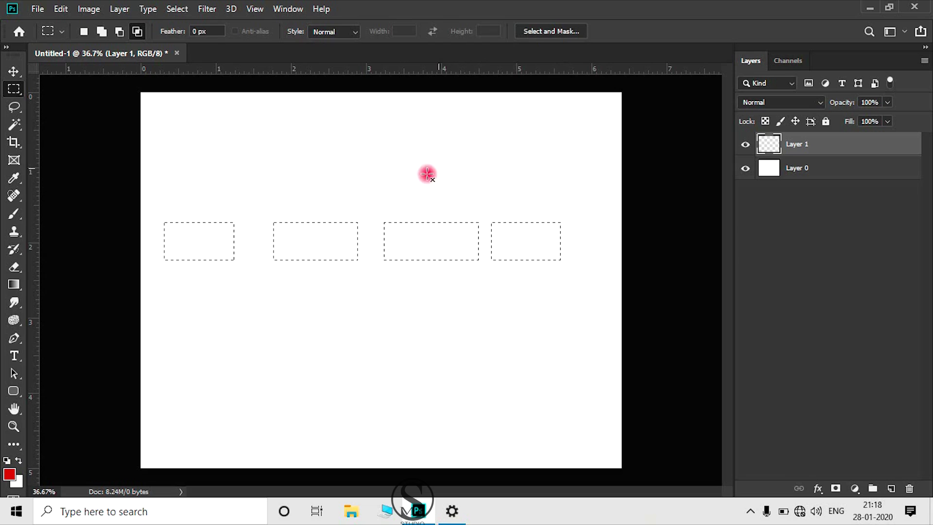
{"action": "left_click", "coordinate": [499, 252]}
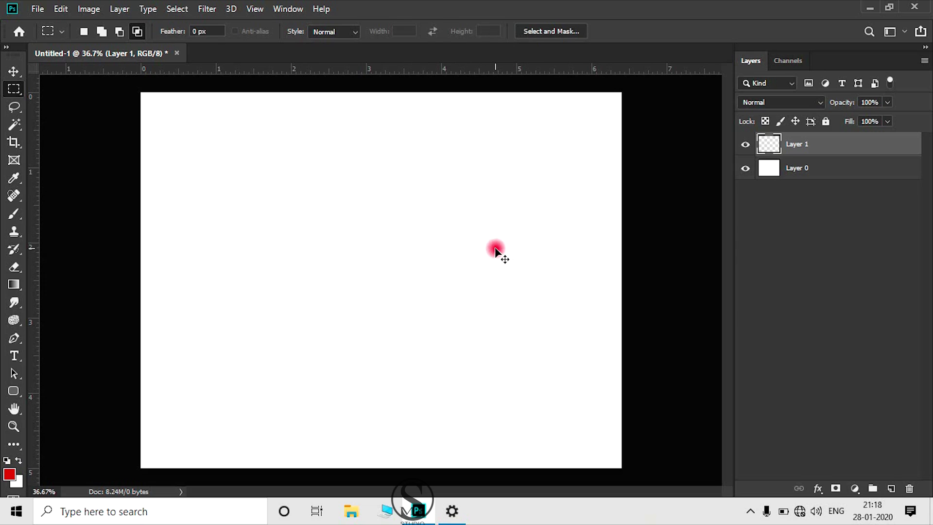
- With Add to selection, draw five marquees across the canvas: two large ones on the left and three narrow ones on the right
{"action": "left_click", "coordinate": [100, 32]}
{"action": "left_click_drag", "start_coordinate": [176, 187], "coordinate": [305, 334]}
{"action": "left_click_drag", "start_coordinate": [467, 217], "coordinate": [341, 357]}
{"action": "left_click_drag", "start_coordinate": [531, 178], "coordinate": [505, 322]}
{"action": "left_click_drag", "start_coordinate": [577, 235], "coordinate": [572, 253]}
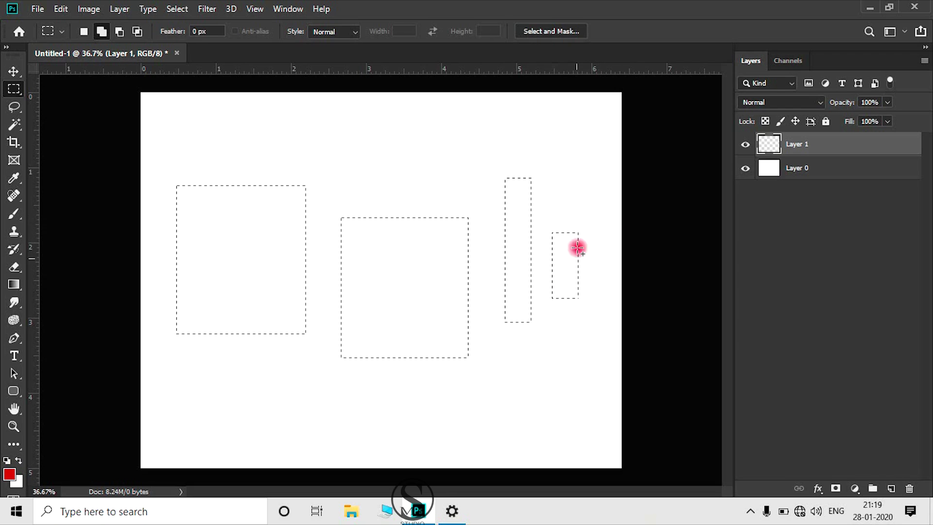
{"action": "left_click_drag", "start_coordinate": [583, 142], "coordinate": [611, 362]}
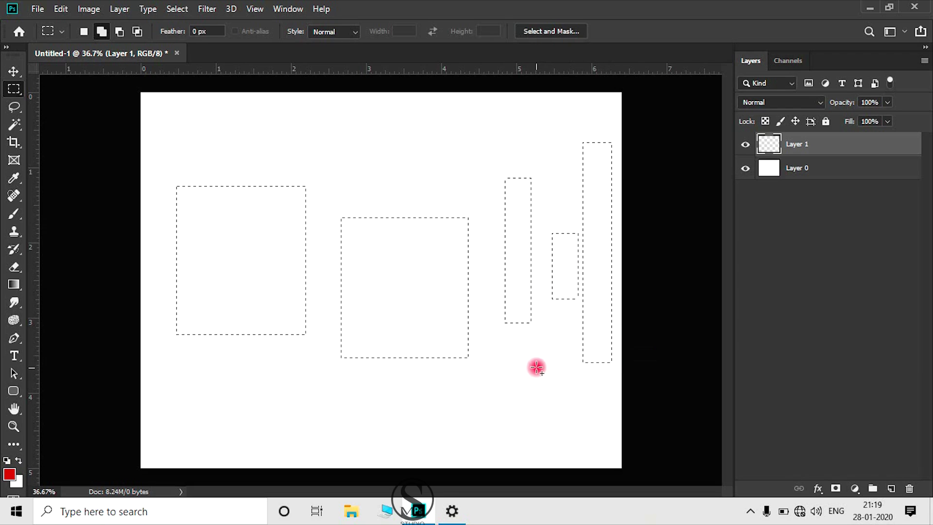
- In Intersect with selection mode, draw a horizontal band about 6.1 in wide across the upper part of the five marquees
{"action": "left_click", "coordinate": [135, 33]}
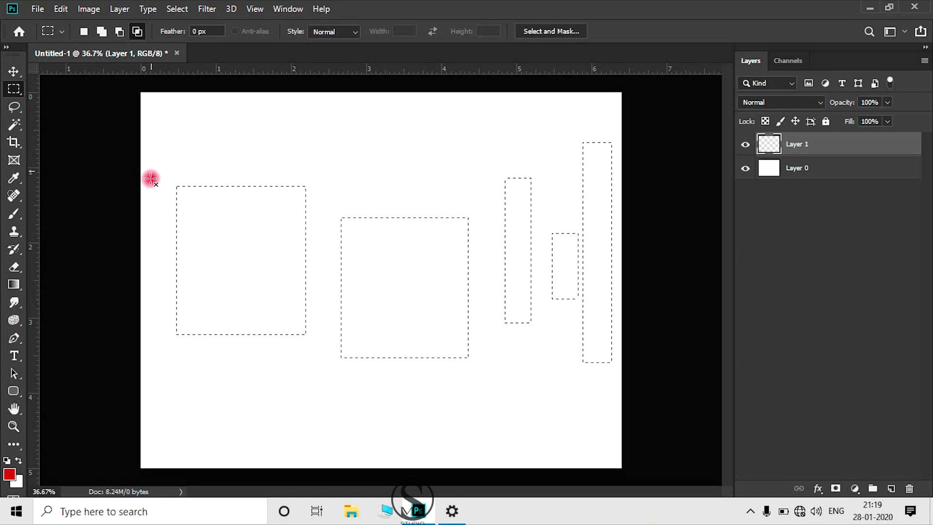
{"action": "left_click_drag", "start_coordinate": [154, 193], "coordinate": [366, 247]}
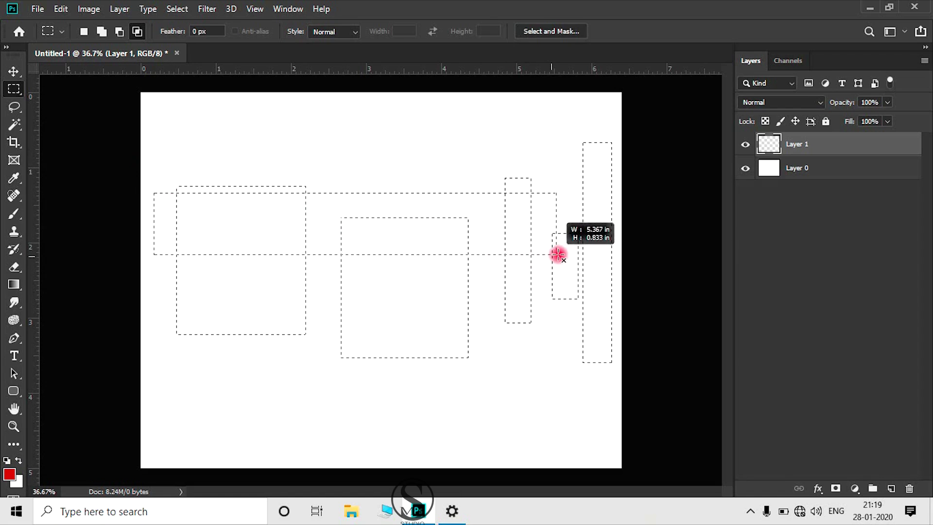
{"action": "left_click_drag", "start_coordinate": [613, 246], "coordinate": [614, 245]}
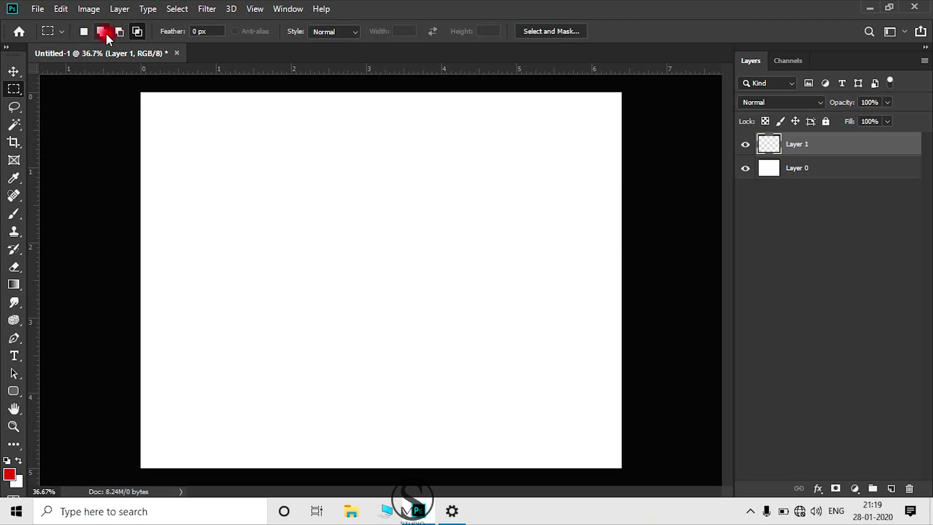
- In New selection mode with the Rectangular Marquee tool, draw a marquee about 1.6 by 2.5 in on the left of Layer 1
{"action": "left_click", "coordinate": [84, 31]}
{"action": "left_click", "coordinate": [839, 145]}
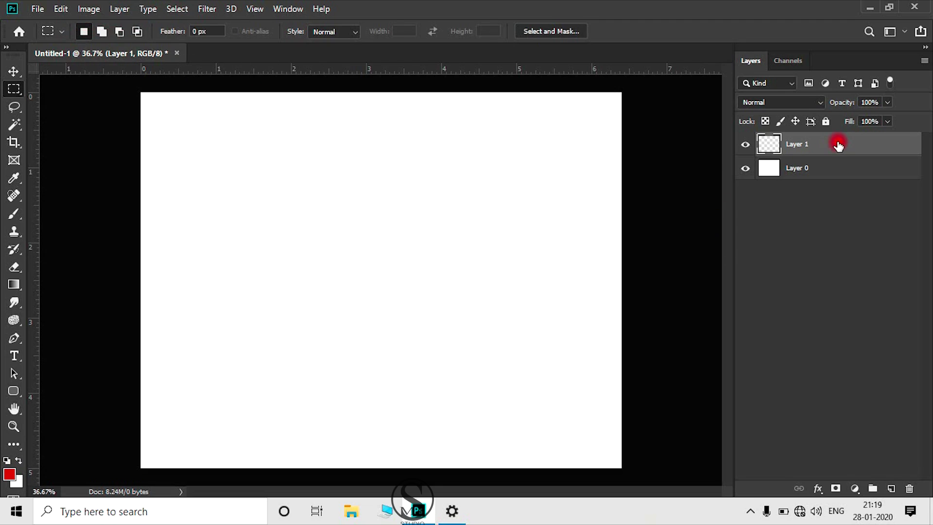
{"action": "right_click", "coordinate": [12, 89]}
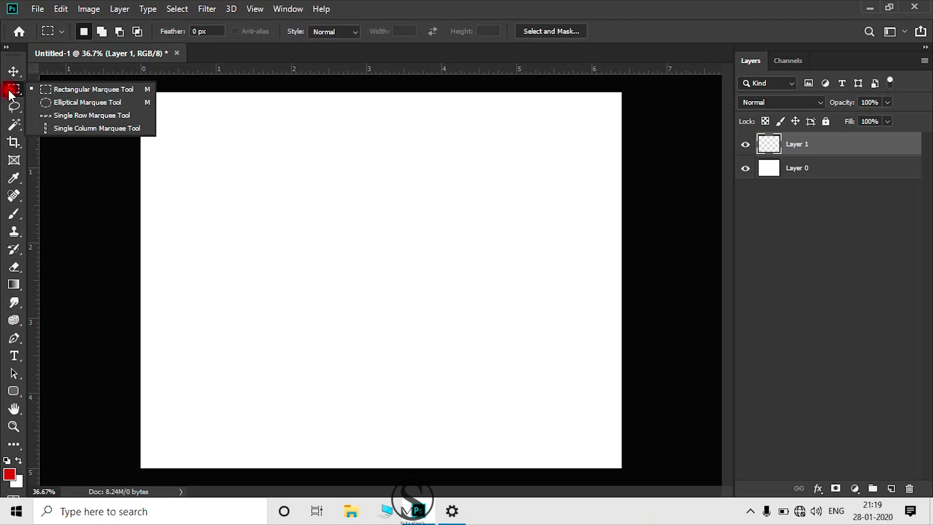
{"action": "left_click", "coordinate": [41, 90]}
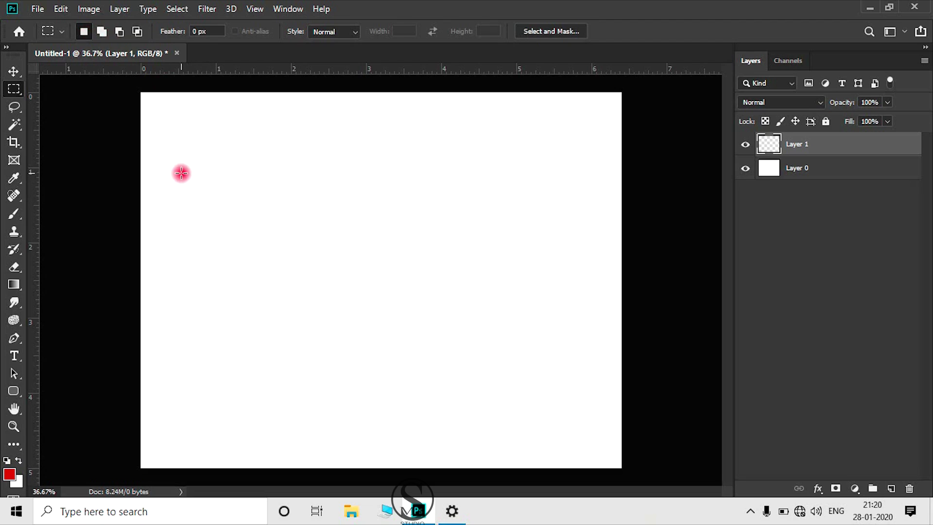
{"action": "left_click_drag", "start_coordinate": [183, 174], "coordinate": [300, 363]}
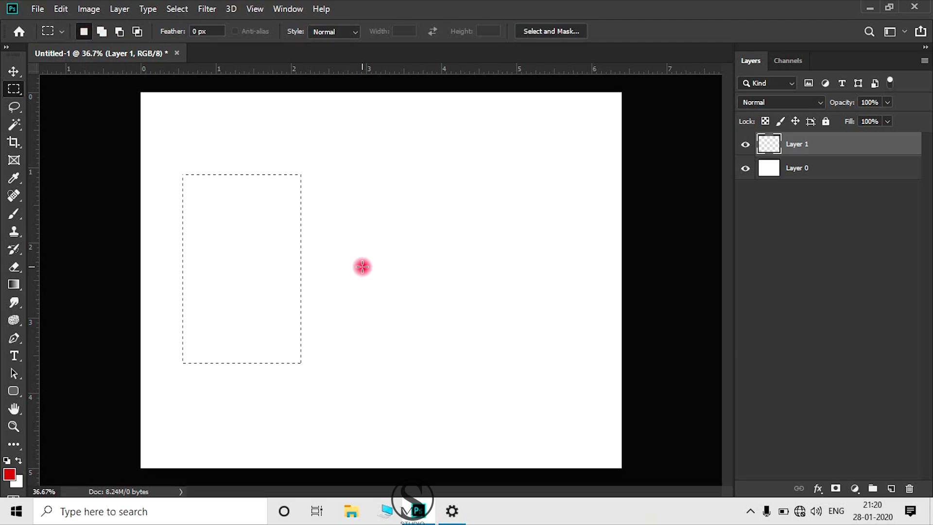
- Toggle temporarily between New selection and Add to selection several times to examine how the selection mode and cursor change
{"action": "key", "text": "shift"}
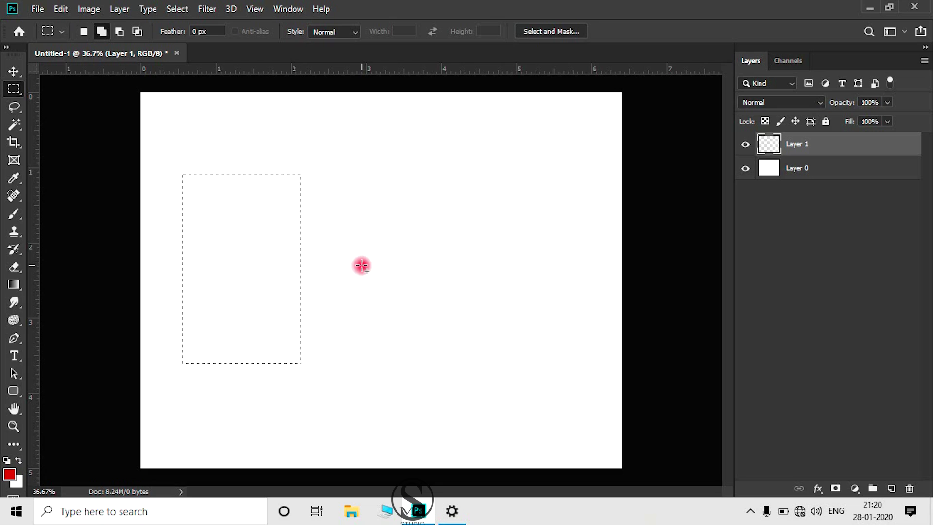
{"action": "left_click", "coordinate": [102, 32]}
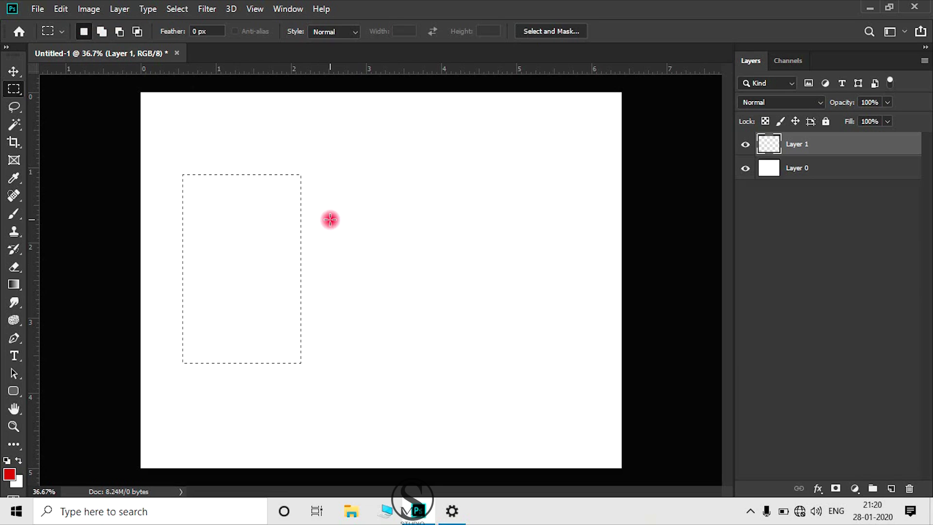
{"action": "key", "text": "shift"}
{"action": "key", "text": "shift"}
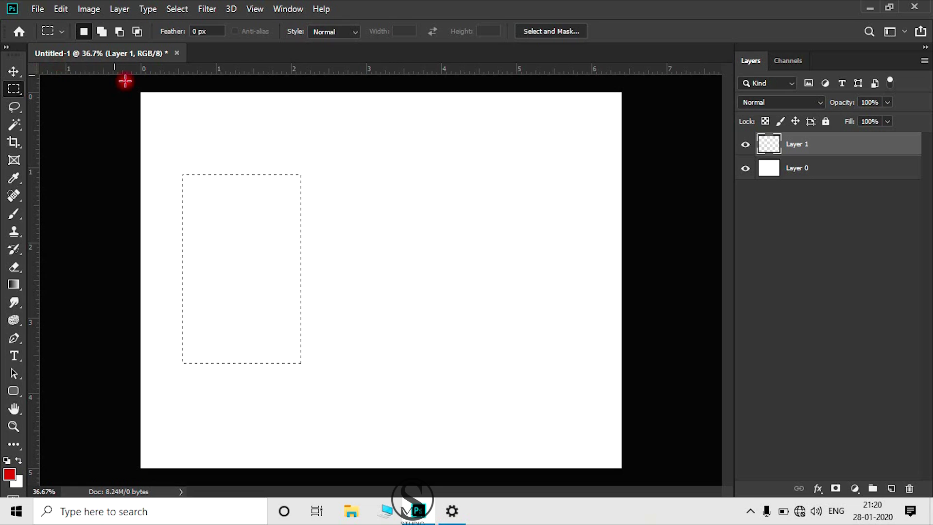
{"action": "key", "text": "shift"}
{"action": "key", "text": "shift"}
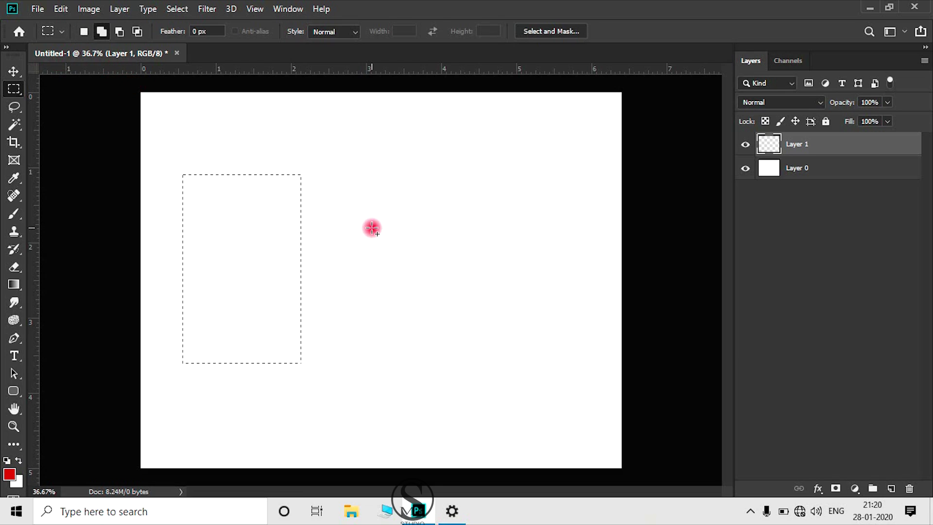
{"action": "key", "text": "shift"}
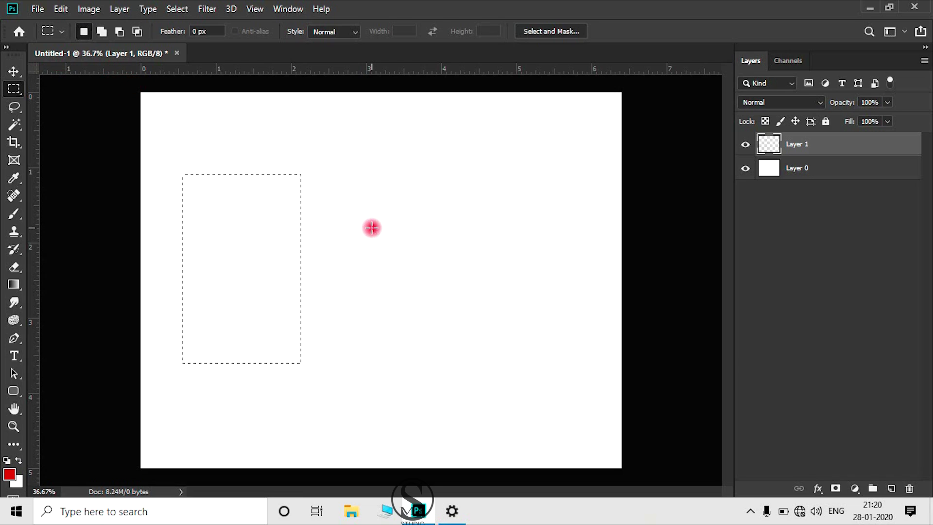
{"action": "key", "text": "shift"}
{"action": "key", "text": "shift"}
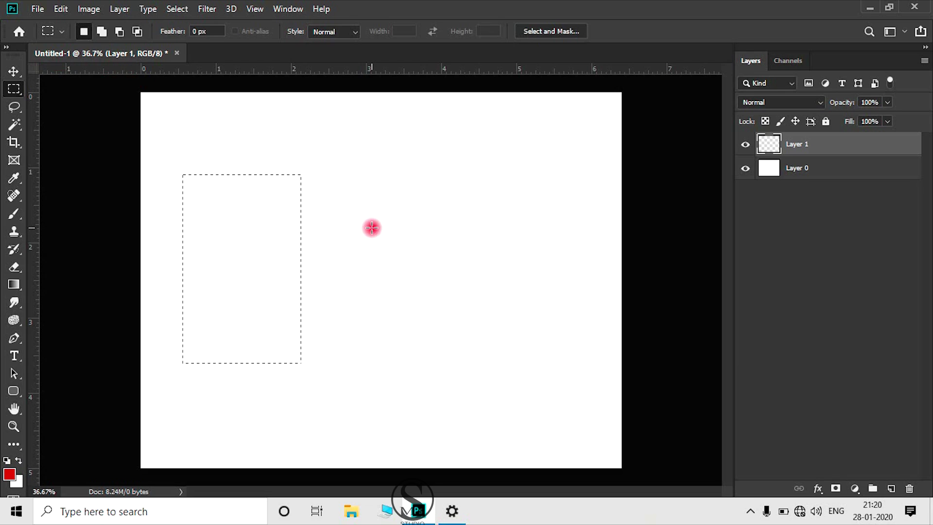
{"action": "key", "text": "shift"}
{"action": "key", "text": "shift"}
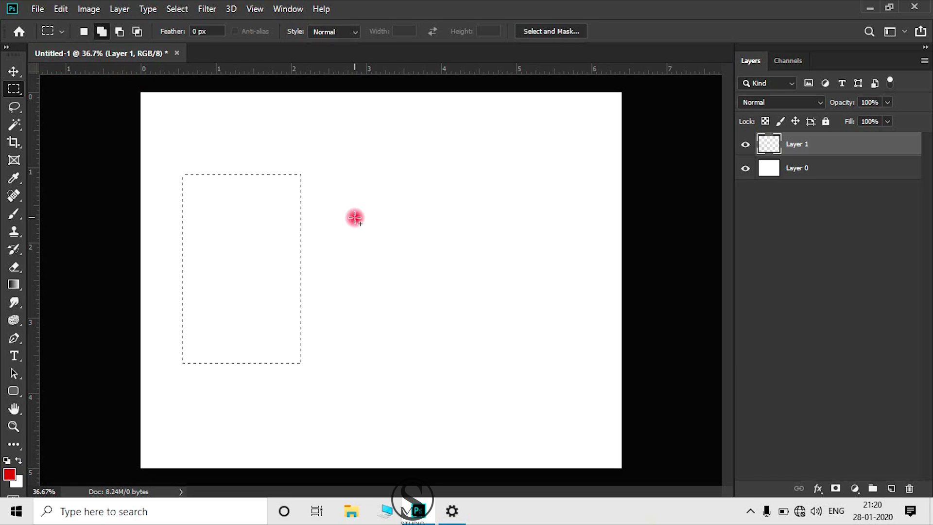
- Add three marquees to the right of the first one using the temporary Add to selection mode, and deselect everything
{"action": "left_click_drag", "start_coordinate": [321, 205], "coordinate": [388, 353]}
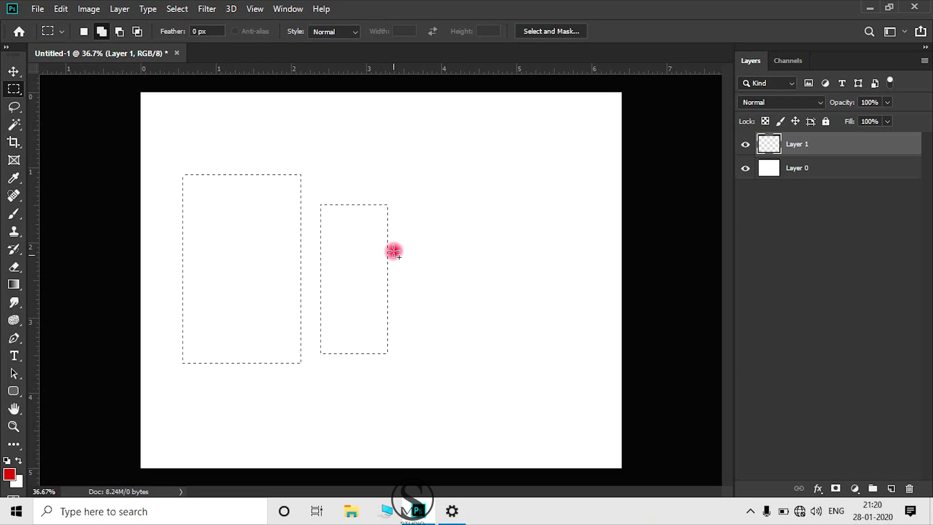
{"action": "left_click_drag", "start_coordinate": [397, 149], "coordinate": [481, 367]}
{"action": "left_click_drag", "start_coordinate": [510, 219], "coordinate": [585, 336]}
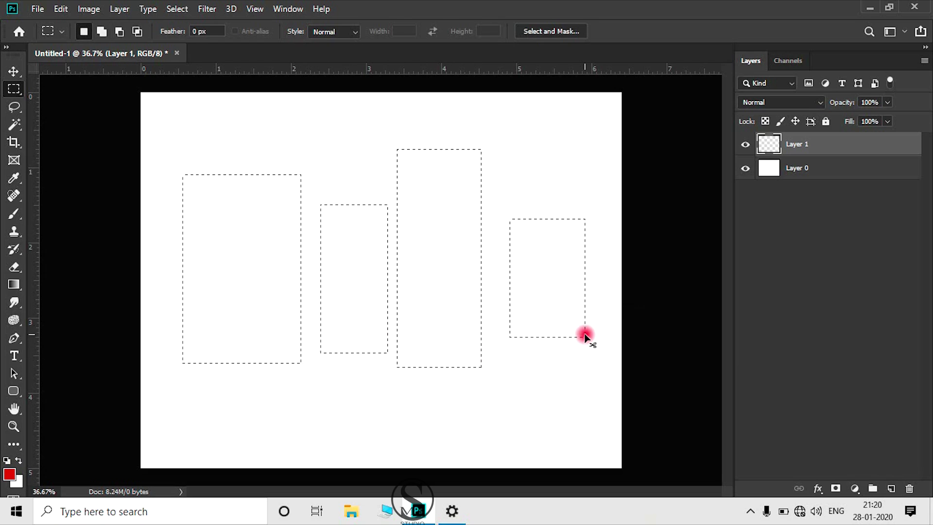
{"action": "left_click", "coordinate": [585, 323]}
- Draw a marquee about 1.1 by 1.6 in, temporarily add two more beside it and one below, and deselect
{"action": "left_click_drag", "start_coordinate": [210, 203], "coordinate": [291, 319]}
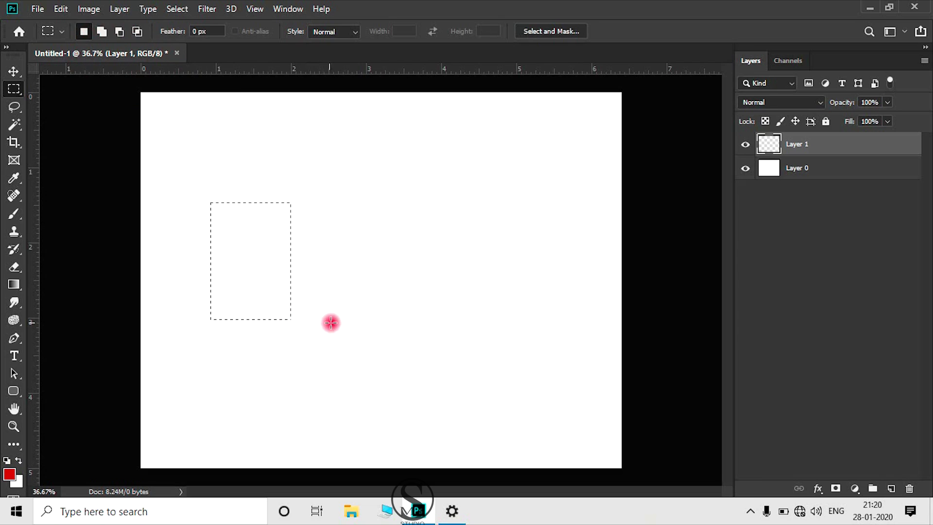
{"action": "left_click_drag", "start_coordinate": [318, 184], "coordinate": [428, 328]}
{"action": "left_click_drag", "start_coordinate": [462, 189], "coordinate": [576, 351]}
{"action": "left_click_drag", "start_coordinate": [301, 386], "coordinate": [420, 451]}
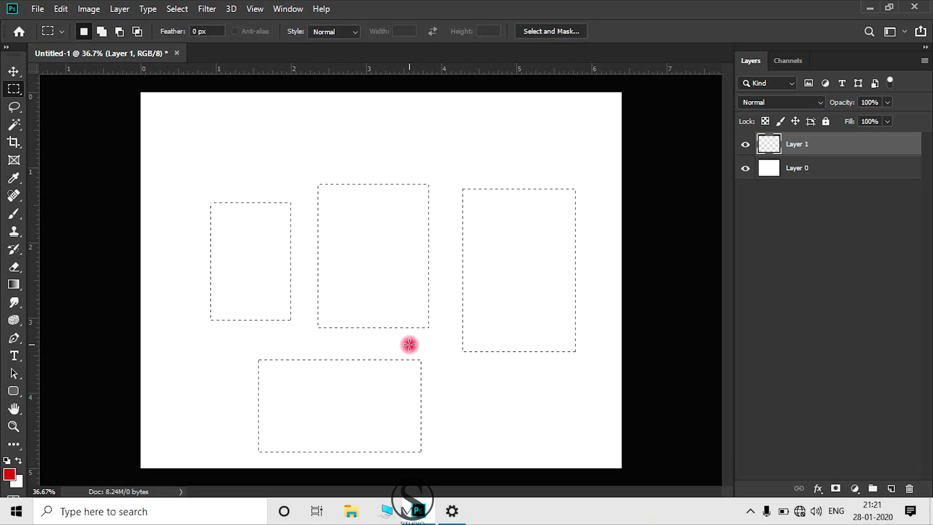
{"action": "left_click", "coordinate": [333, 284]}
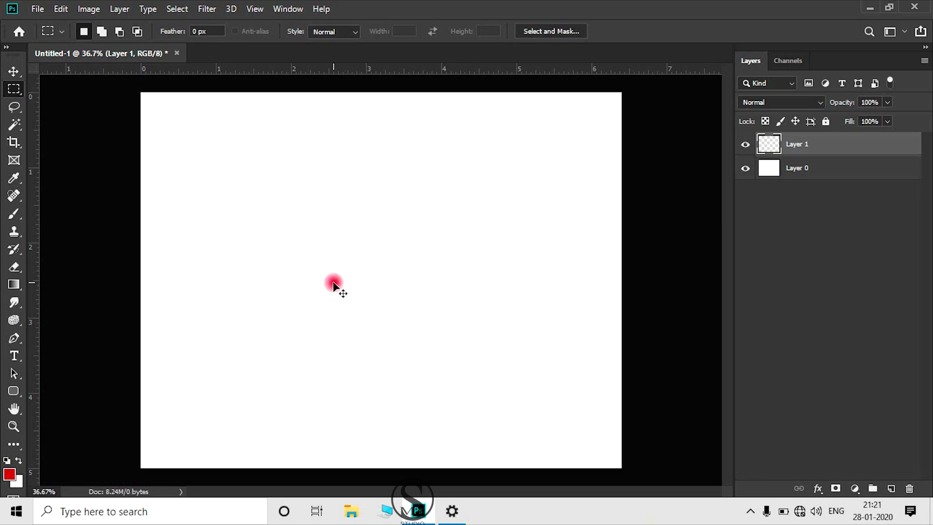
- Draw a marquee about 1.4 in square on the left, and temporarily add three more to its right, about 1.0 to 1.3 in wide
{"action": "mouse_move", "coordinate": [166, 195]}
{"action": "left_mouse_down"}
{"action": "mouse_move", "coordinate": [266, 308]}
{"action": "mouse_move", "coordinate": [270, 299]}
{"action": "left_mouse_up"}
{"action": "left_click_drag", "start_coordinate": [308, 175], "coordinate": [407, 380]}
{"action": "left_click_drag", "start_coordinate": [440, 243], "coordinate": [524, 353]}
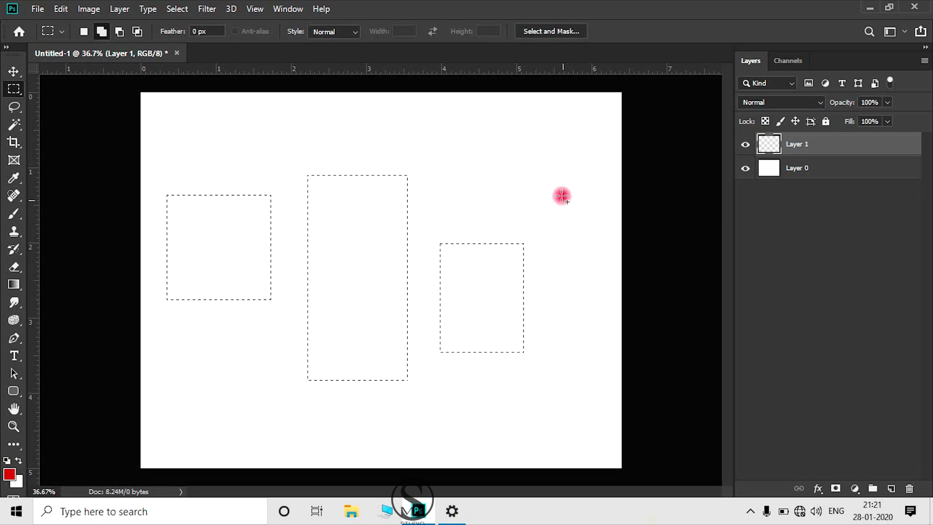
{"action": "left_click_drag", "start_coordinate": [539, 156], "coordinate": [612, 371]}
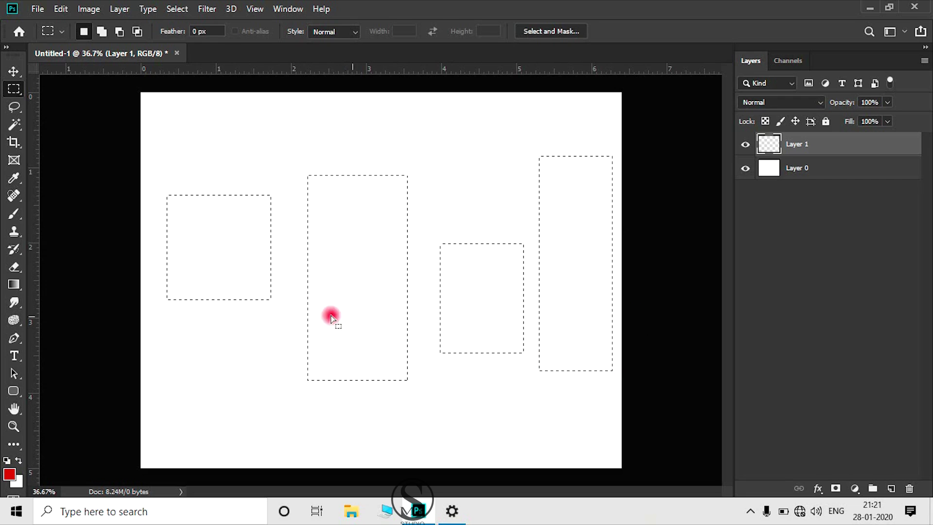
- Temporarily subtract a horizontal strip about 0.5 in high through the leftmost marquee and the upper part of the third marquee
{"action": "left_click", "coordinate": [84, 31]}
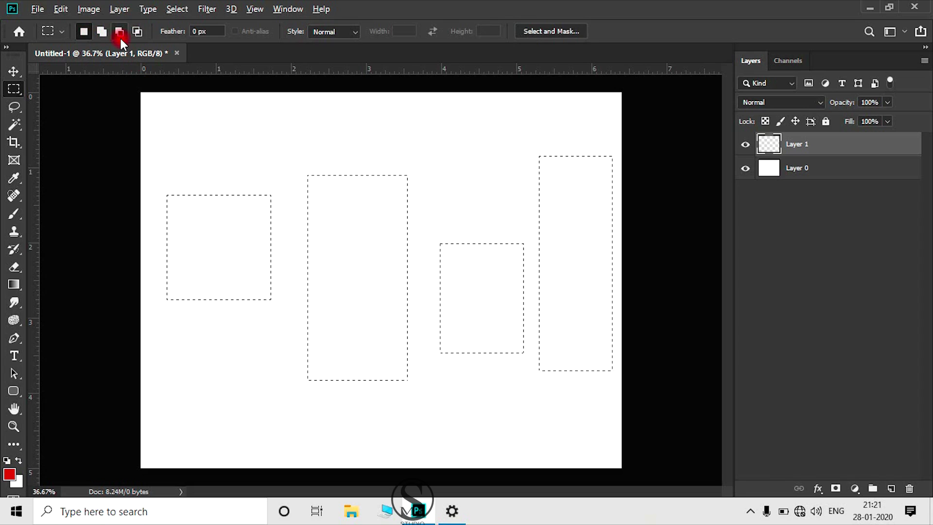
{"action": "key", "text": "alt"}
{"action": "key", "text": "alt"}
{"action": "key", "text": "alt"}
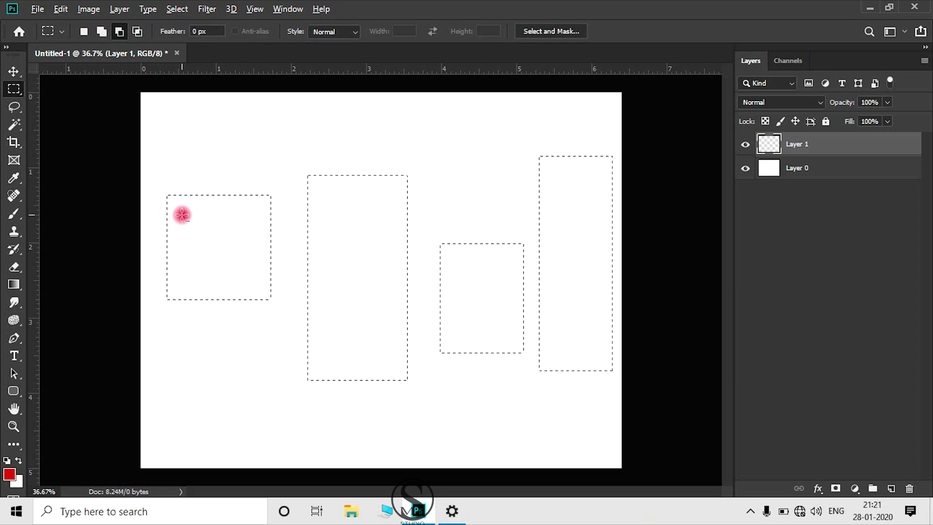
{"action": "left_click_drag", "start_coordinate": [159, 229], "coordinate": [276, 268]}
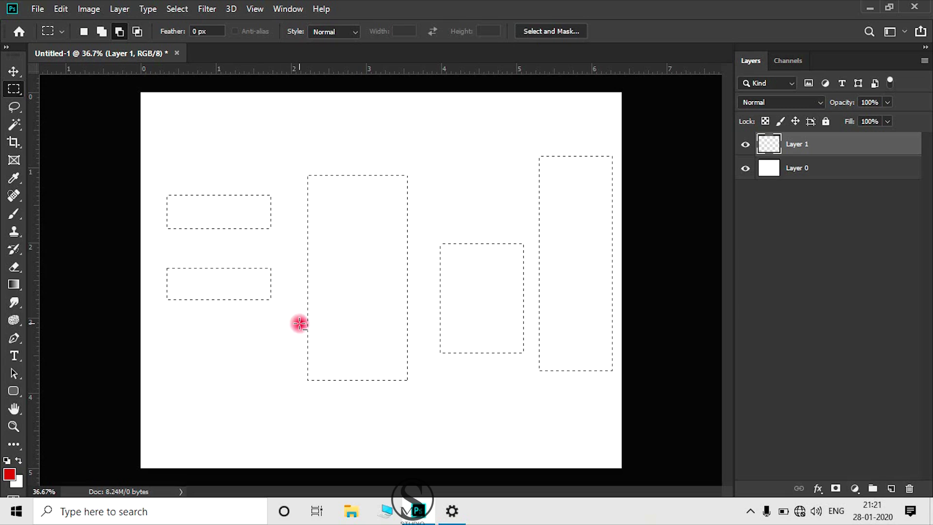
{"action": "left_click_drag", "start_coordinate": [430, 195], "coordinate": [466, 283]}
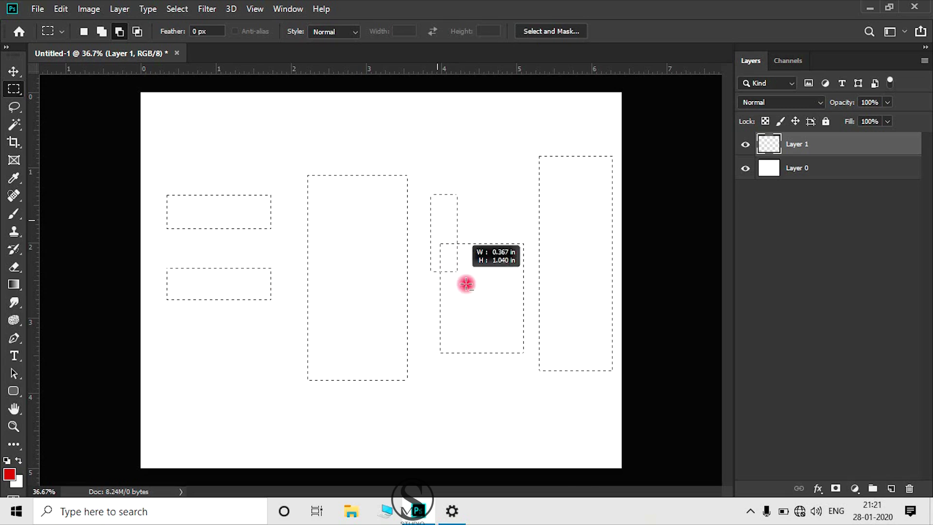
{"action": "left_click_drag", "start_coordinate": [527, 314], "coordinate": [527, 313]}
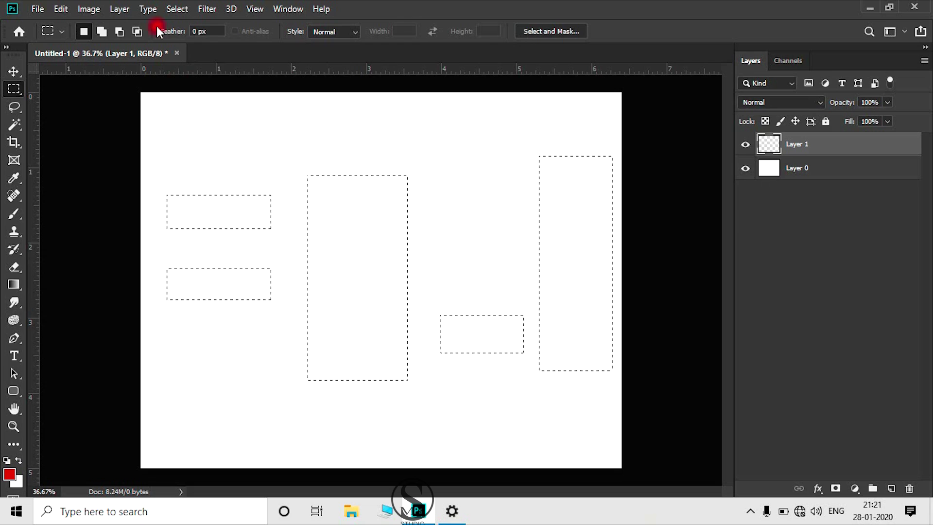
- Cut away the upper part of the second marquee by temporarily using Subtract from selection
{"action": "left_click", "coordinate": [119, 32]}
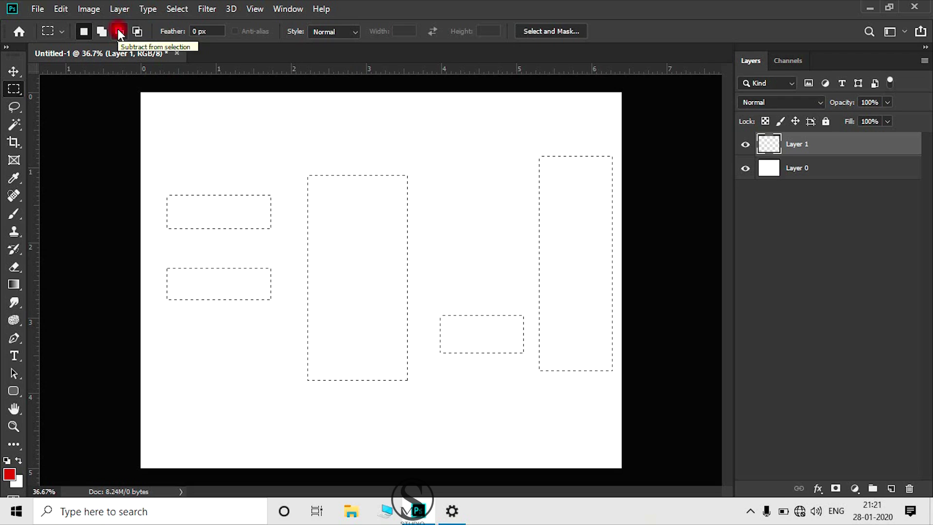
{"action": "left_click_drag", "start_coordinate": [282, 148], "coordinate": [430, 239]}
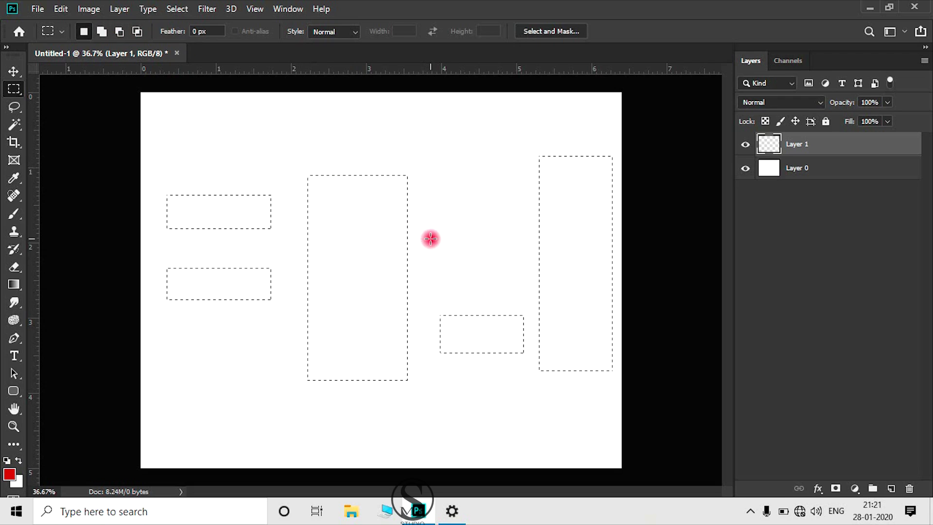
{"action": "left_click", "coordinate": [119, 31]}
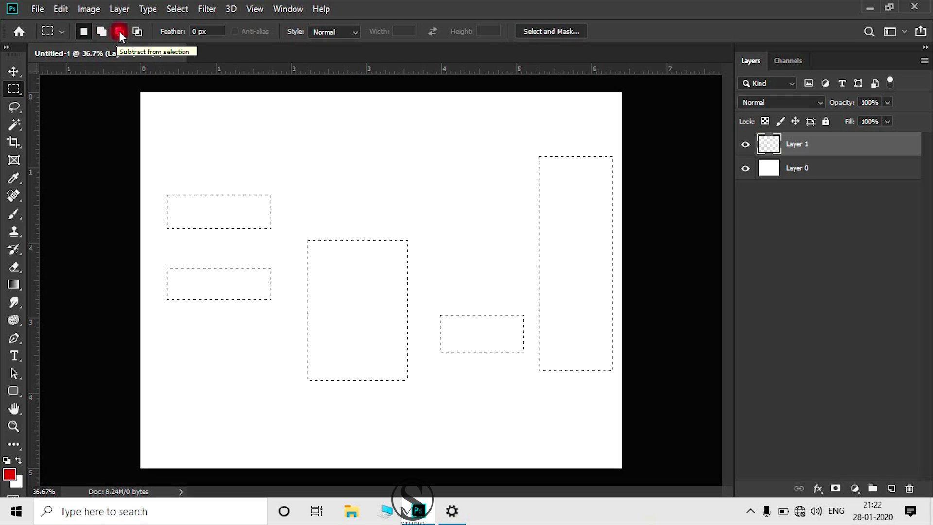
{"action": "left_click", "coordinate": [138, 31]}
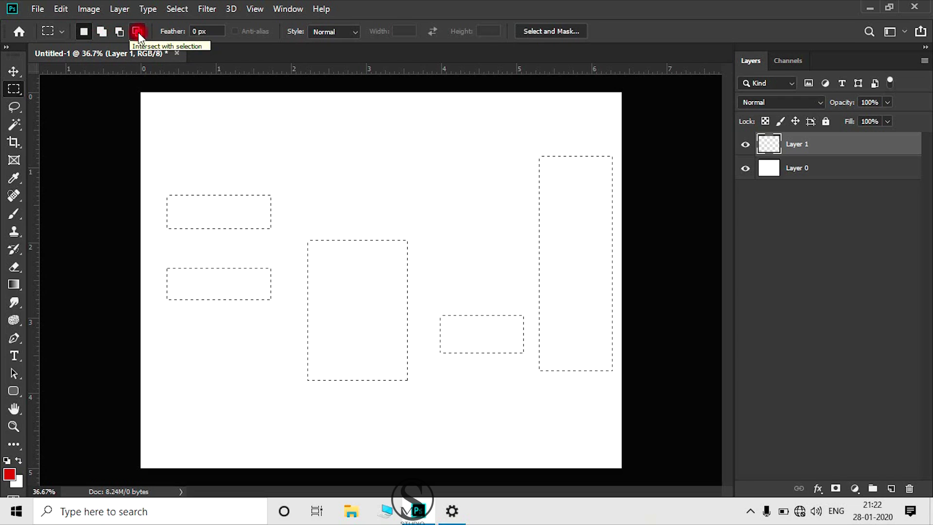
{"action": "left_click", "coordinate": [340, 245]}
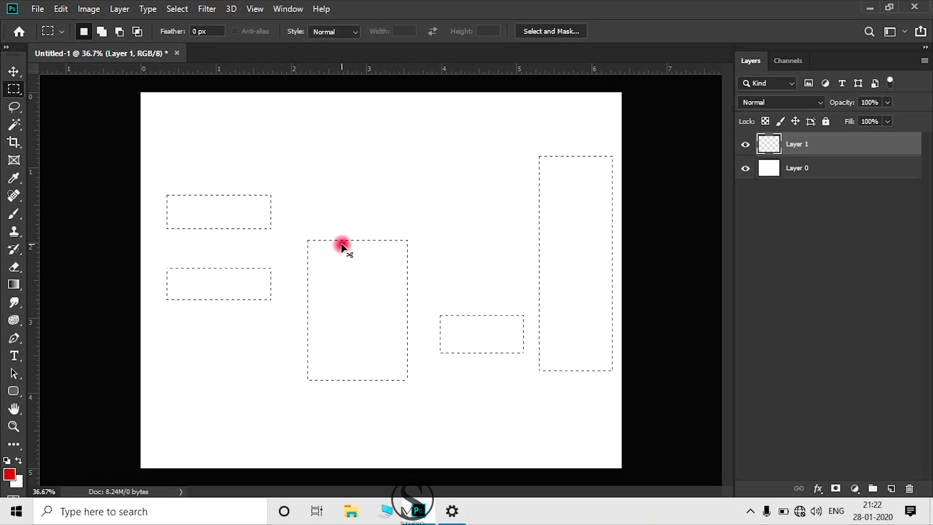
- Draw a fresh marquee about 1.9 by 2.7 in and add three more to its right, about 1.2, 1.3 and 0.4 in wide
{"action": "left_click", "coordinate": [102, 31]}
{"action": "left_click", "coordinate": [283, 209]}
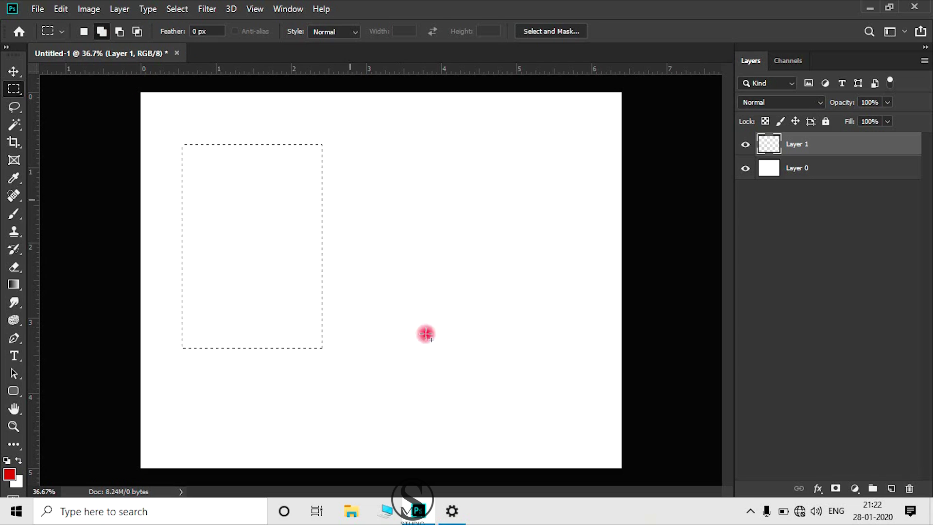
{"action": "left_click_drag", "start_coordinate": [349, 360], "coordinate": [559, 372]}
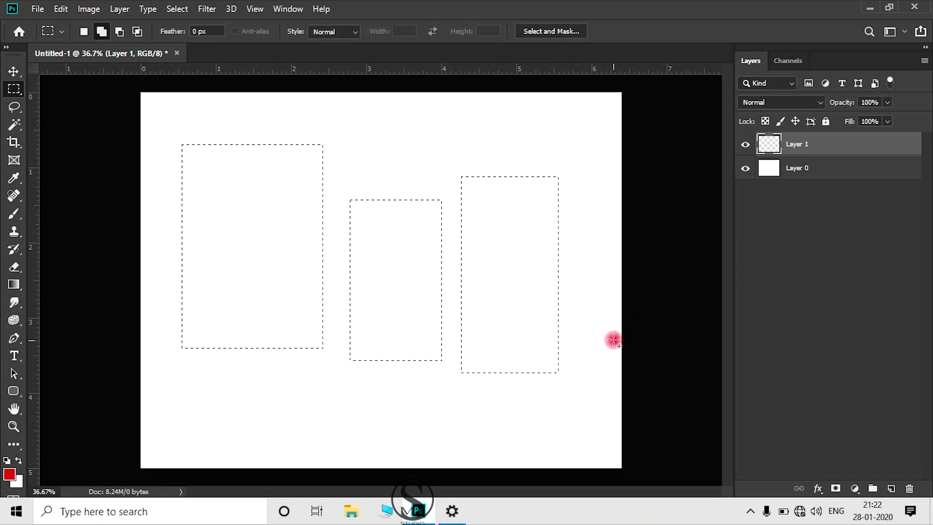
{"action": "left_click_drag", "start_coordinate": [581, 229], "coordinate": [614, 340]}
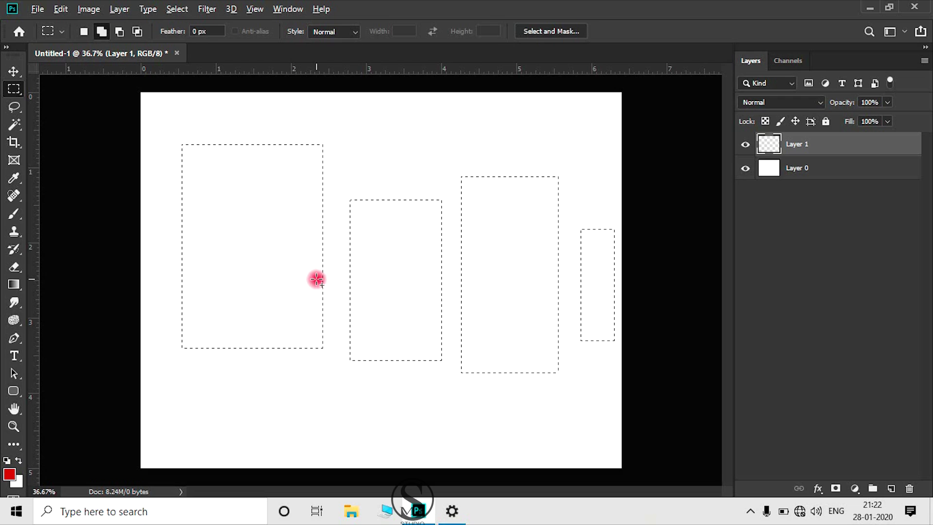
- Temporarily intersect the four marquees with a horizontal band about 1.3 in high across all of them, and deselect
{"action": "key", "text": "shift+alt"}
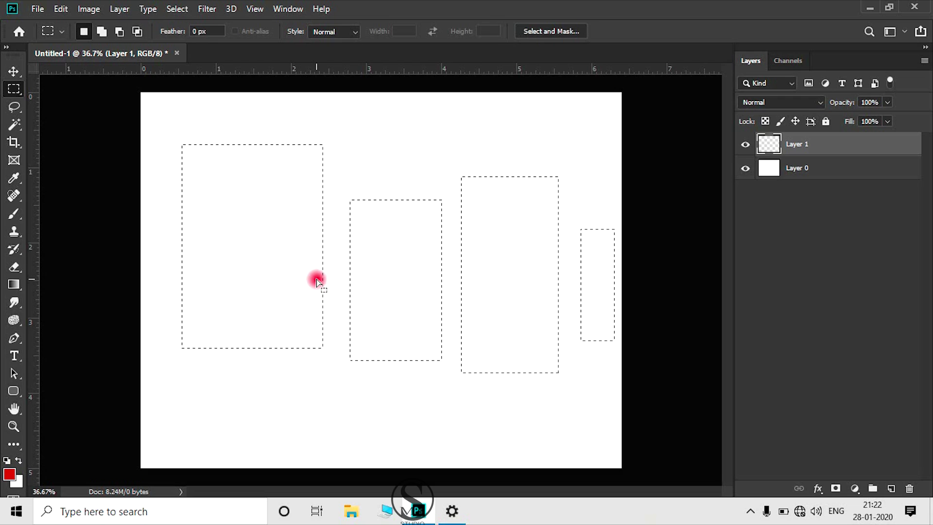
{"action": "left_click", "coordinate": [137, 32]}
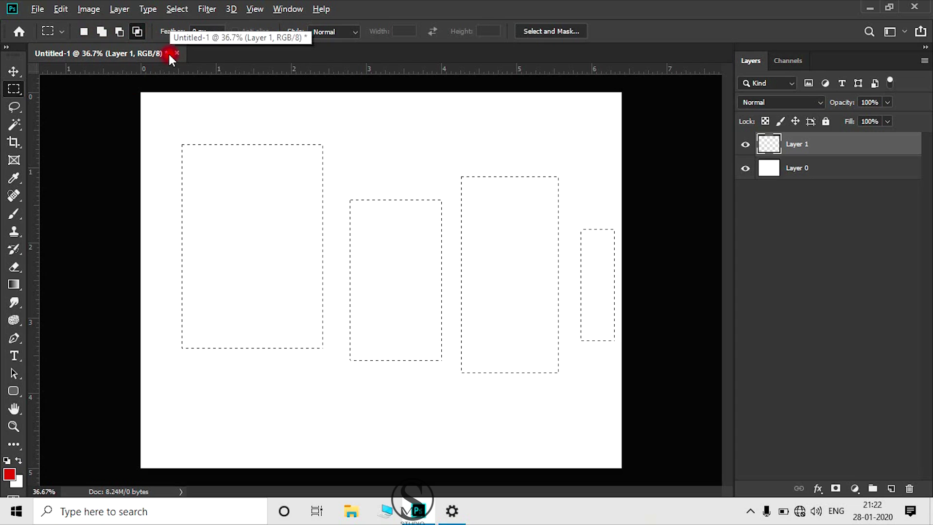
{"action": "left_click_drag", "start_coordinate": [171, 204], "coordinate": [618, 305]}
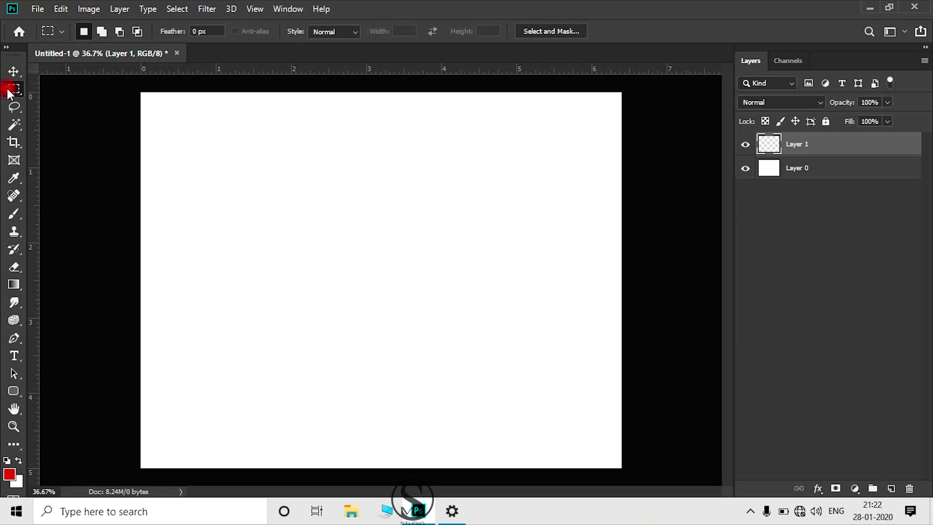
- Draw a circular selection about 2.8 in across with the Elliptical Marquee tool and add one about 2 in wide to its right
{"action": "left_click_drag", "start_coordinate": [9, 93], "coordinate": [121, 104]}
{"action": "left_click_drag", "start_coordinate": [214, 168], "coordinate": [426, 374]}
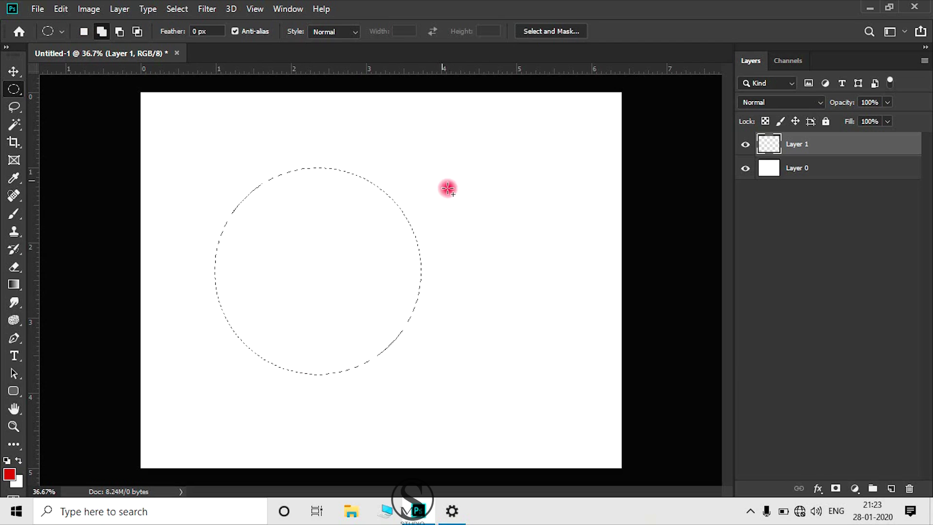
{"action": "left_click_drag", "start_coordinate": [444, 181], "coordinate": [593, 337]}
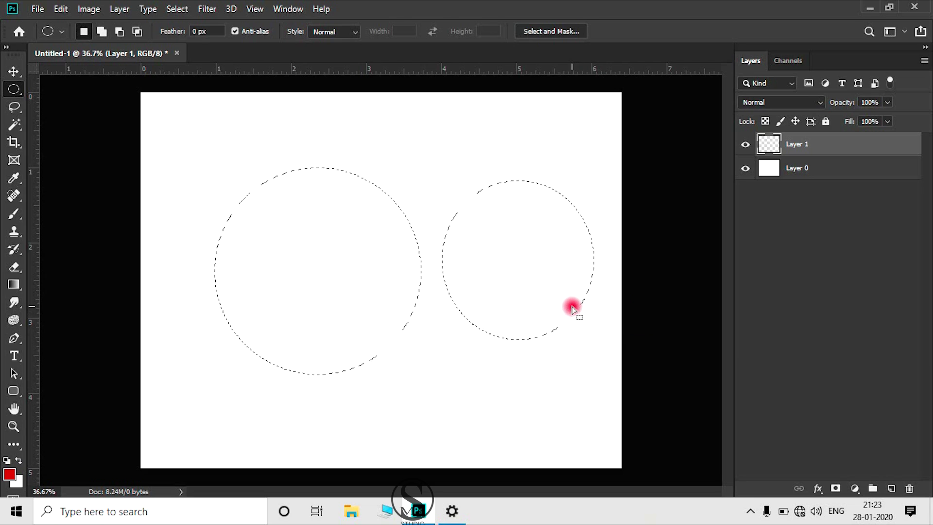
- Set the foreground colour to blue, fill both circular selections with it, and deselect
{"action": "left_click", "coordinate": [15, 473]}
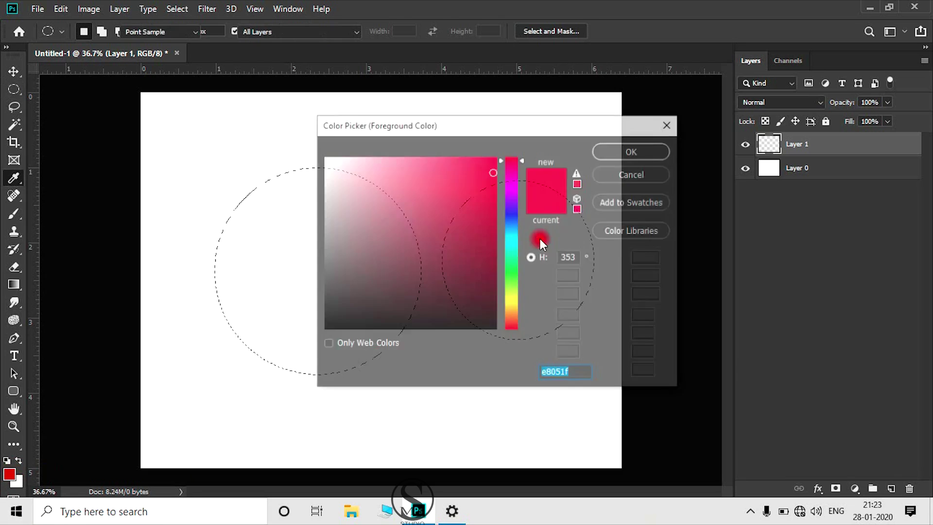
{"action": "left_click", "coordinate": [523, 214]}
{"action": "left_click", "coordinate": [615, 151]}
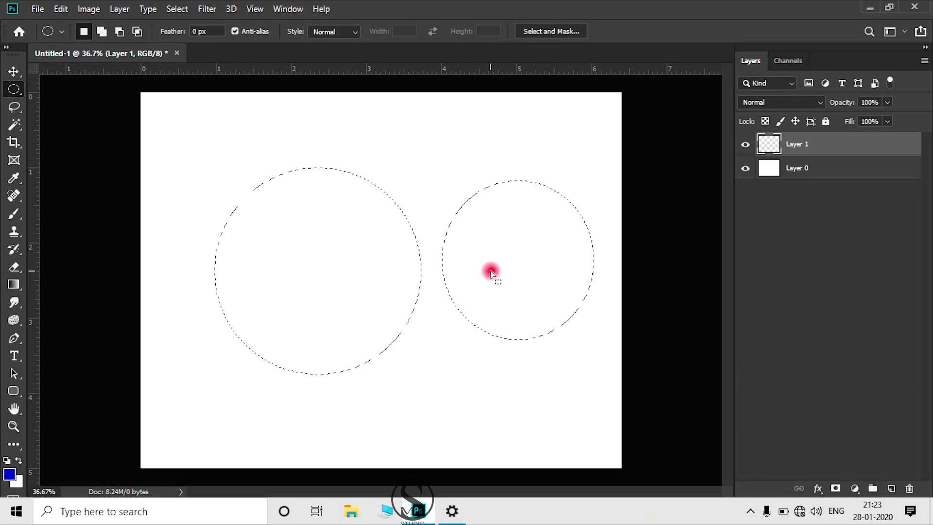
{"action": "key", "text": "alt+BackSpace"}
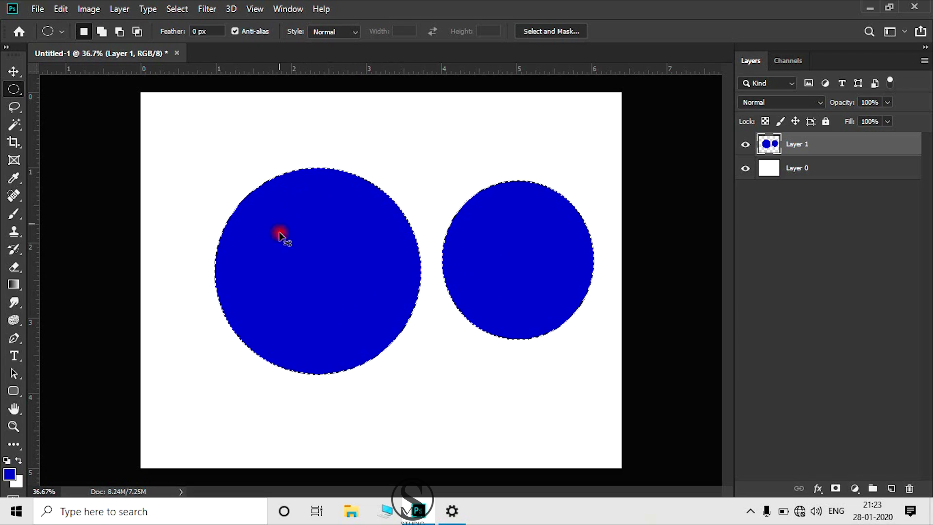
{"action": "key", "text": "ctrl+d"}
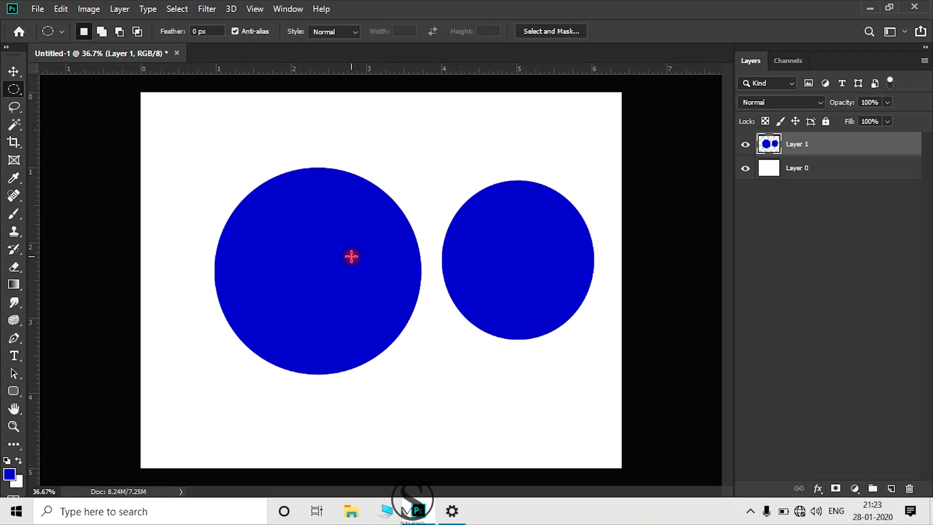
- Move the blue circles slightly down and to the left, and replace Layer 1 with a new empty layer
{"action": "left_click", "coordinate": [13, 72]}
{"action": "left_click_drag", "start_coordinate": [358, 267], "coordinate": [340, 294]}
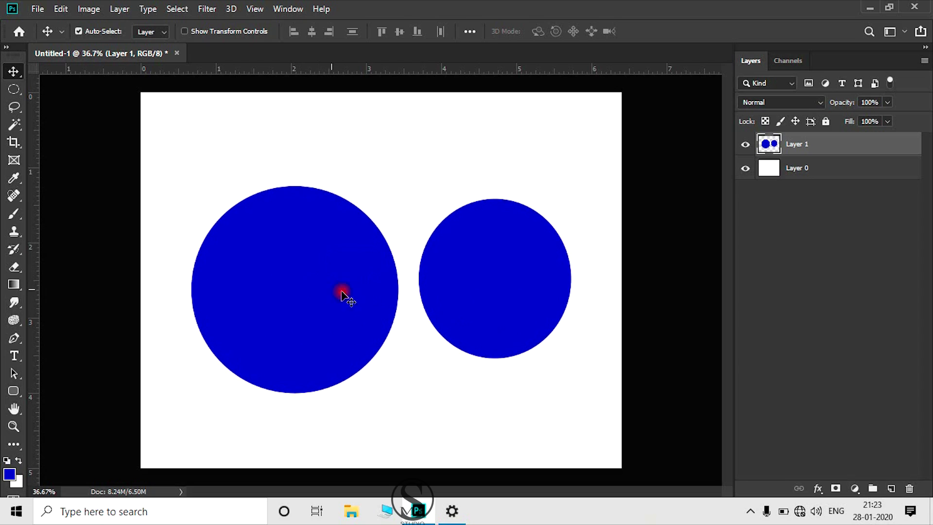
{"action": "right_click", "coordinate": [819, 149]}
{"action": "left_click", "coordinate": [669, 86]}
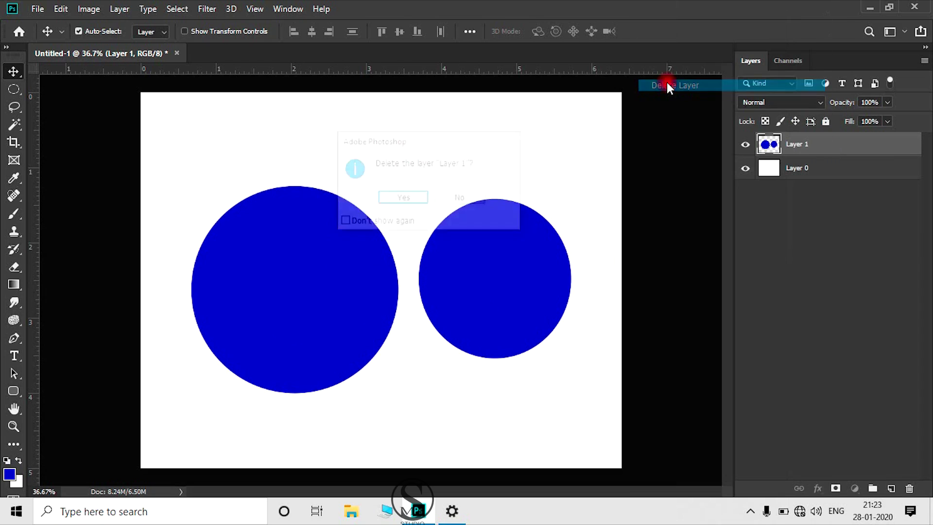
{"action": "left_click", "coordinate": [403, 199]}
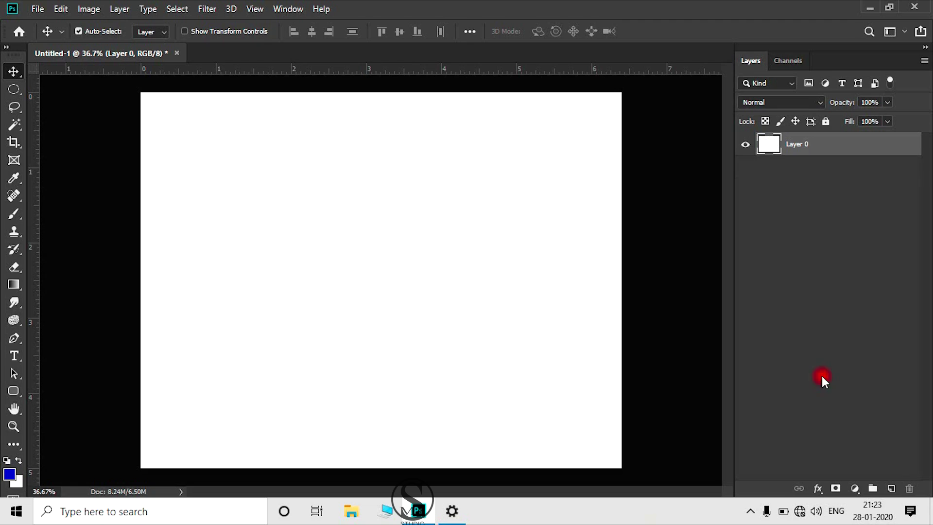
{"action": "left_click", "coordinate": [890, 488]}
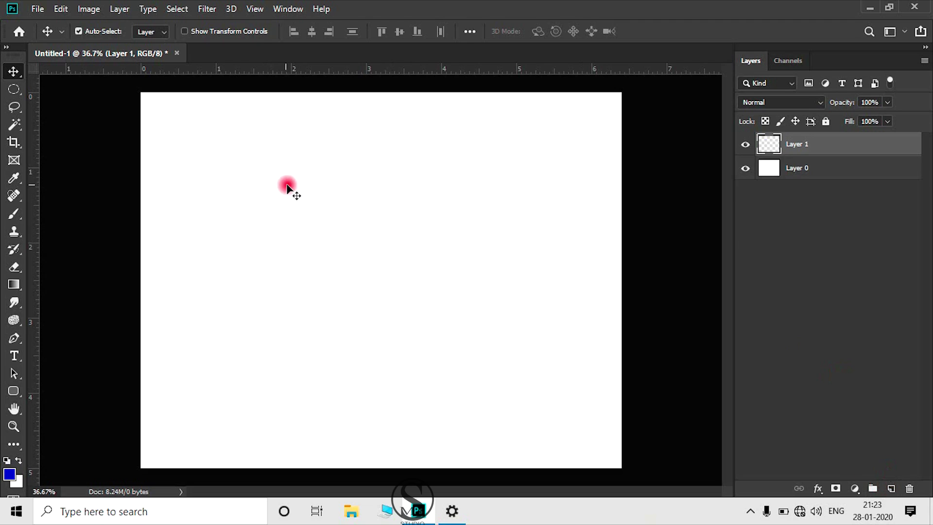
- Try out the Elliptical Marquee tool with two separate circular selections in the upper half of the canvas
{"action": "left_click", "coordinate": [13, 90]}
{"action": "left_click", "coordinate": [83, 99]}
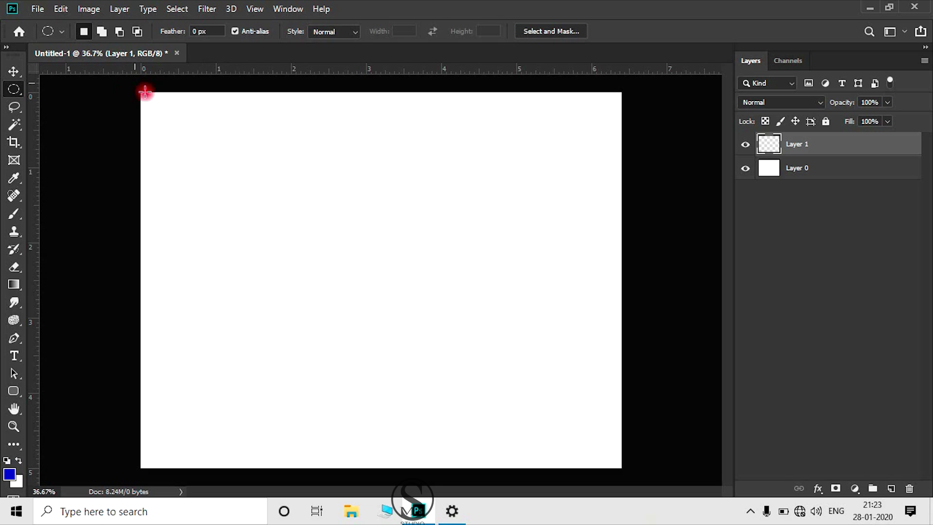
{"action": "left_click_drag", "start_coordinate": [189, 126], "coordinate": [354, 290]}
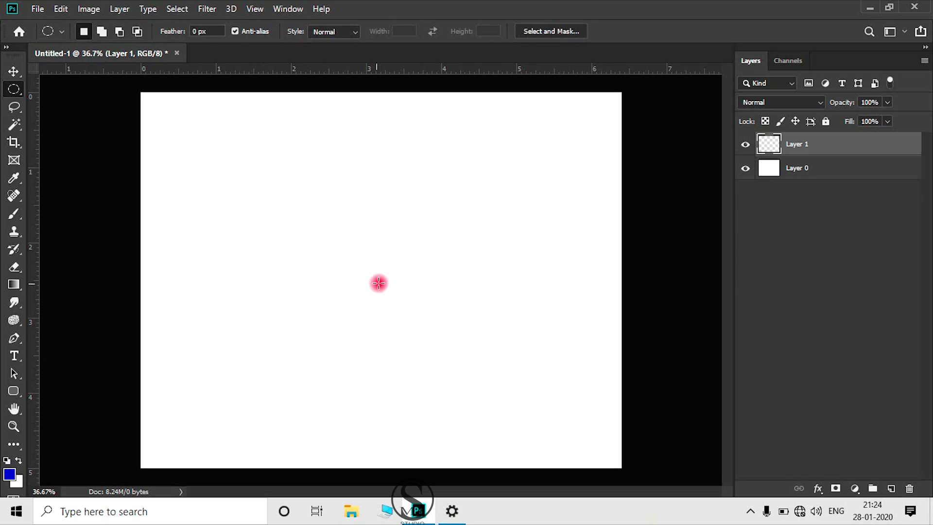
{"action": "left_click_drag", "start_coordinate": [544, 168], "coordinate": [395, 314]}
- Reset the colours to default, draw a tall ellipse about 1.3 by 3.4 in and a circle about 2.8 in across, and deselect
{"action": "key", "text": "d"}
{"action": "left_click_drag", "start_coordinate": [239, 227], "coordinate": [413, 403]}
{"action": "left_click_drag", "start_coordinate": [416, 149], "coordinate": [317, 405]}
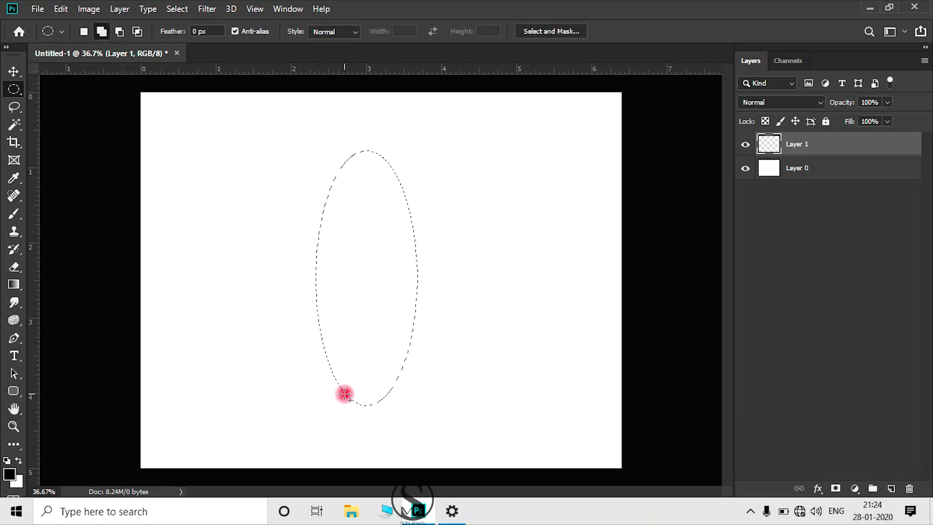
{"action": "left_click_drag", "start_coordinate": [295, 183], "coordinate": [518, 390]}
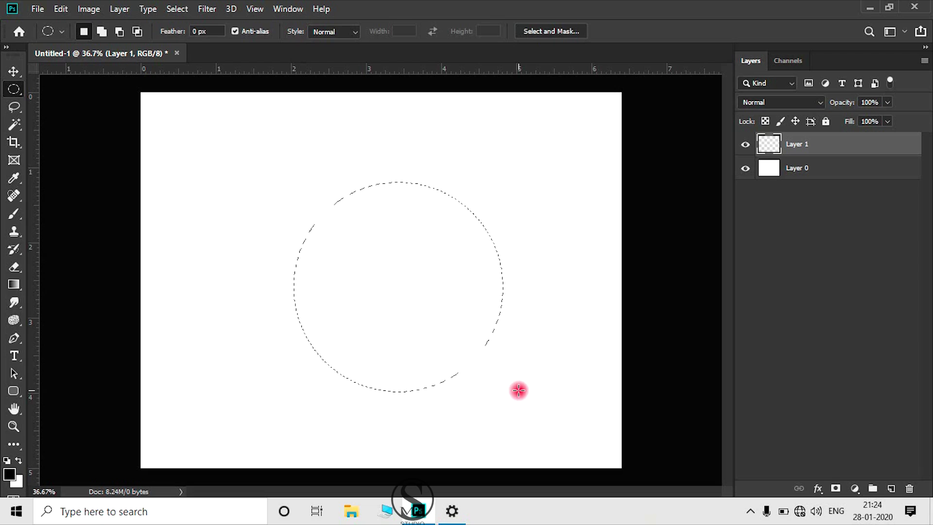
{"action": "left_click", "coordinate": [518, 391]}
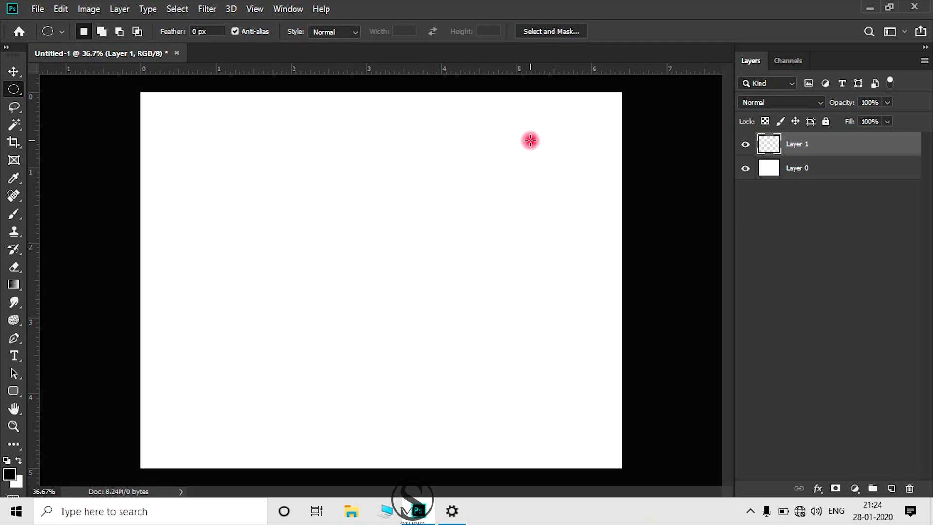
- Draw a flat, wide elliptical selection and a tall, narrow one, and deselect
{"action": "left_click_drag", "start_coordinate": [530, 139], "coordinate": [333, 160]}
{"action": "left_click_drag", "start_coordinate": [210, 170], "coordinate": [281, 368]}
{"action": "left_click", "coordinate": [491, 299]}
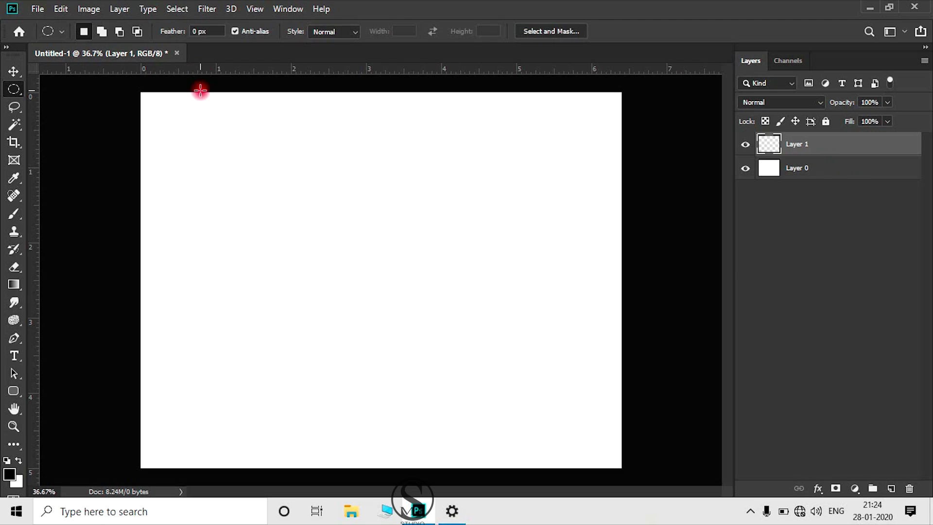
- In Add to selection mode, draw a row of three circular selections about 1.6 in across and one about 1.8 in below them
{"action": "left_click", "coordinate": [106, 30]}
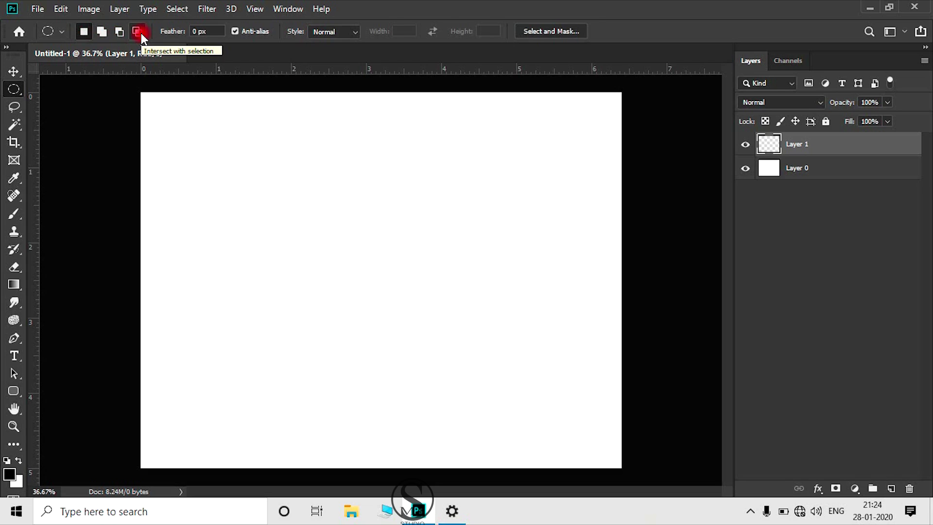
{"action": "left_click", "coordinate": [101, 32]}
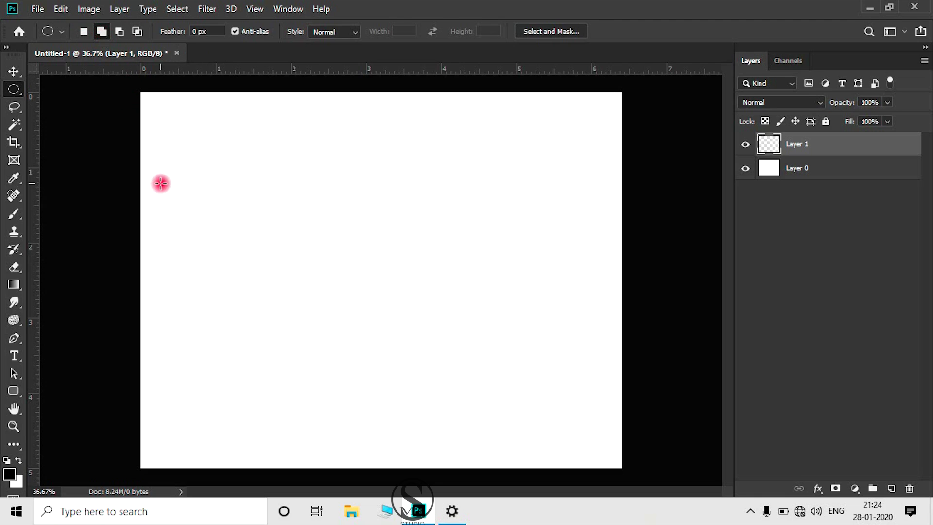
{"action": "left_click_drag", "start_coordinate": [160, 183], "coordinate": [277, 292]}
{"action": "left_click_drag", "start_coordinate": [298, 180], "coordinate": [420, 295]}
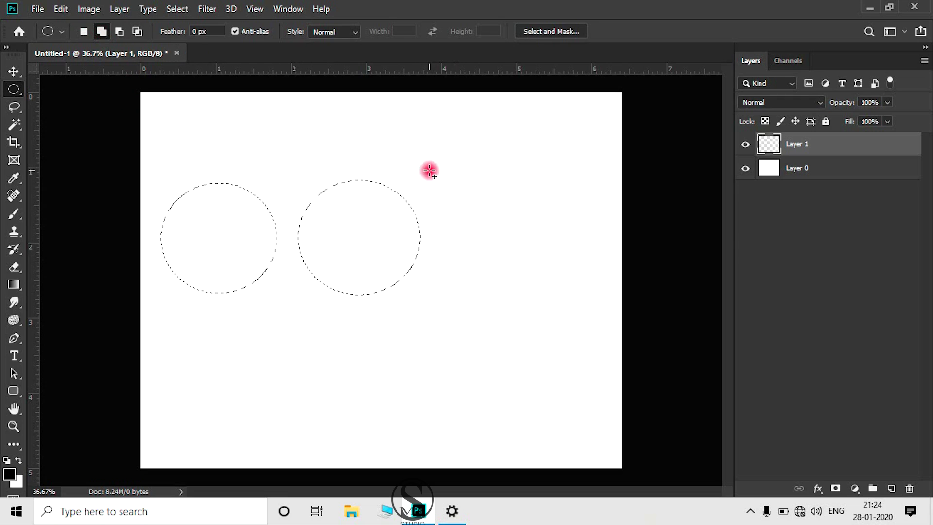
{"action": "left_click_drag", "start_coordinate": [430, 173], "coordinate": [558, 298]}
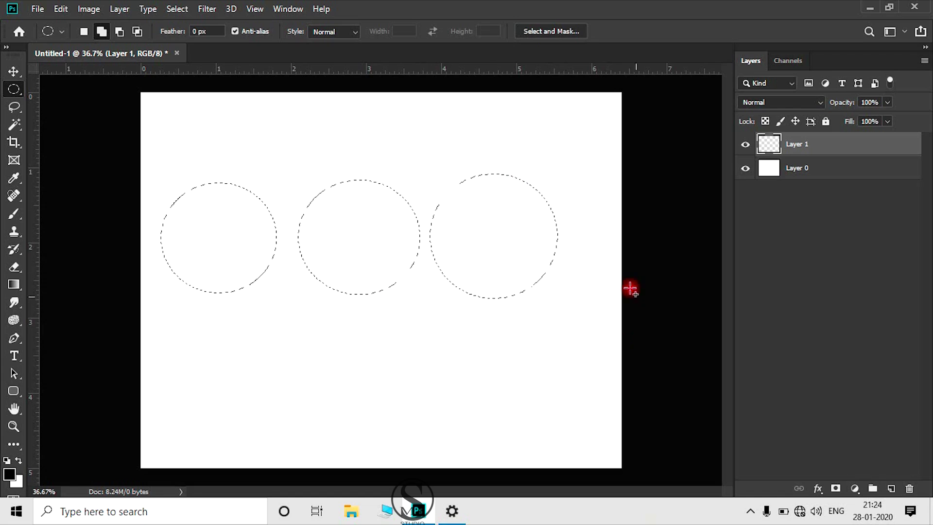
{"action": "left_click_drag", "start_coordinate": [334, 321], "coordinate": [469, 456]}
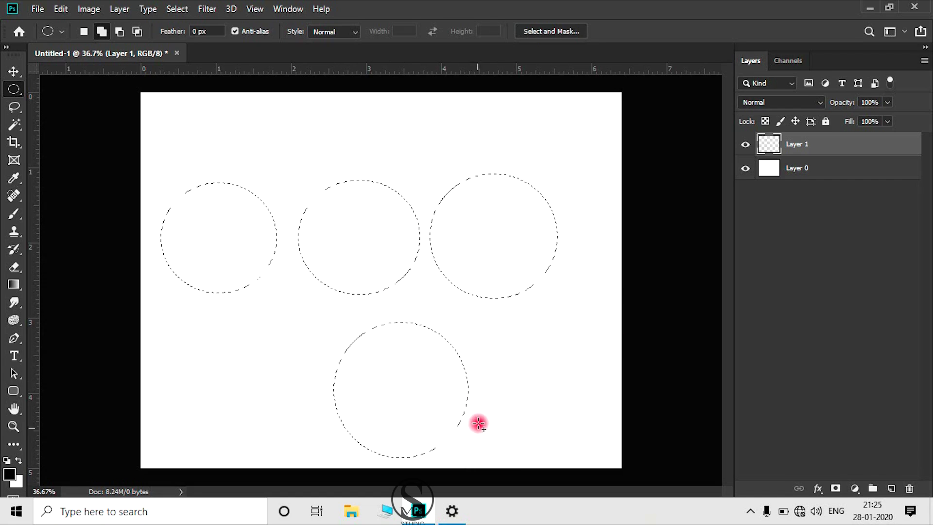
- In Subtract from selection mode, cut a wide, flat ellipse across the three upper circles and another ellipse from the lower circle's upper part
{"action": "left_click", "coordinate": [120, 31]}
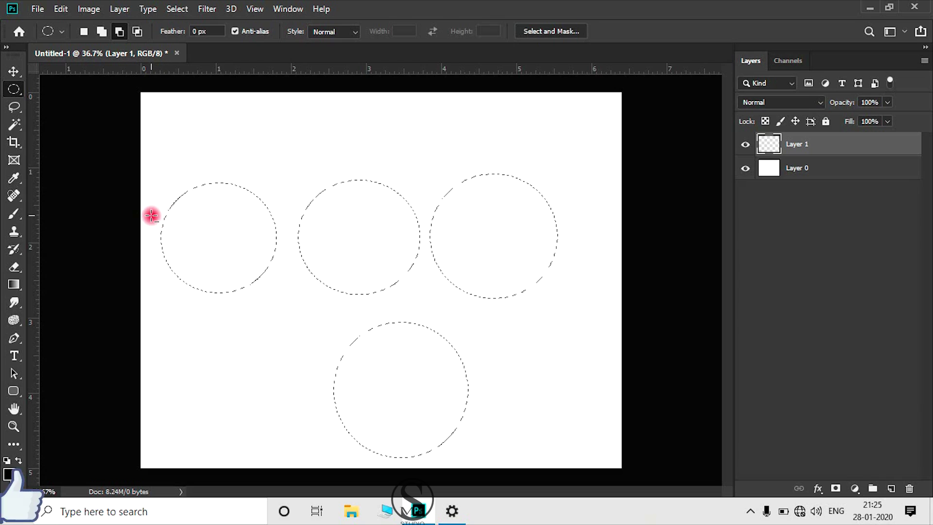
{"action": "left_click_drag", "start_coordinate": [410, 280], "coordinate": [598, 272]}
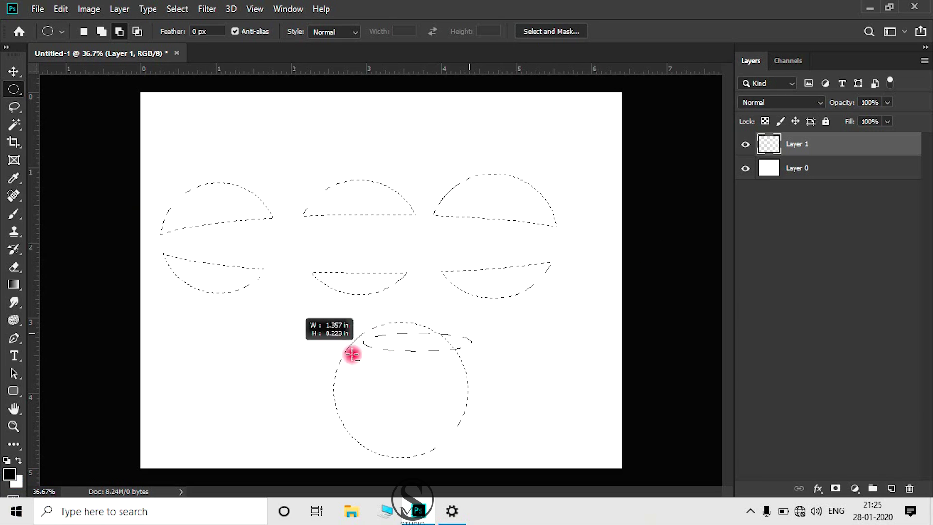
{"action": "left_click_drag", "start_coordinate": [351, 354], "coordinate": [276, 383]}
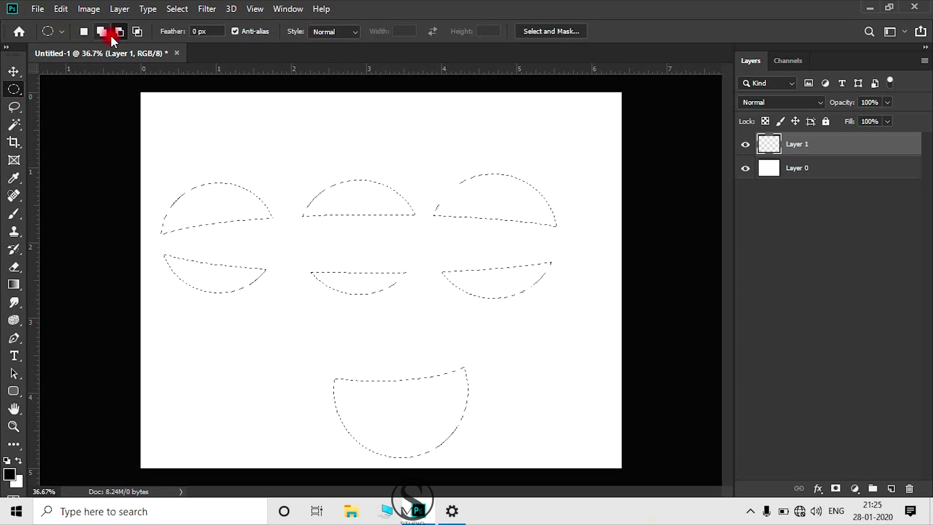
- Choose Intersect with selection, temporarily switch to adding for a thin ellipse across the lower shape, and deselect everything
{"action": "left_click", "coordinate": [137, 32]}
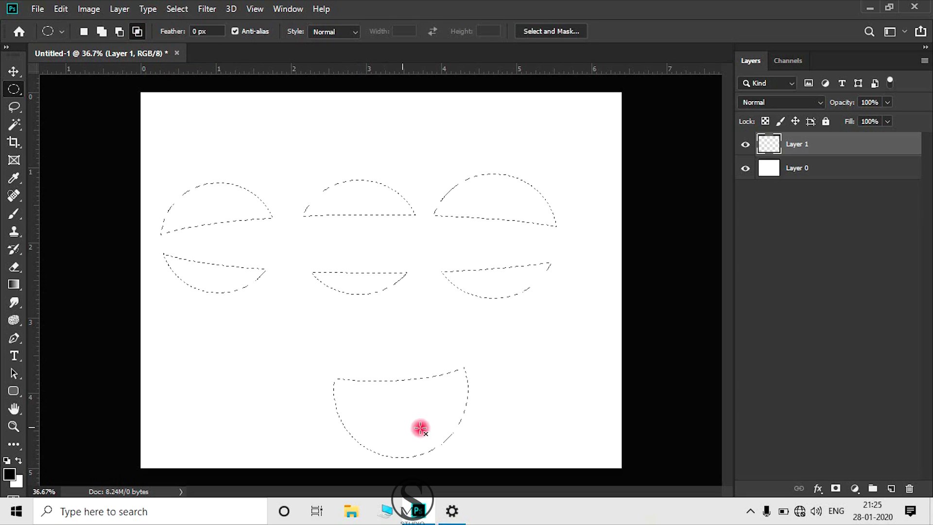
{"action": "key", "text": "shift"}
{"action": "left_click_drag", "start_coordinate": [426, 415], "coordinate": [245, 418]}
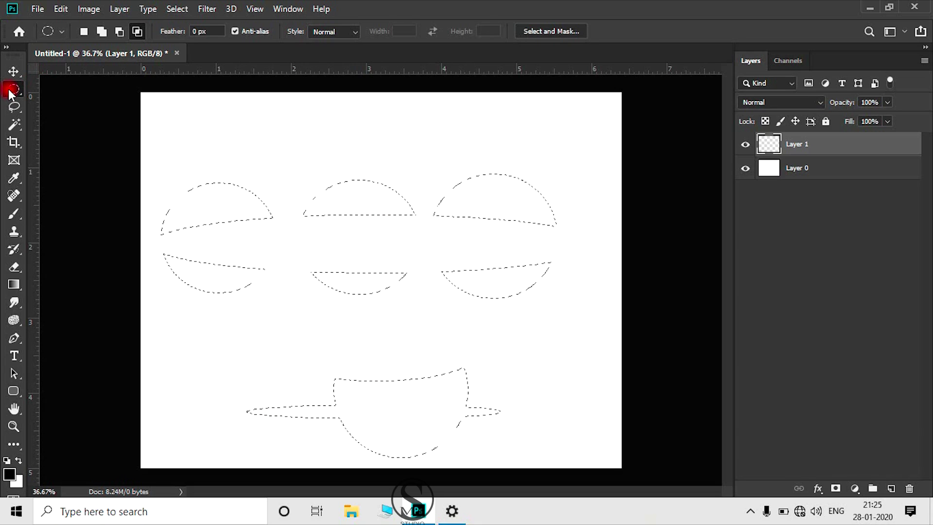
{"action": "left_click_drag", "start_coordinate": [11, 91], "coordinate": [70, 104]}
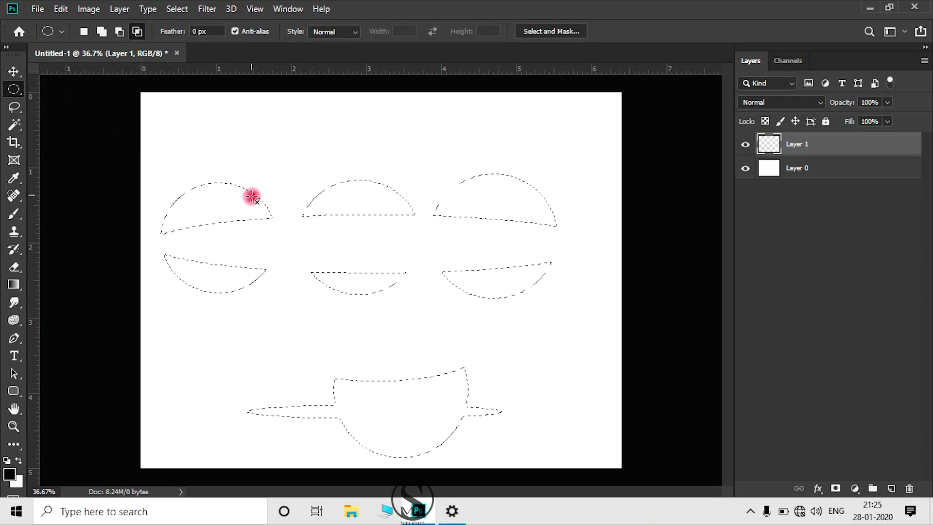
{"action": "left_click", "coordinate": [331, 257]}
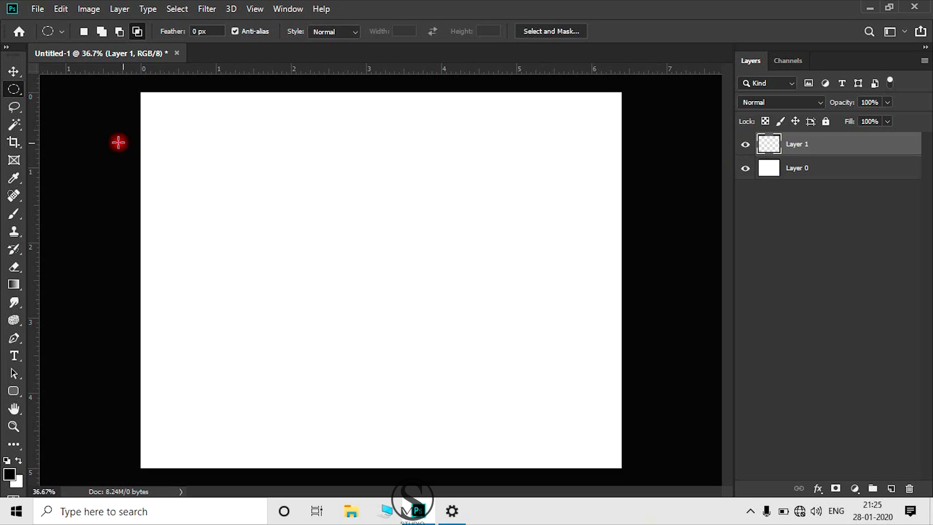
- In New selection mode, draw a circular selection about 2.9 in across, deselect it, and draw another about 2.5 in across
{"action": "left_click", "coordinate": [86, 32]}
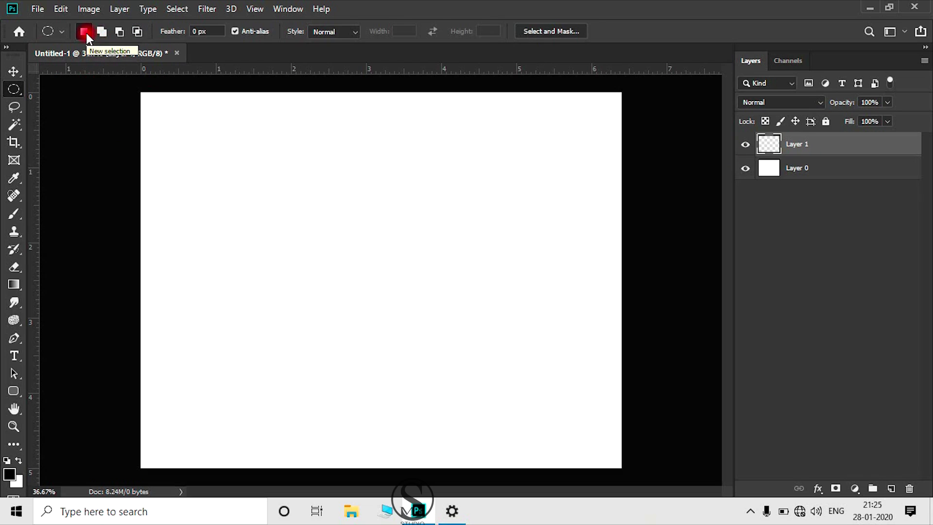
{"action": "left_click_drag", "start_coordinate": [204, 177], "coordinate": [419, 401]}
{"action": "left_click", "coordinate": [418, 388]}
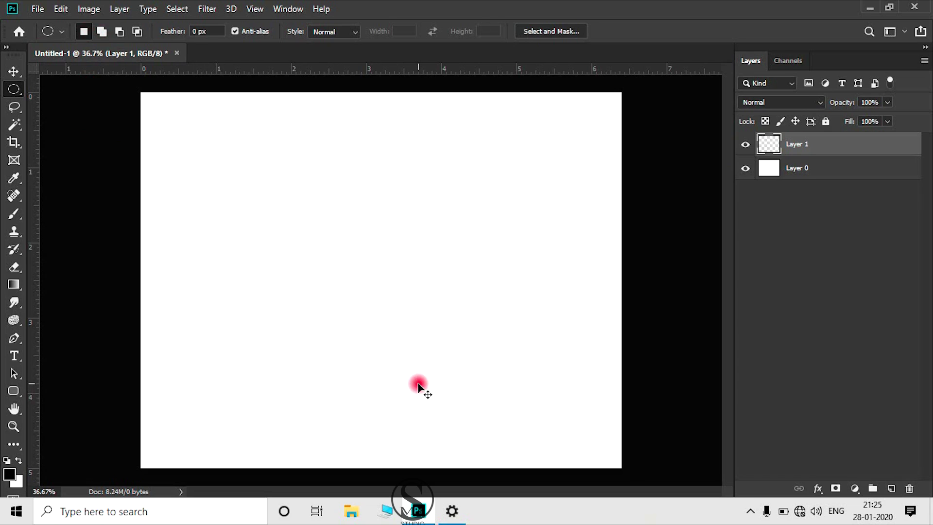
{"action": "left_click_drag", "start_coordinate": [258, 194], "coordinate": [450, 373]}
- Draw a new circle about 2 in across, temporarily switch to adding for more circles beside and below it, and deselect
{"action": "left_click_drag", "start_coordinate": [180, 187], "coordinate": [326, 331]}
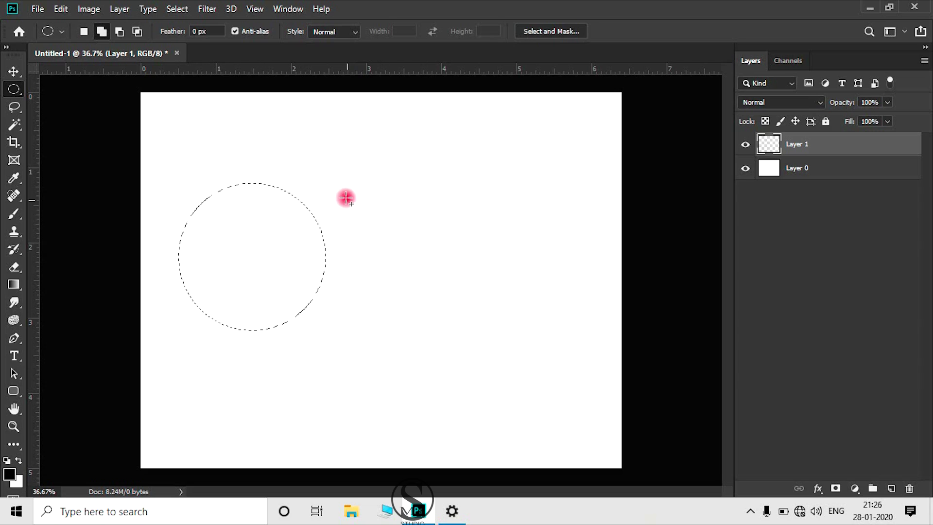
{"action": "left_click_drag", "start_coordinate": [335, 184], "coordinate": [486, 332]}
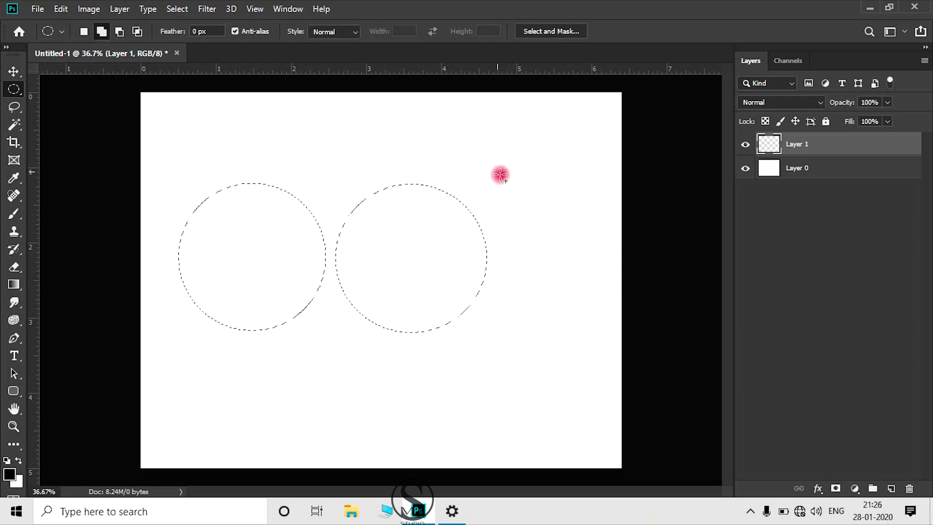
{"action": "left_click_drag", "start_coordinate": [501, 174], "coordinate": [615, 295]}
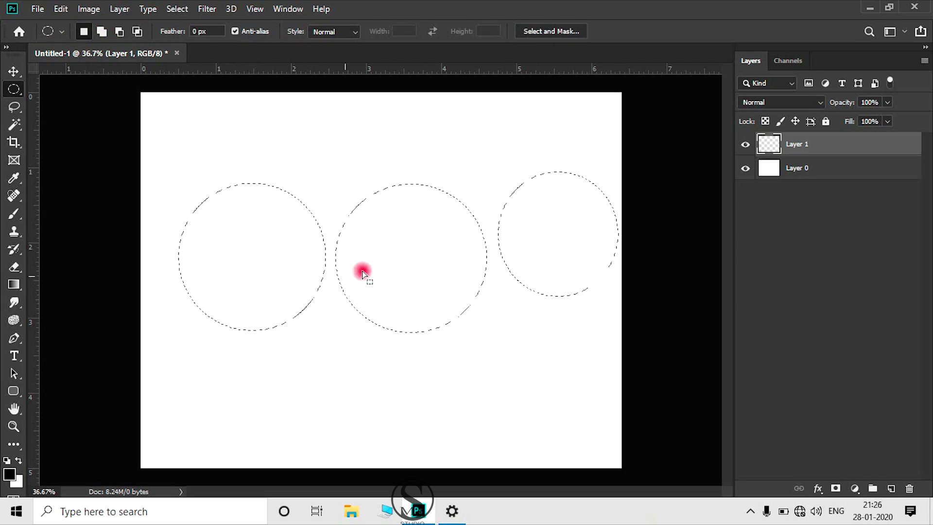
{"action": "left_click_drag", "start_coordinate": [291, 353], "coordinate": [396, 461]}
{"action": "left_click", "coordinate": [252, 203]}
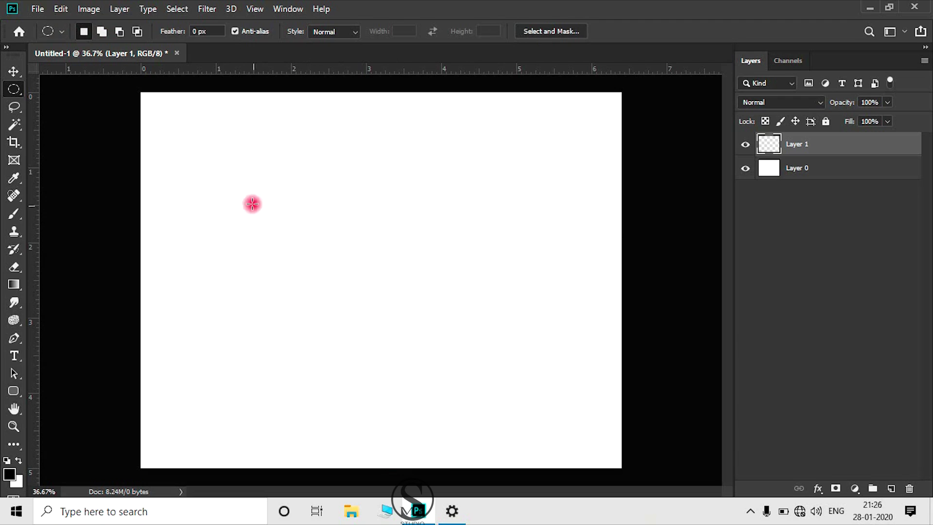
- Draw a circular selection about 1.8 in across and temporarily add a larger circle beside it and two overlapping circles below
{"action": "left_click_drag", "start_coordinate": [215, 175], "coordinate": [377, 354]}
{"action": "left_click", "coordinate": [243, 223]}
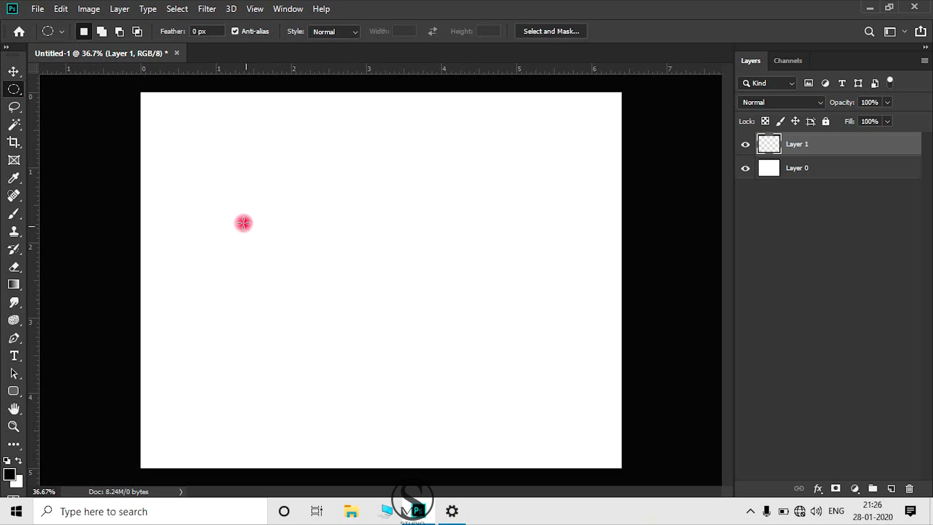
{"action": "left_click_drag", "start_coordinate": [235, 211], "coordinate": [373, 348]}
{"action": "left_click_drag", "start_coordinate": [392, 209], "coordinate": [563, 375]}
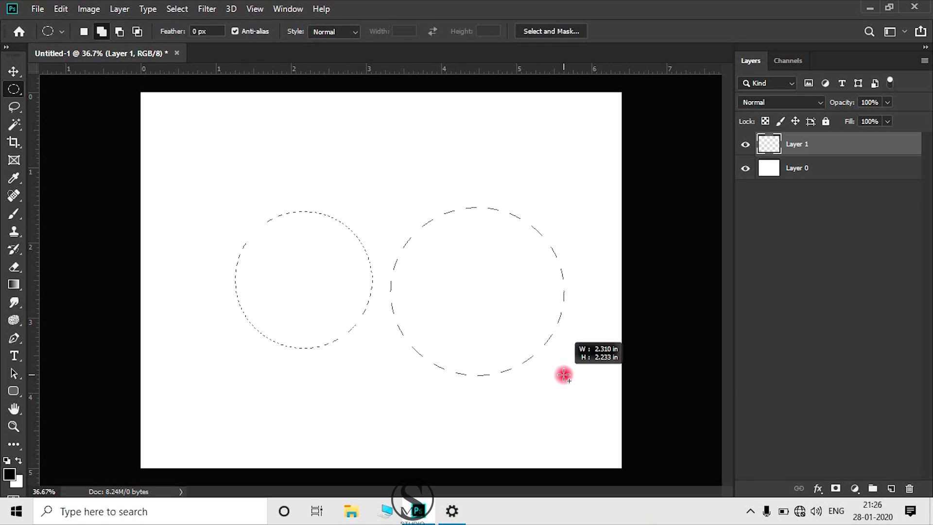
{"action": "left_click_drag", "start_coordinate": [564, 374], "coordinate": [562, 373]}
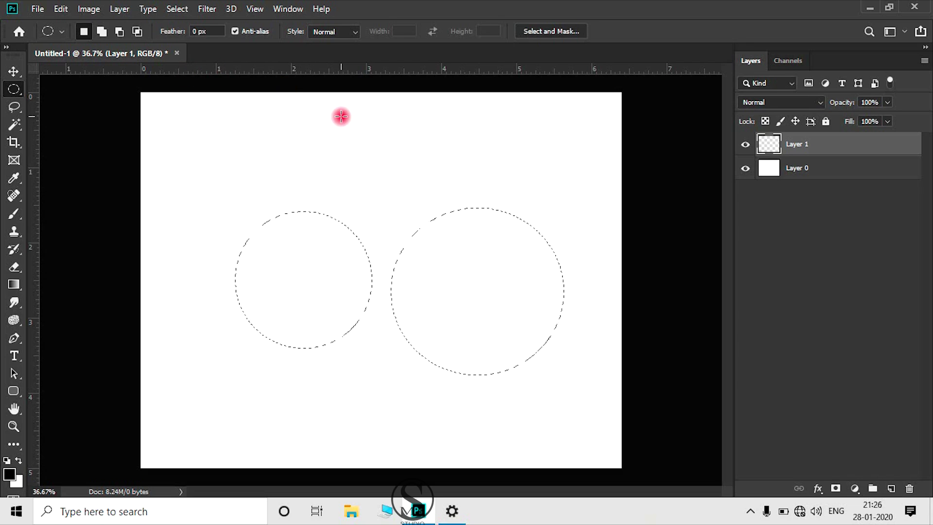
{"action": "left_click_drag", "start_coordinate": [178, 355], "coordinate": [287, 455]}
{"action": "left_click_drag", "start_coordinate": [351, 375], "coordinate": [284, 439]}
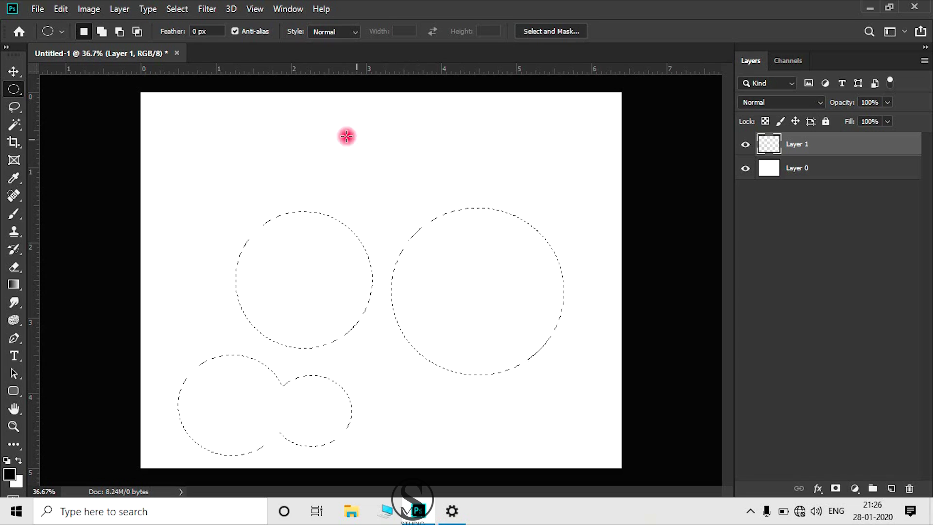
- Replace the selection with two overlapping circles, and trim it by temporarily subtracting an ellipse from the second circle and intersecting a wide ellipse
{"action": "left_click_drag", "start_coordinate": [285, 108], "coordinate": [423, 249]}
{"action": "left_click_drag", "start_coordinate": [534, 146], "coordinate": [415, 273]}
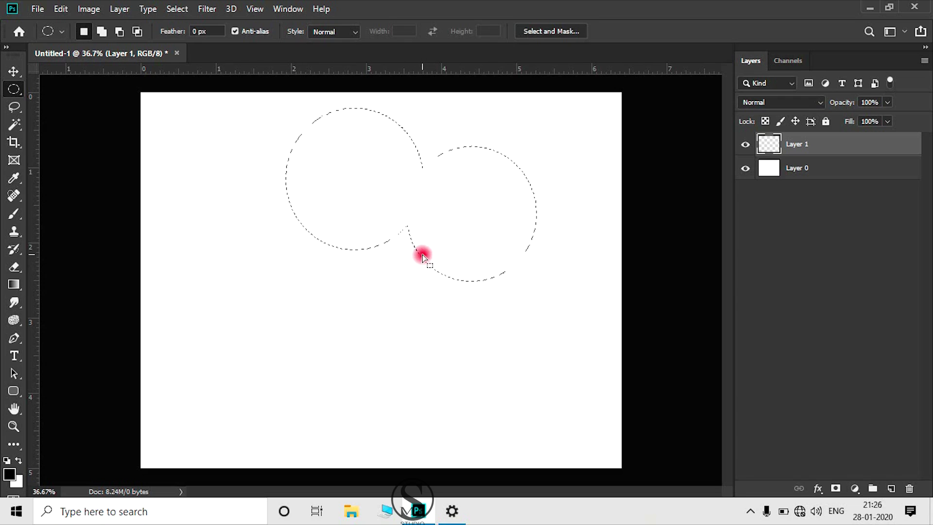
{"action": "left_click_drag", "start_coordinate": [500, 152], "coordinate": [437, 296]}
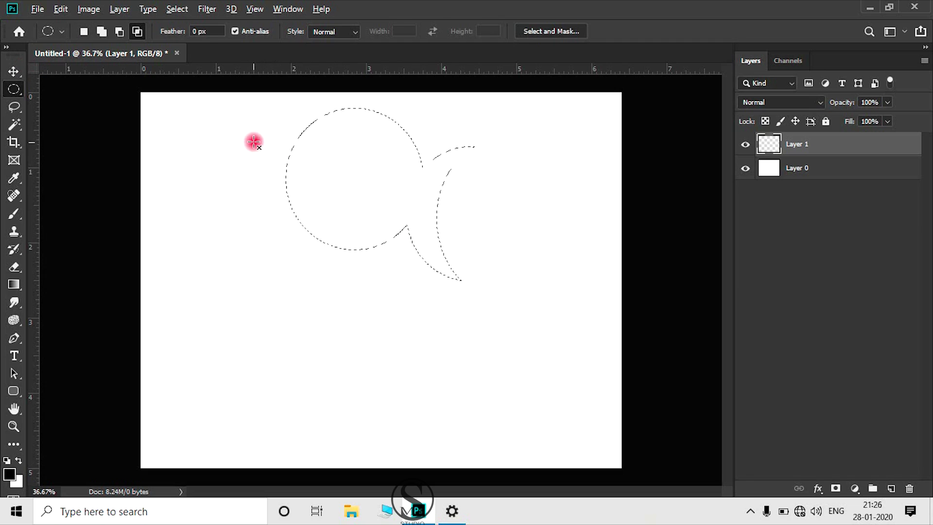
{"action": "left_click_drag", "start_coordinate": [239, 144], "coordinate": [494, 225]}
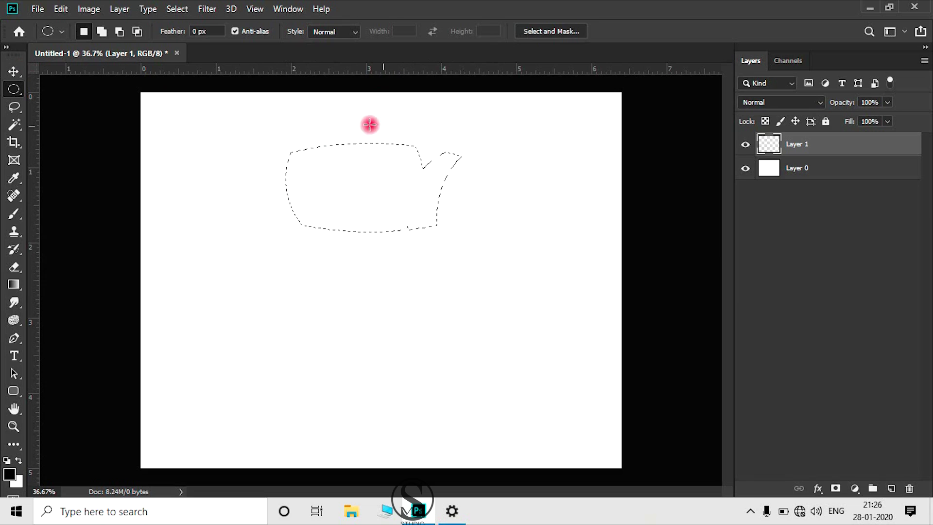
{"action": "left_click", "coordinate": [119, 32]}
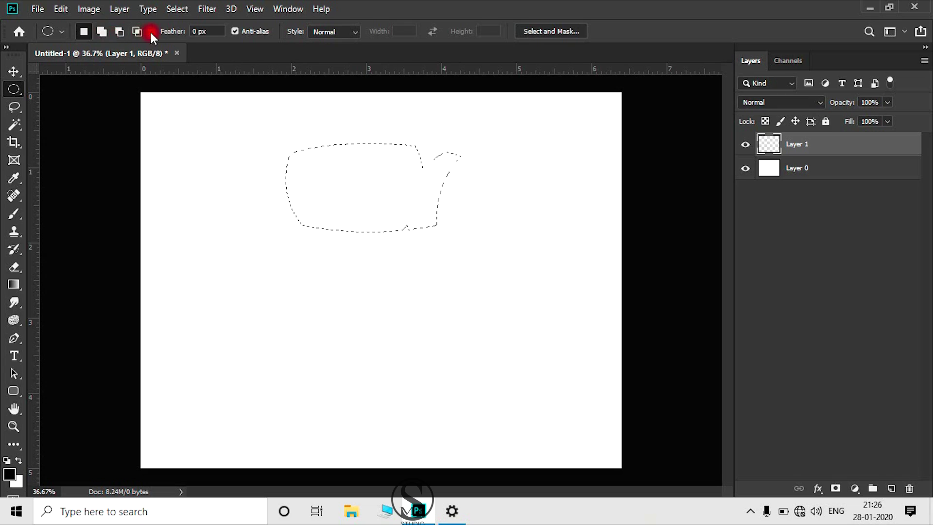
{"action": "left_click_drag", "start_coordinate": [14, 84], "coordinate": [69, 104]}
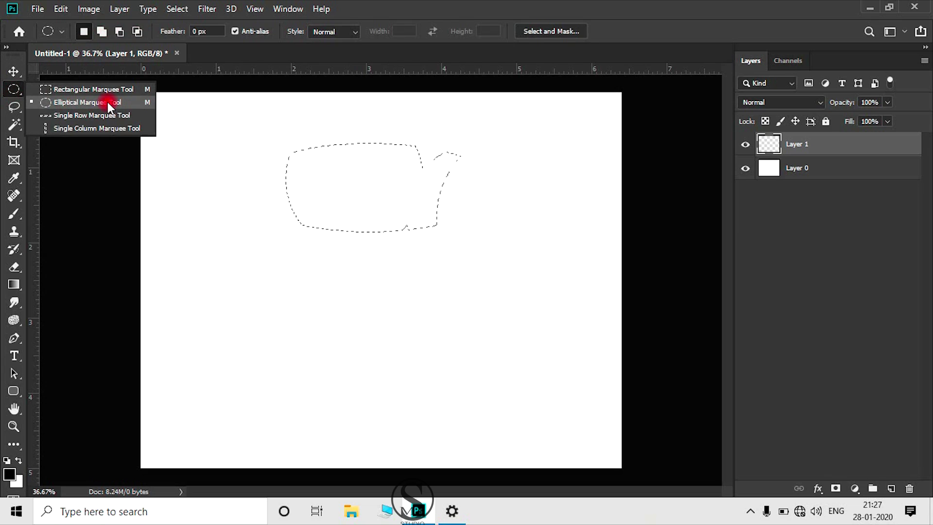
{"action": "left_click_drag", "start_coordinate": [108, 105], "coordinate": [107, 101]}
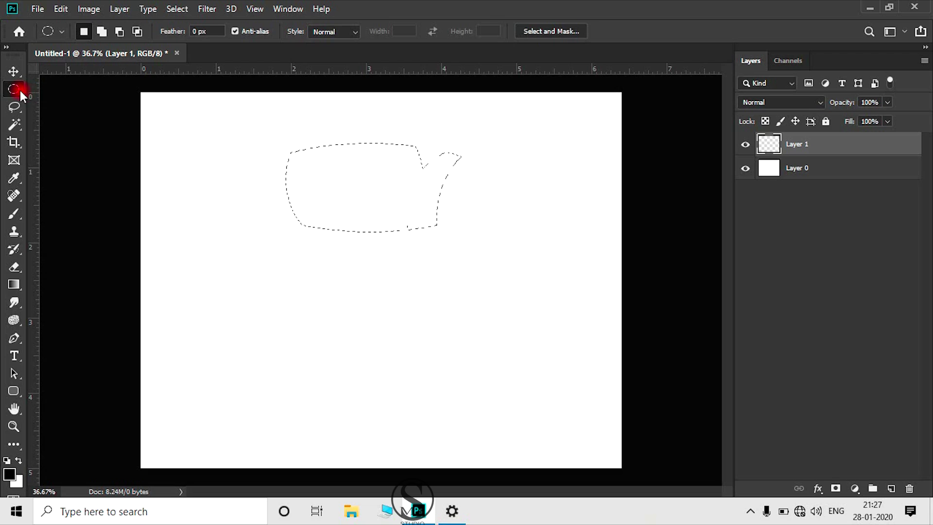
- Make a single-row selection across the canvas with the Single Row Marquee tool and fill it with the black foreground colour on Layer 1
{"action": "left_click_drag", "start_coordinate": [20, 90], "coordinate": [42, 125]}
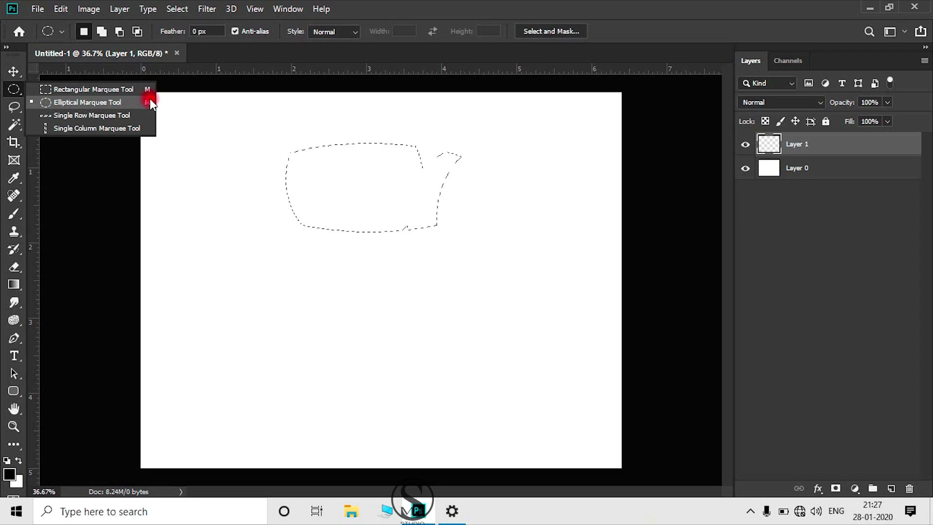
{"action": "left_click", "coordinate": [113, 117]}
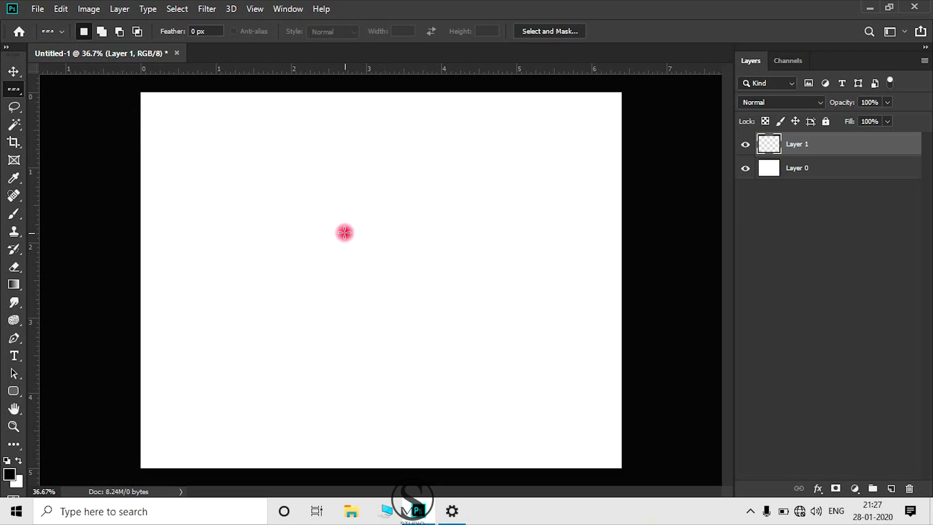
{"action": "right_click", "coordinate": [17, 89]}
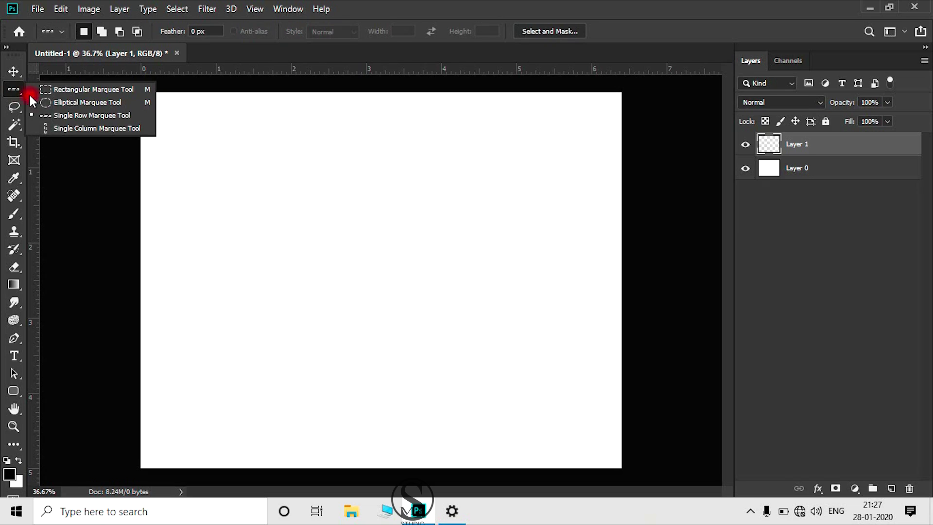
{"action": "left_click", "coordinate": [52, 116]}
{"action": "left_click_drag", "start_coordinate": [133, 193], "coordinate": [172, 205]}
{"action": "scroll", "coordinate": [364, 187], "scroll_direction": "up", "scroll_amount": 11}
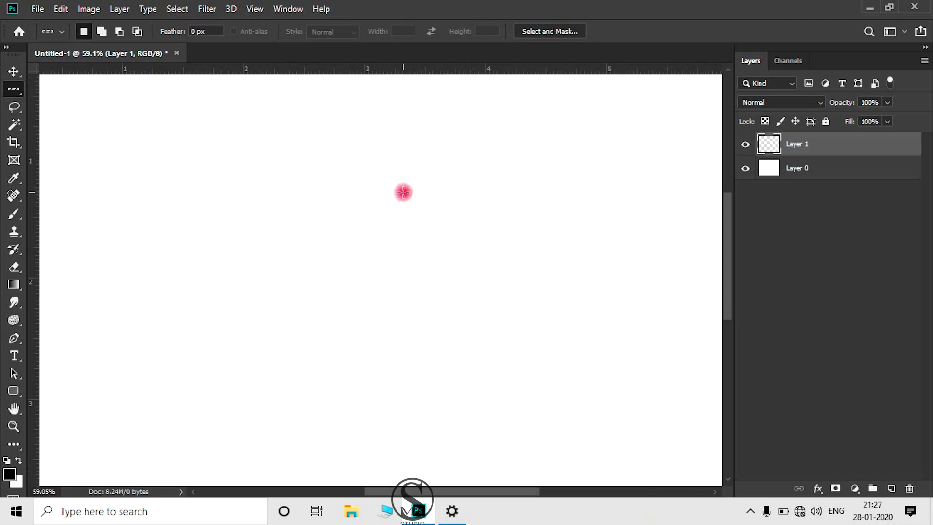
{"action": "scroll", "coordinate": [385, 241], "scroll_direction": "up", "scroll_amount": 10}
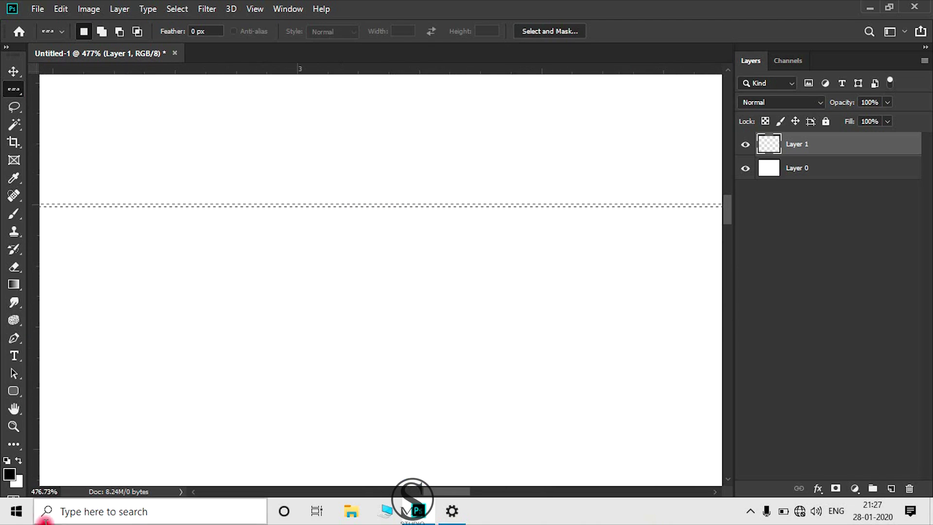
{"action": "left_click", "coordinate": [10, 474]}
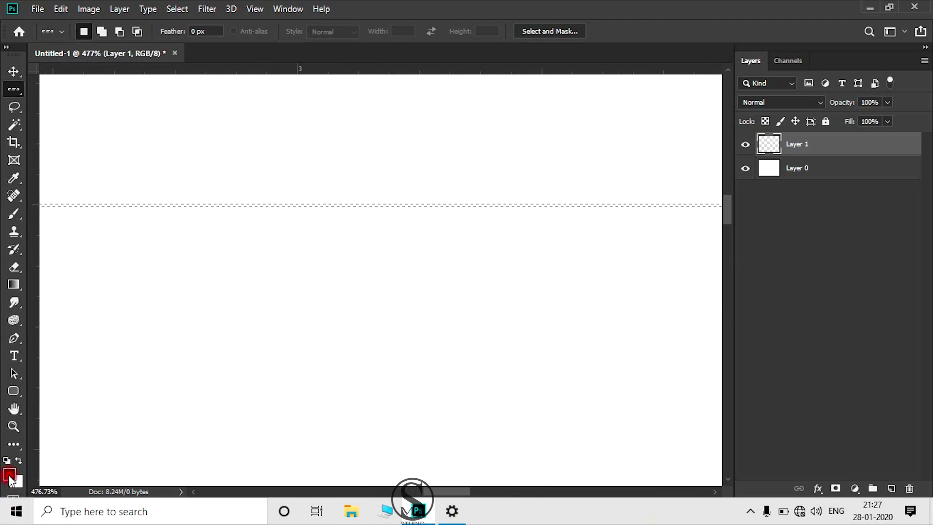
{"action": "key", "text": "alt+BackSpace"}
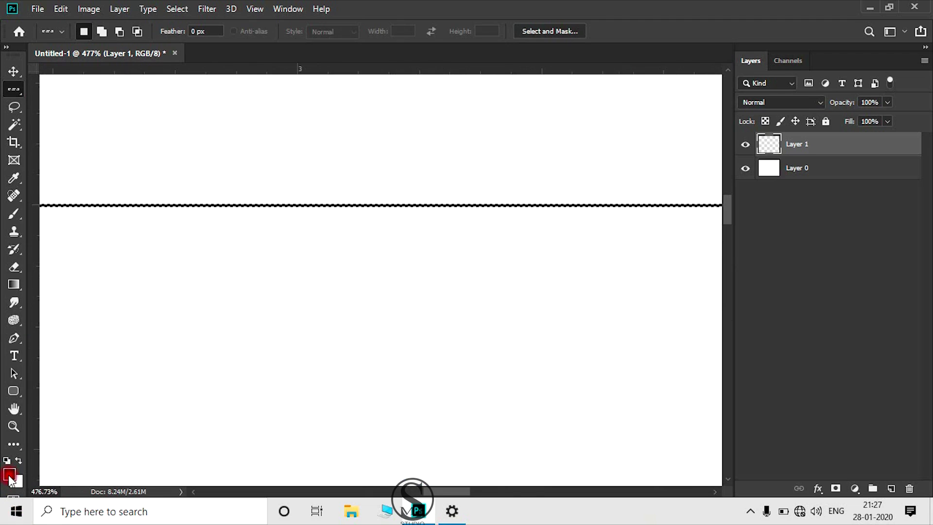
- Change the foreground colour from the Color Picker to a saturated blue, #0904d0
{"action": "left_click", "coordinate": [9, 473]}
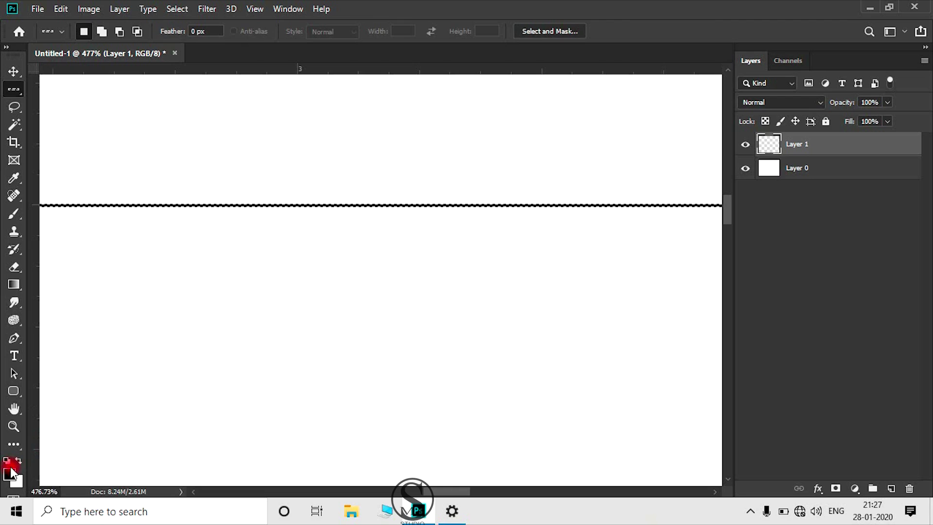
{"action": "left_click", "coordinate": [512, 208]}
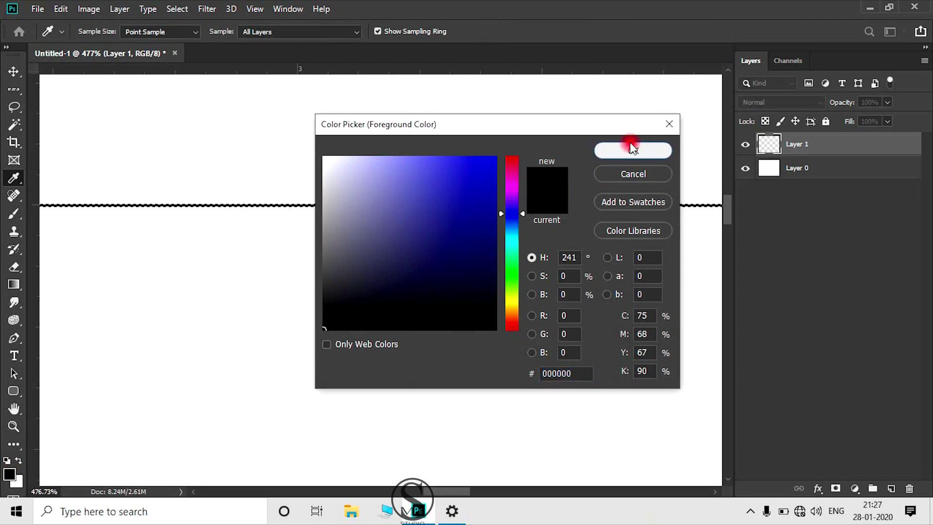
{"action": "left_click", "coordinate": [631, 151]}
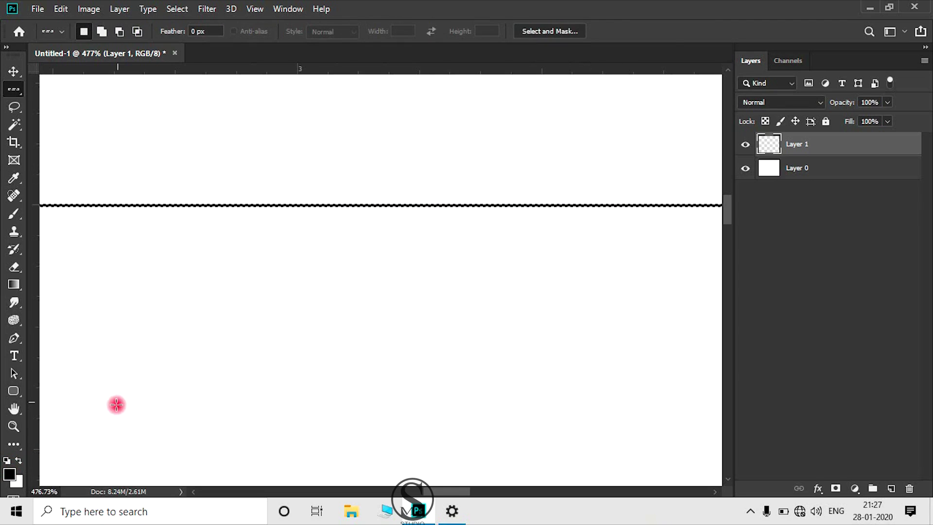
{"action": "left_click", "coordinate": [10, 472]}
{"action": "left_click", "coordinate": [492, 187]}
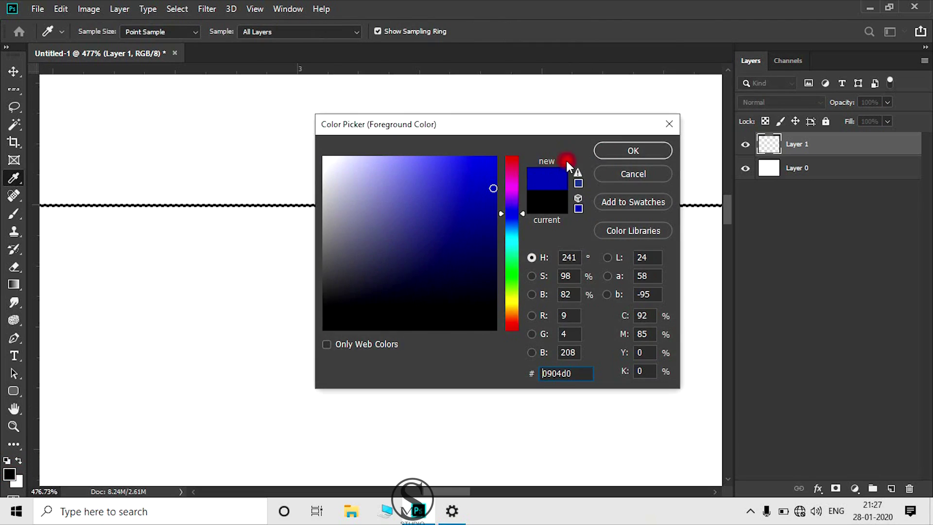
{"action": "left_click", "coordinate": [605, 150]}
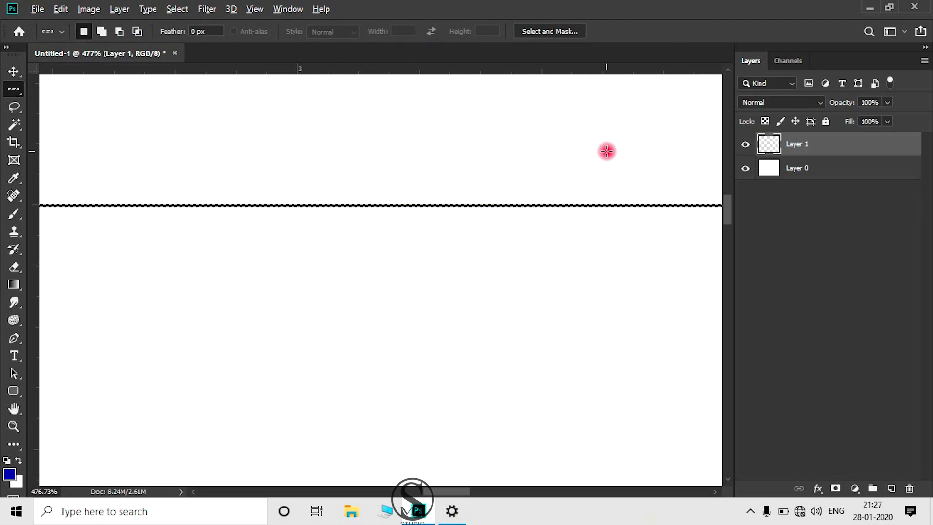
- Fill the single-row selection on Layer 1 with the blue foreground colour and deselect it
{"action": "key", "text": "alt+BackSpace"}
{"action": "key", "text": "ctrl+d"}
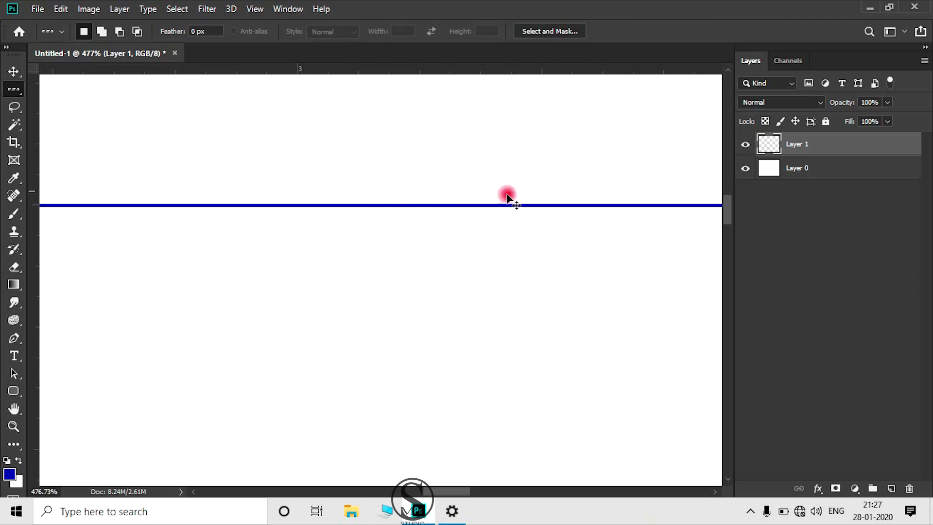
{"action": "scroll", "coordinate": [370, 210], "scroll_direction": "up", "scroll_amount": 5}
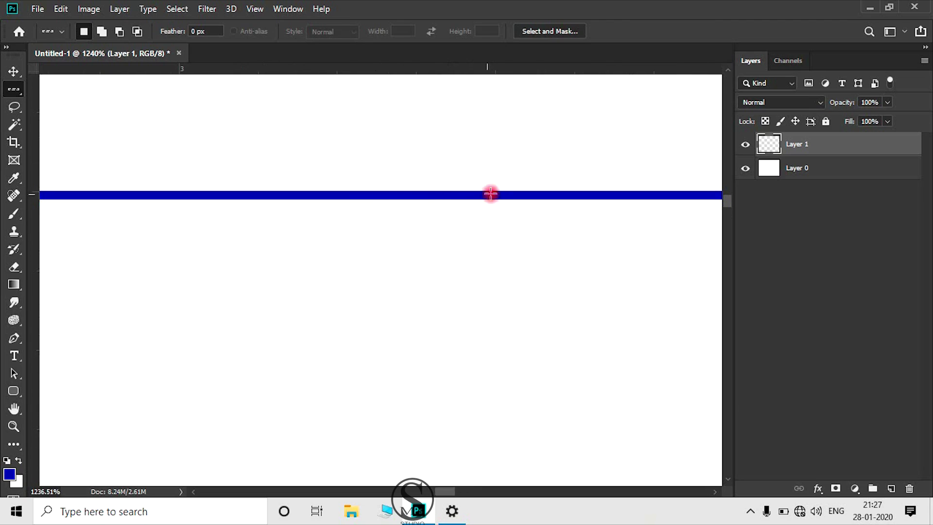
{"action": "scroll", "coordinate": [475, 202], "scroll_direction": "down", "scroll_amount": 4}
{"action": "scroll", "coordinate": [475, 203], "scroll_direction": "down", "scroll_amount": 8}
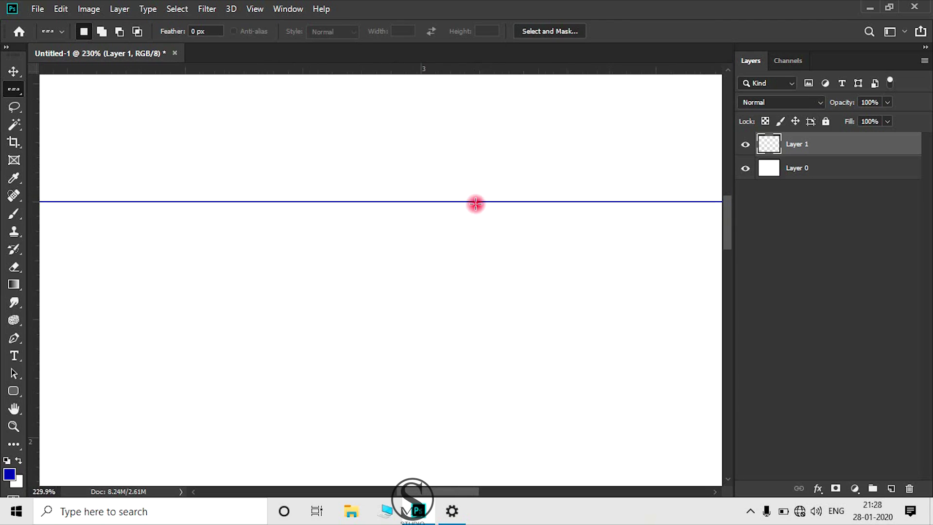
{"action": "scroll", "coordinate": [476, 203], "scroll_direction": "down", "scroll_amount": 4}
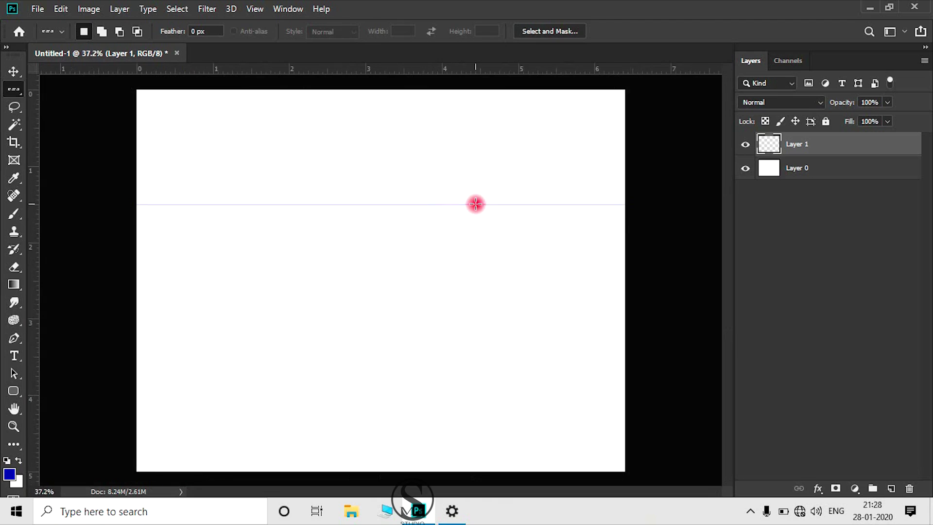
- On a new layer, draw a thin full-width rectangular selection about 1.9 in below the canvas top, fill it with blue and deselect
{"action": "left_click_drag", "start_coordinate": [13, 101], "coordinate": [69, 92]}
{"action": "left_click", "coordinate": [892, 489]}
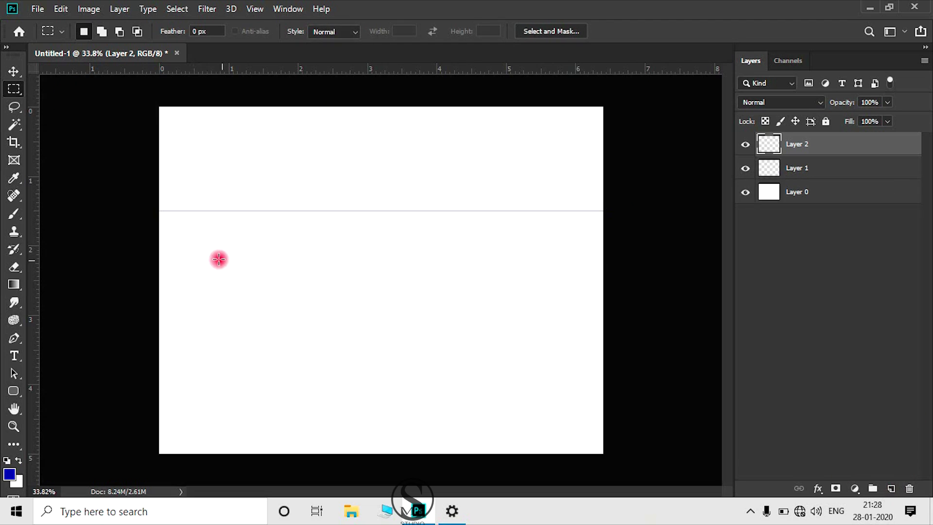
{"action": "left_click_drag", "start_coordinate": [15, 84], "coordinate": [50, 86]}
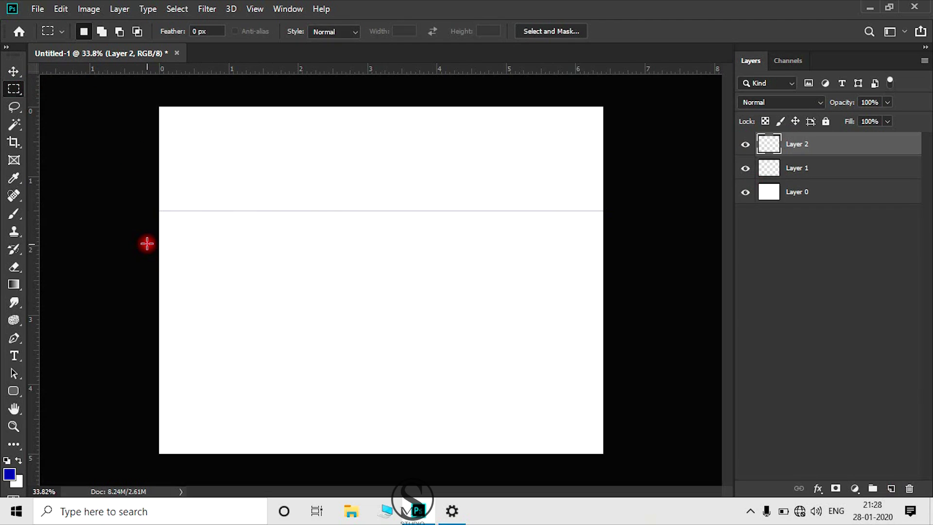
{"action": "left_click_drag", "start_coordinate": [147, 243], "coordinate": [655, 245]}
{"action": "key", "text": "ctrl+semicolon"}
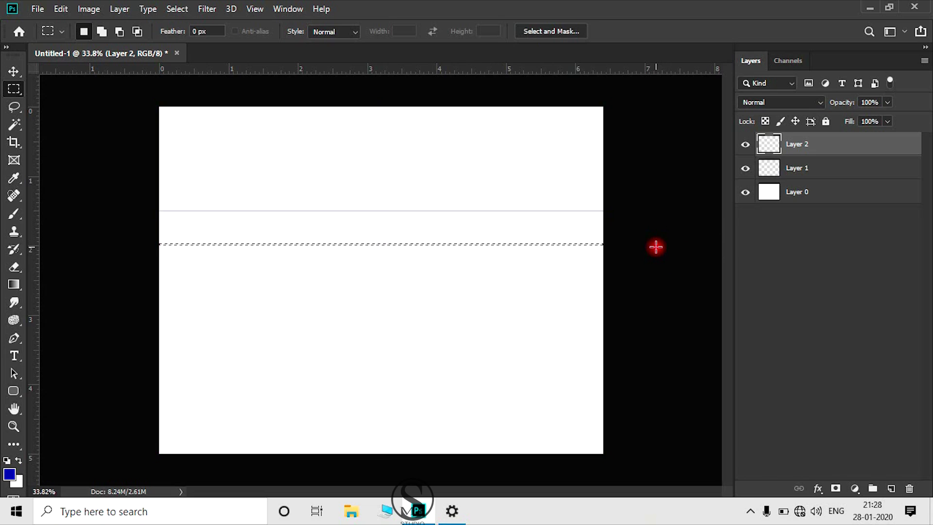
{"action": "key", "text": "alt+BackSpace"}
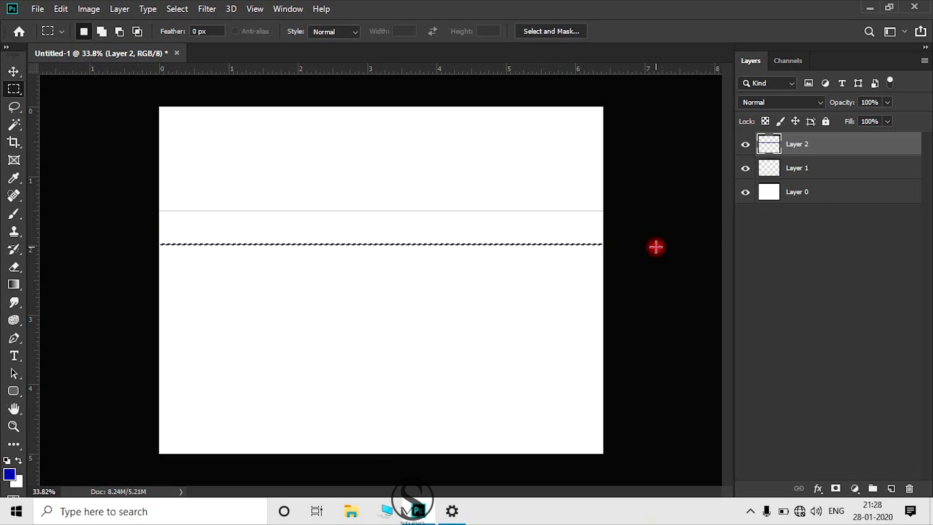
{"action": "key", "text": "ctrl+d"}
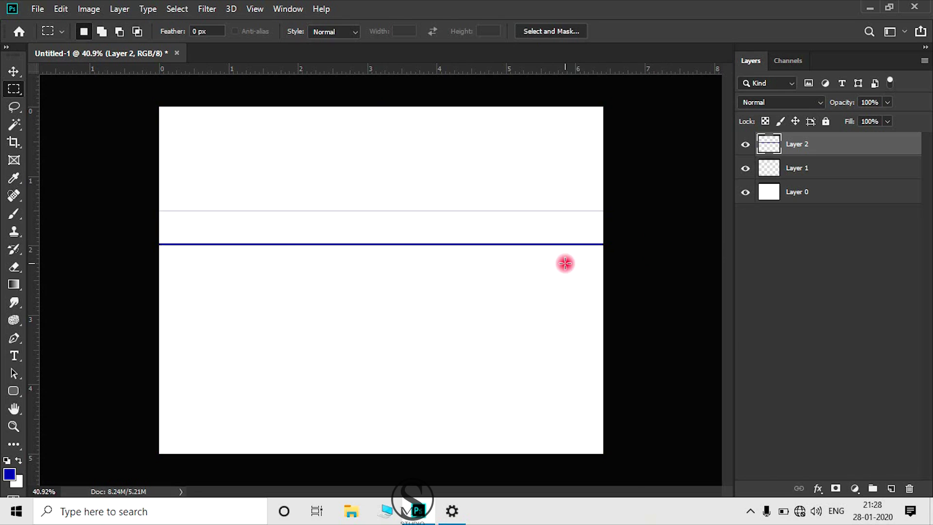
{"action": "scroll", "coordinate": [562, 259], "scroll_direction": "up", "scroll_amount": 2}
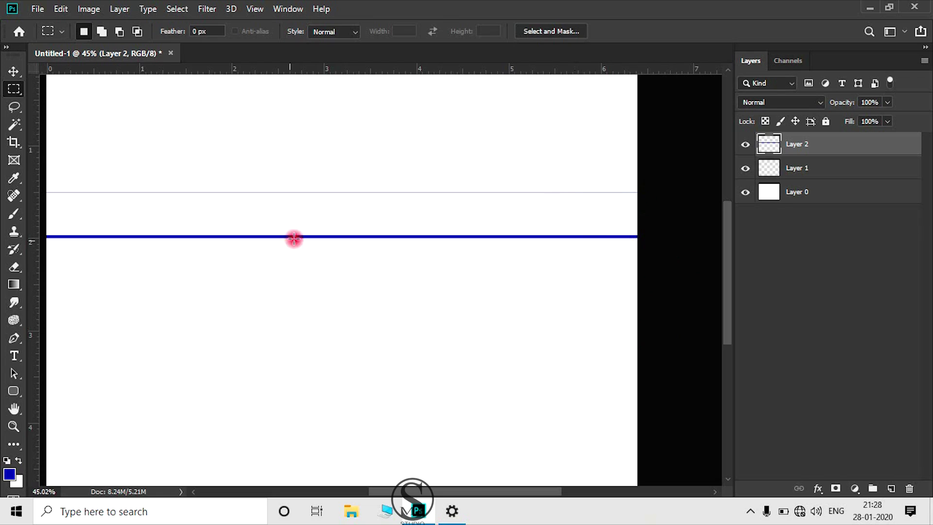
{"action": "scroll", "coordinate": [344, 240], "scroll_direction": "down", "scroll_amount": 3}
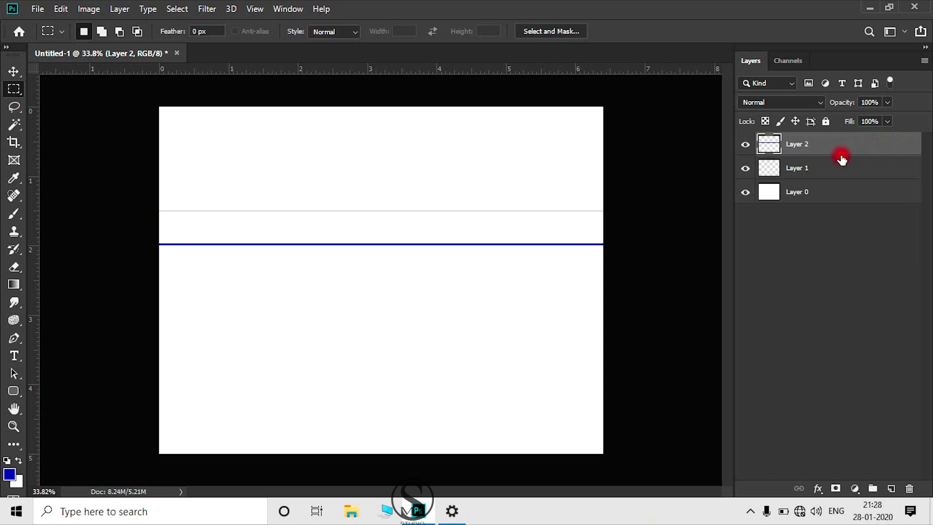
- Delete the two layers holding the horizontal lines and add a new empty layer above Layer 0
{"action": "key", "text": "Delete"}
{"action": "key", "text": "Delete"}
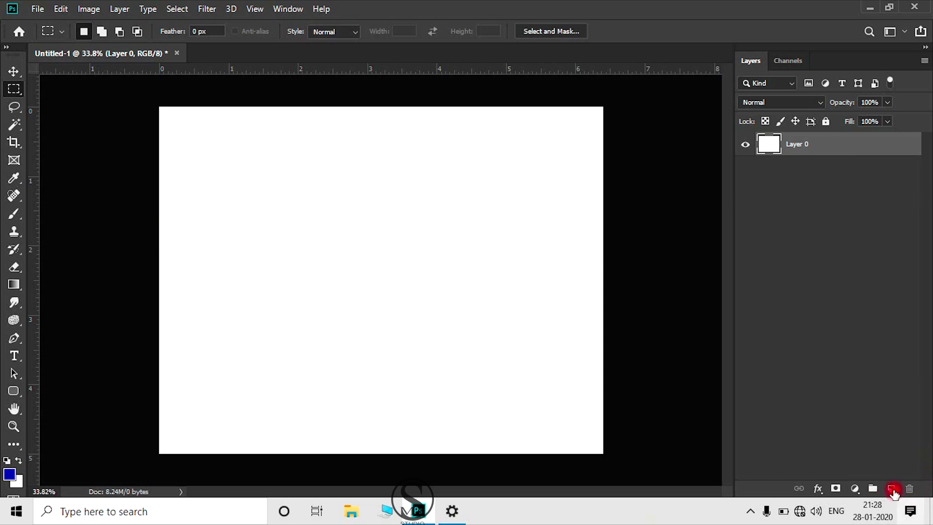
{"action": "left_click", "coordinate": [889, 488]}
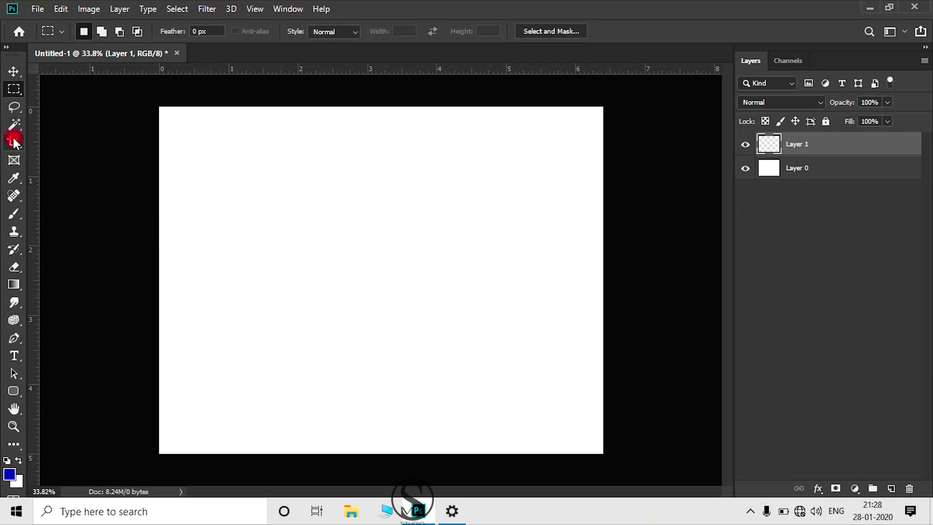
- Make a single-column selection about 2.1 in from the canvas's left edge with the Single Column Marquee tool
{"action": "left_click_drag", "start_coordinate": [13, 102], "coordinate": [80, 127]}
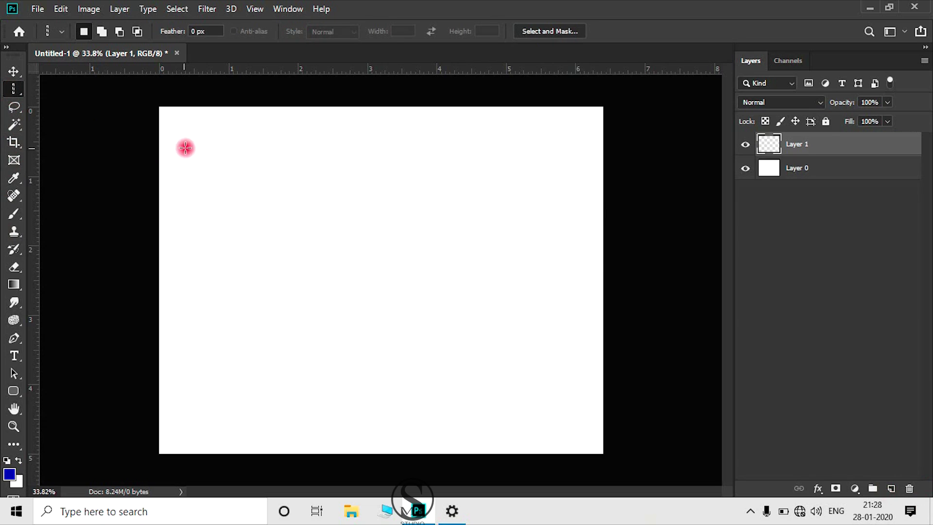
{"action": "scroll", "coordinate": [266, 206], "scroll_direction": "down", "scroll_amount": 2}
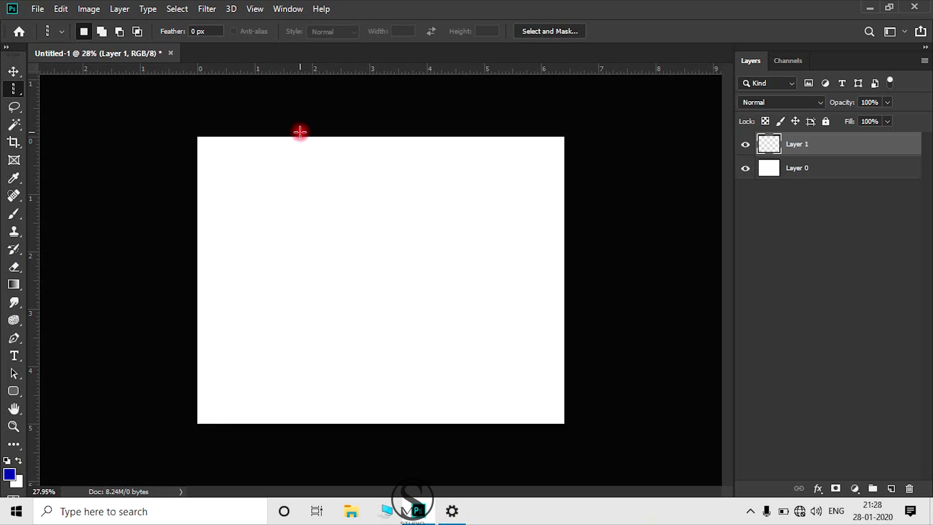
{"action": "left_click_drag", "start_coordinate": [299, 131], "coordinate": [319, 234]}
{"action": "scroll", "coordinate": [316, 252], "scroll_direction": "up", "scroll_amount": 3}
{"action": "scroll", "coordinate": [316, 252], "scroll_direction": "up", "scroll_amount": 3}
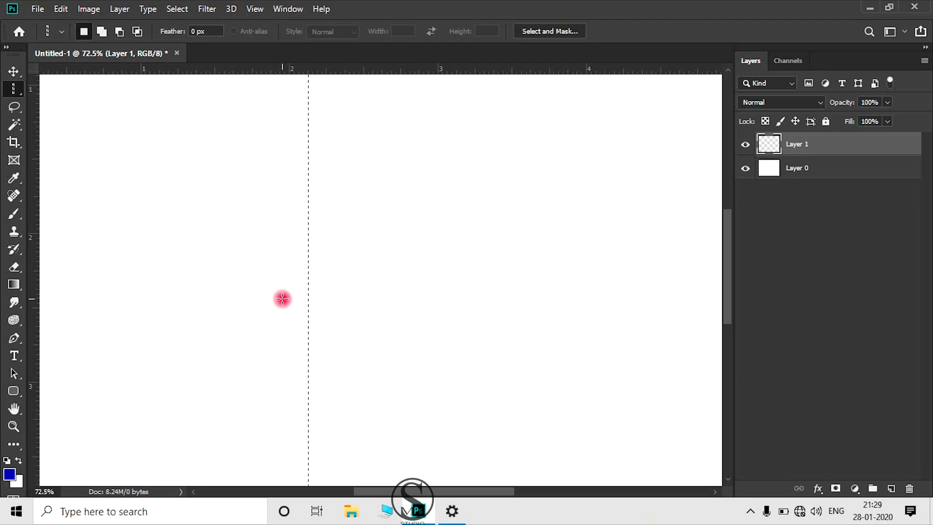
- Fill the single-column selection on Layer 1 with the blue foreground colour and deselect it
{"action": "key", "text": "alt+BackSpace"}
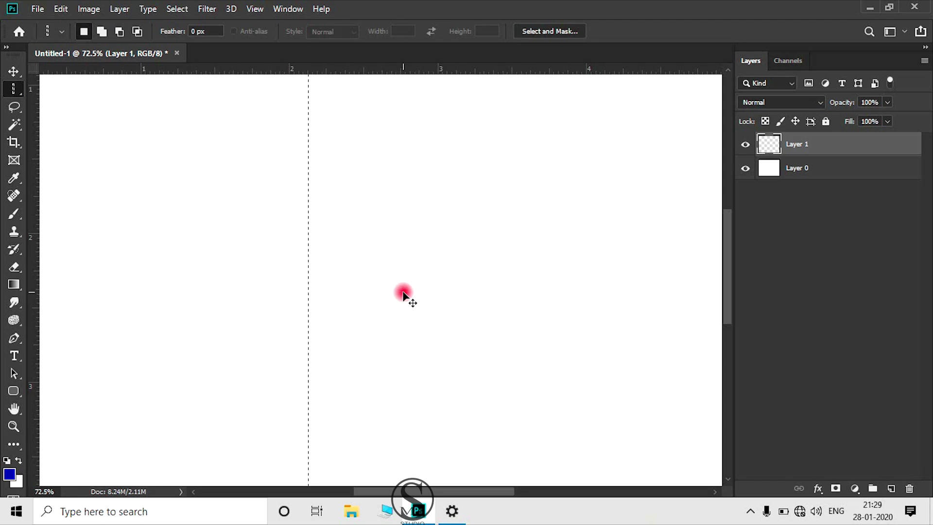
{"action": "key", "text": "ctrl+d"}
{"action": "scroll", "coordinate": [292, 239], "scroll_direction": "up", "scroll_amount": 3}
{"action": "scroll", "coordinate": [315, 238], "scroll_direction": "up", "scroll_amount": 6}
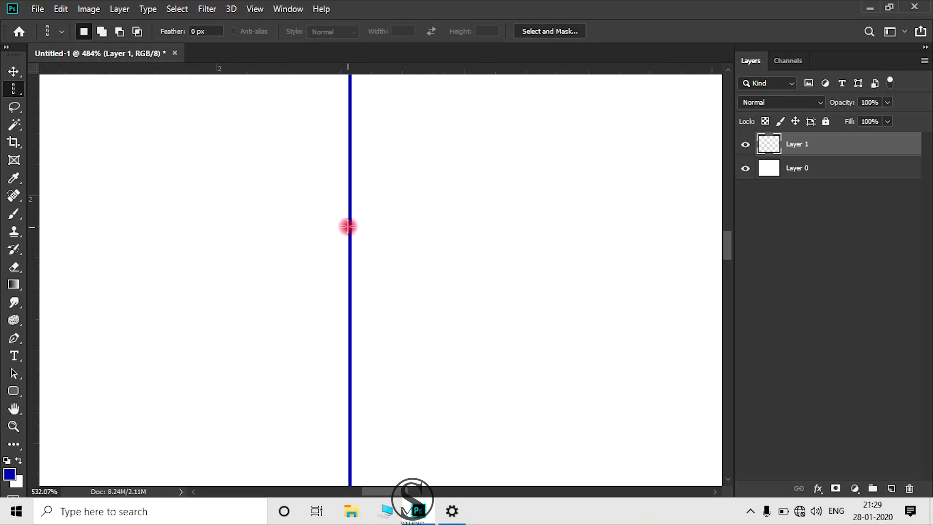
{"action": "scroll", "coordinate": [355, 232], "scroll_direction": "up", "scroll_amount": 2}
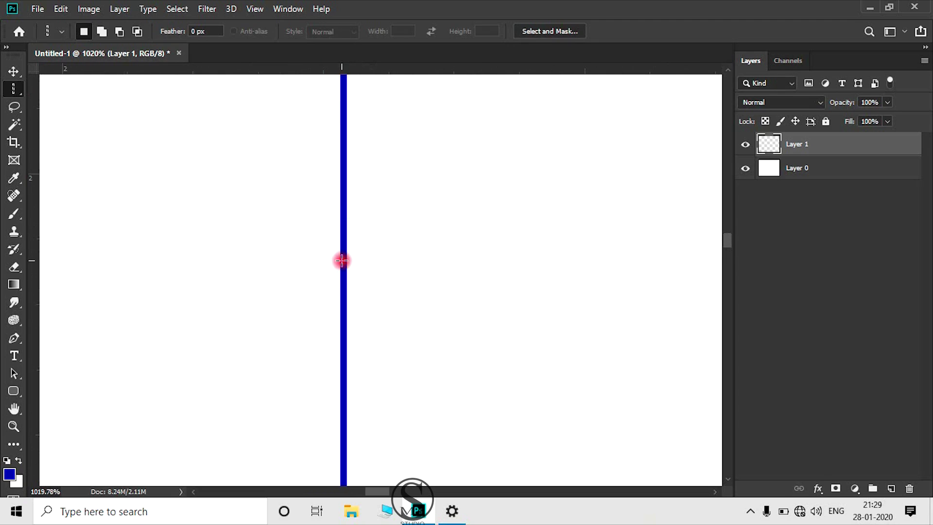
{"action": "scroll", "coordinate": [344, 260], "scroll_direction": "down", "scroll_amount": 3}
{"action": "scroll", "coordinate": [343, 260], "scroll_direction": "down", "scroll_amount": 5}
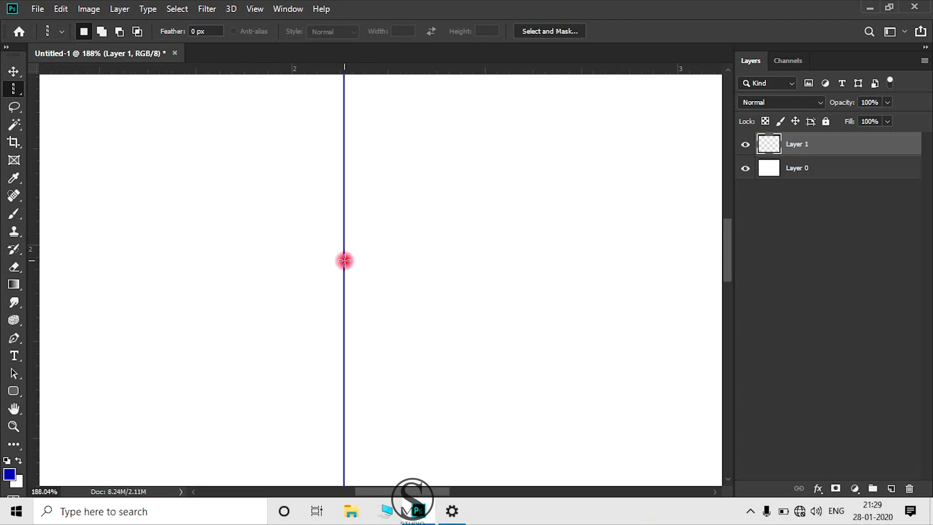
{"action": "scroll", "coordinate": [345, 261], "scroll_direction": "down", "scroll_amount": 1}
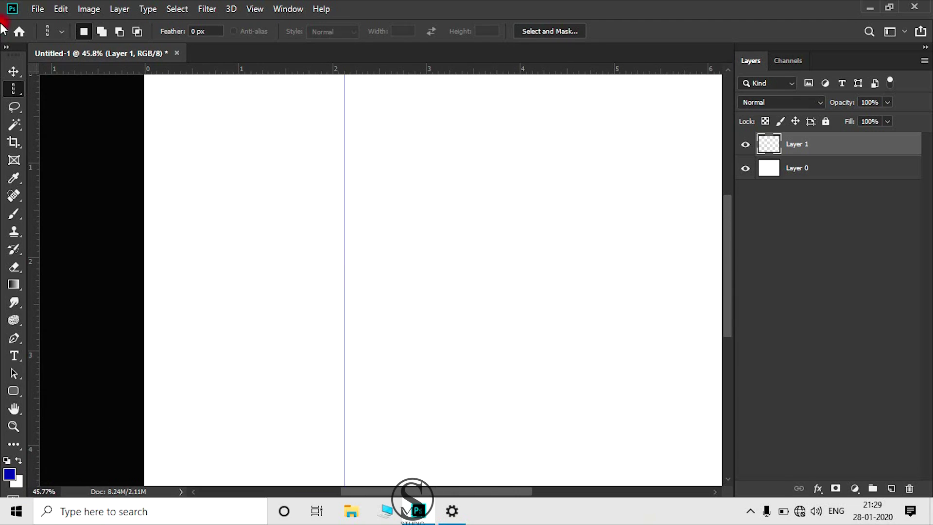
- On a new layer, draw a thin full-height rectangular selection about 3.5 in from the canvas's left edge, fill it with blue and deselect
{"action": "left_click_drag", "start_coordinate": [15, 89], "coordinate": [77, 87]}
{"action": "left_click", "coordinate": [892, 488]}
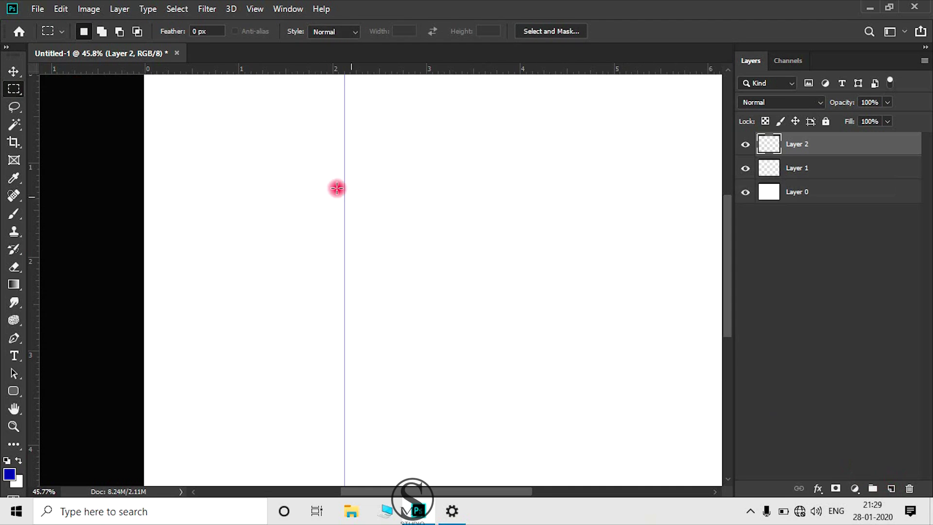
{"action": "scroll", "coordinate": [335, 187], "scroll_direction": "down", "scroll_amount": 1}
{"action": "scroll", "coordinate": [374, 156], "scroll_direction": "down", "scroll_amount": 1}
{"action": "left_click_drag", "start_coordinate": [403, 120], "coordinate": [406, 489]}
{"action": "key", "text": "alt+BackSpace"}
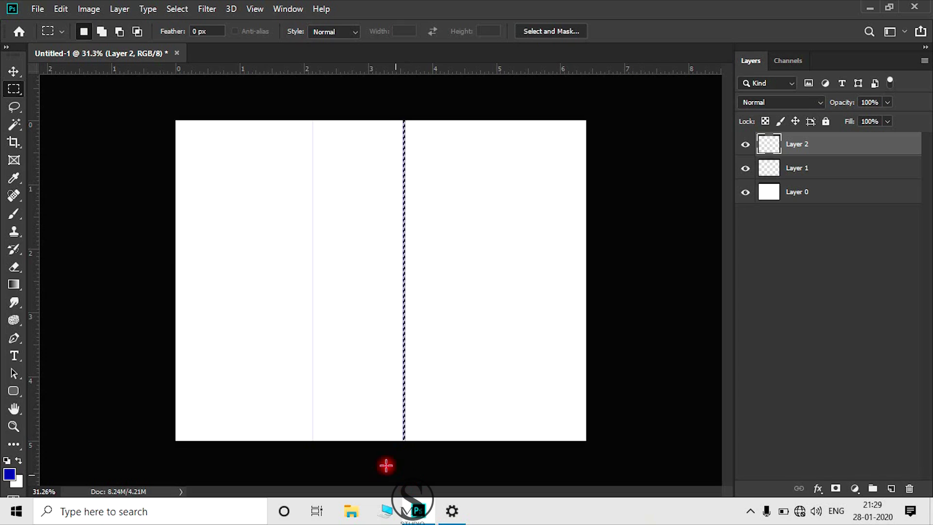
{"action": "key", "text": "ctrl+d"}
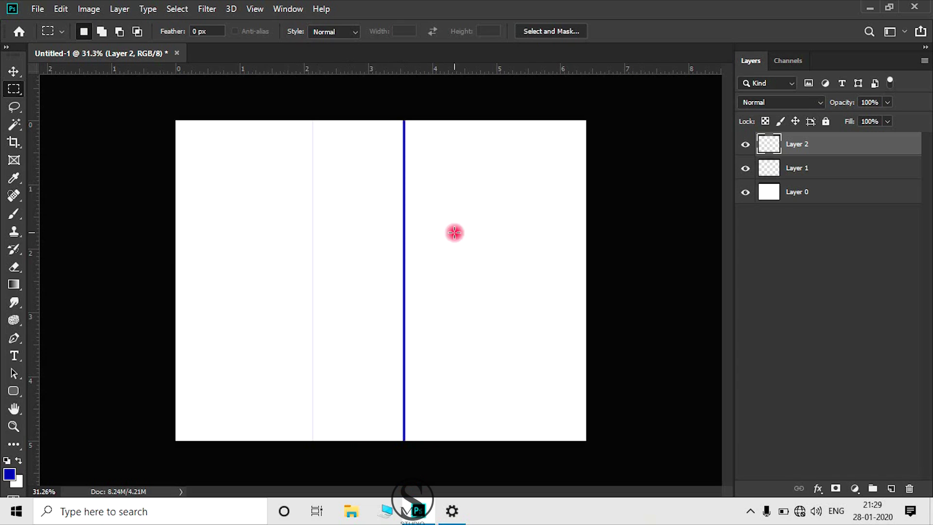
{"action": "scroll", "coordinate": [413, 274], "scroll_direction": "up", "scroll_amount": 2}
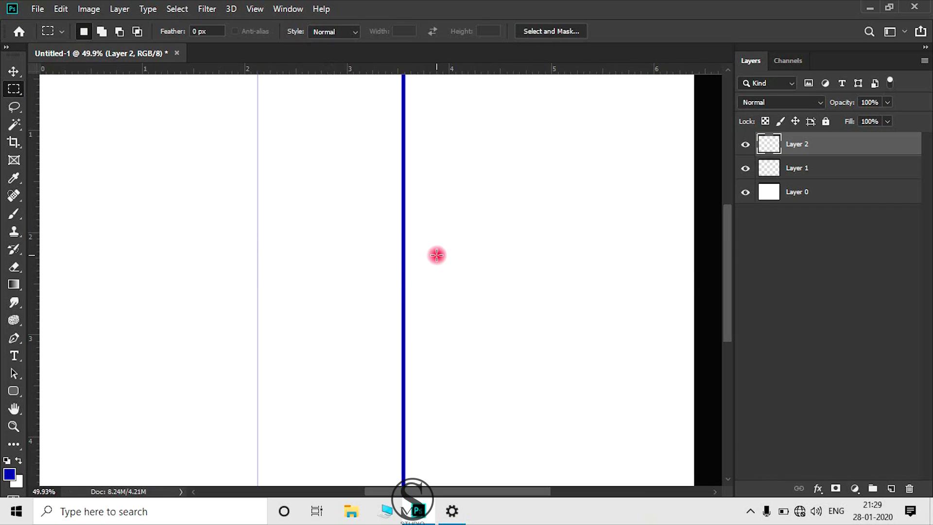
{"action": "scroll", "coordinate": [436, 257], "scroll_direction": "down", "scroll_amount": 3}
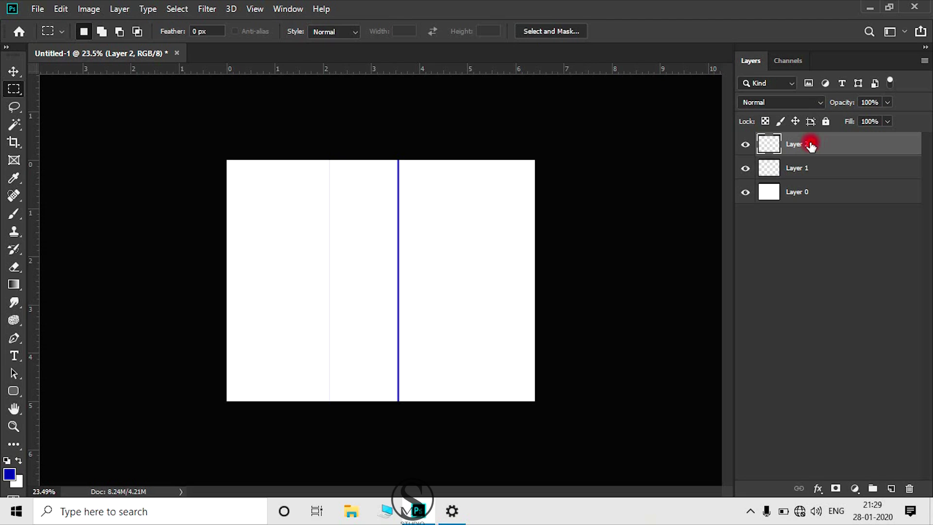
- Delete the two layers holding the vertical lines, keeping only Layer 0
{"action": "key", "text": "Delete"}
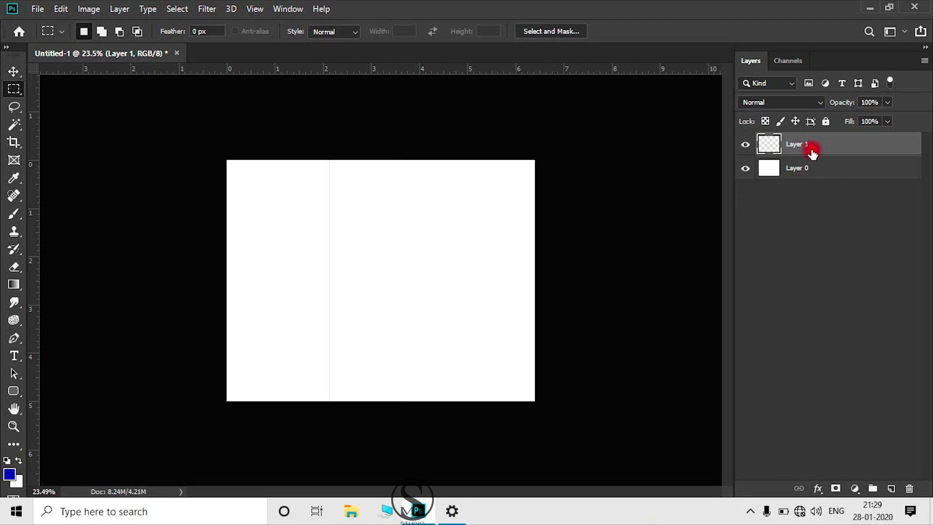
{"action": "key", "text": "Delete"}
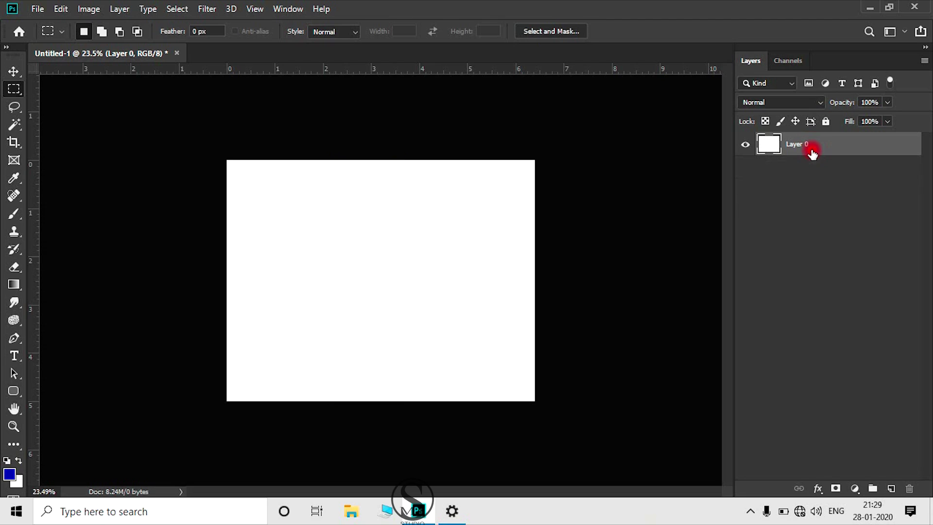
- Set the Rectangular Marquee tool's style to Fixed Ratio
{"action": "left_click_drag", "start_coordinate": [15, 90], "coordinate": [51, 86]}
{"action": "left_click", "coordinate": [15, 88]}
{"action": "left_click", "coordinate": [354, 34]}
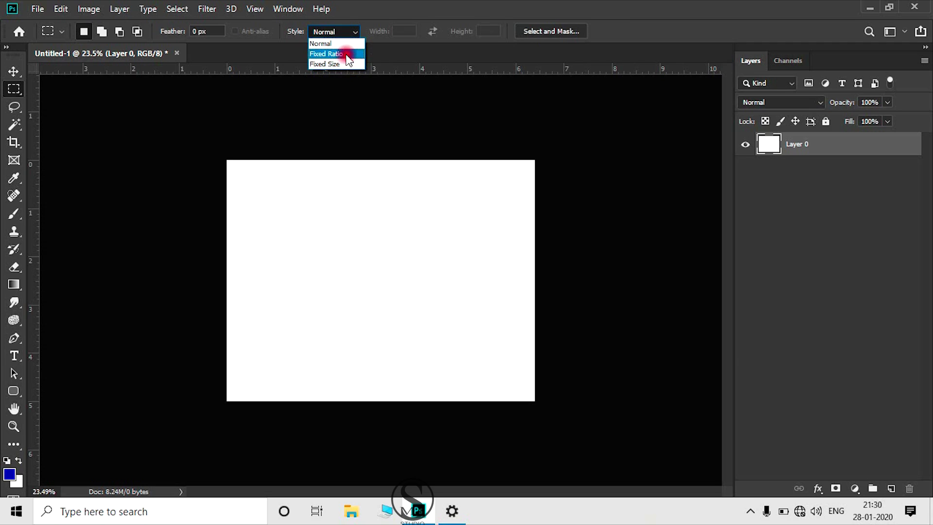
{"action": "left_click", "coordinate": [347, 55]}
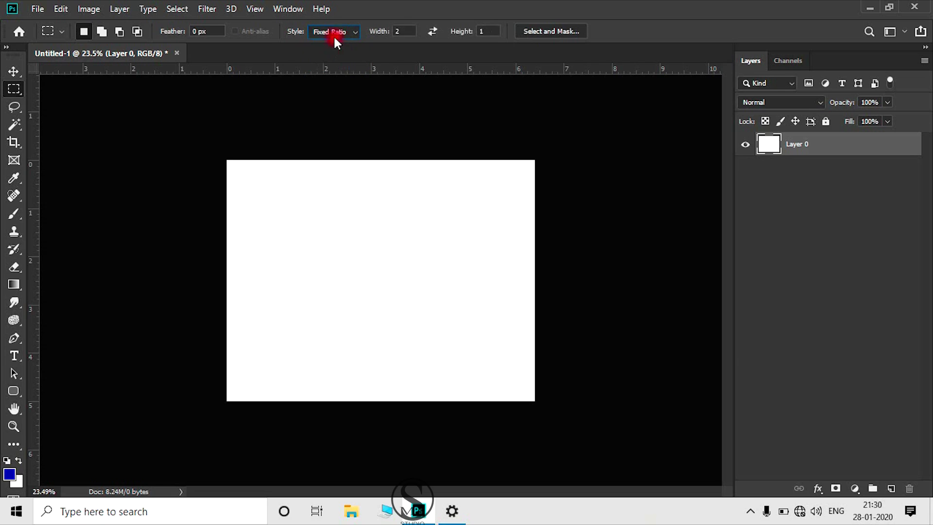
- With the Rectangular Marquee style set back to Normal, draw a freely proportioned selection on a new layer and deselect it
{"action": "left_click", "coordinate": [333, 33]}
{"action": "left_click", "coordinate": [331, 42]}
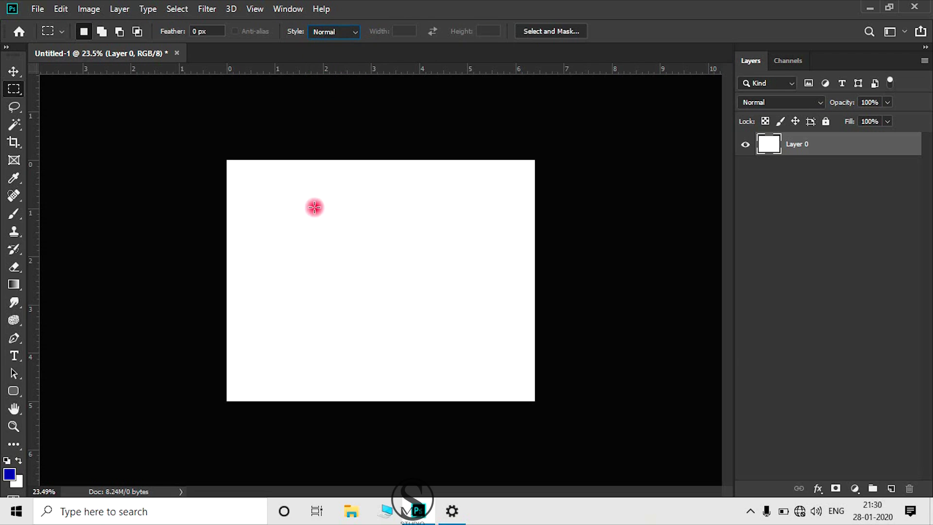
{"action": "left_click", "coordinate": [897, 489]}
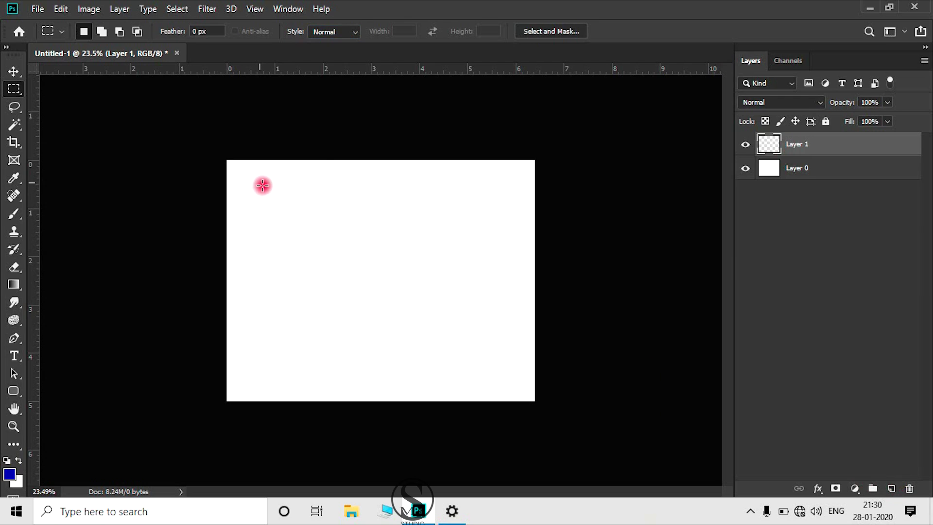
{"action": "left_click_drag", "start_coordinate": [260, 183], "coordinate": [486, 327]}
{"action": "left_click", "coordinate": [375, 111]}
- Set the style to Fixed Ratio with width 2 and height 1, and draw a rectangular selection about 5.4 in wide across the canvas
{"action": "left_click", "coordinate": [316, 31]}
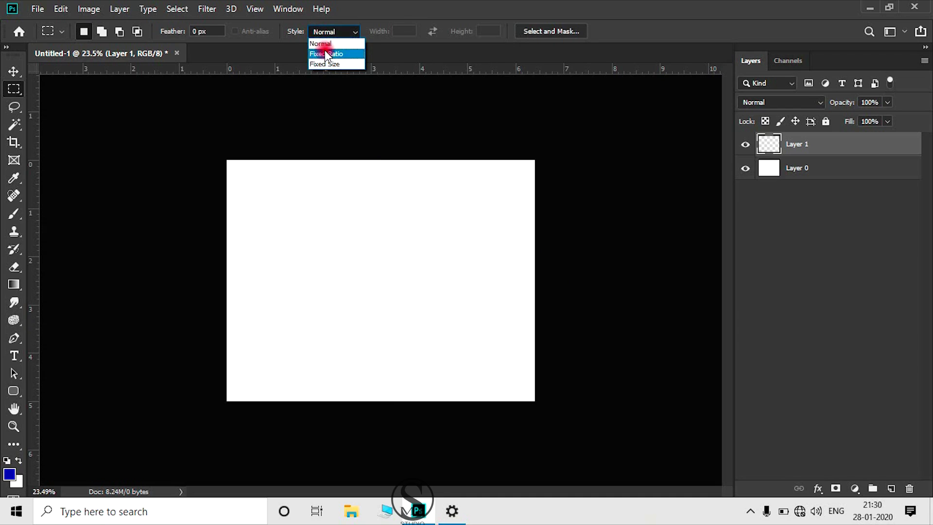
{"action": "left_click", "coordinate": [355, 55]}
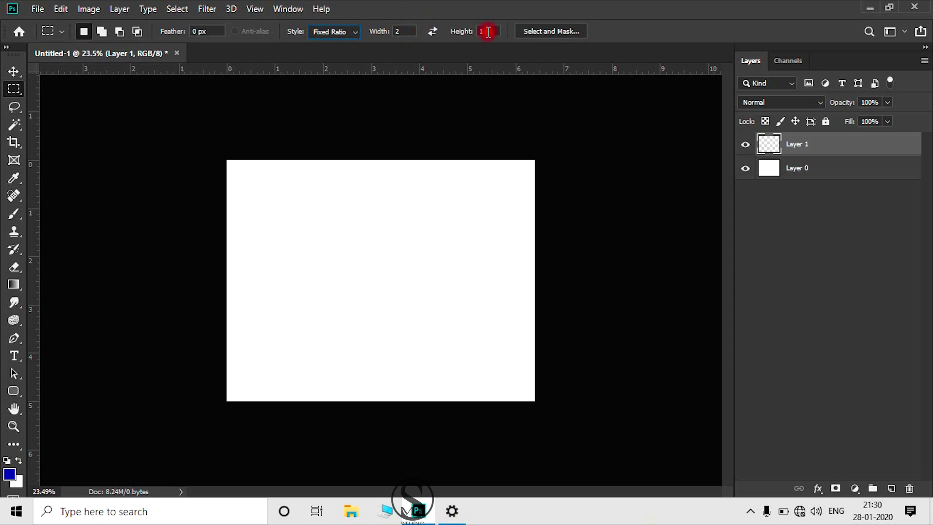
{"action": "left_click", "coordinate": [407, 31]}
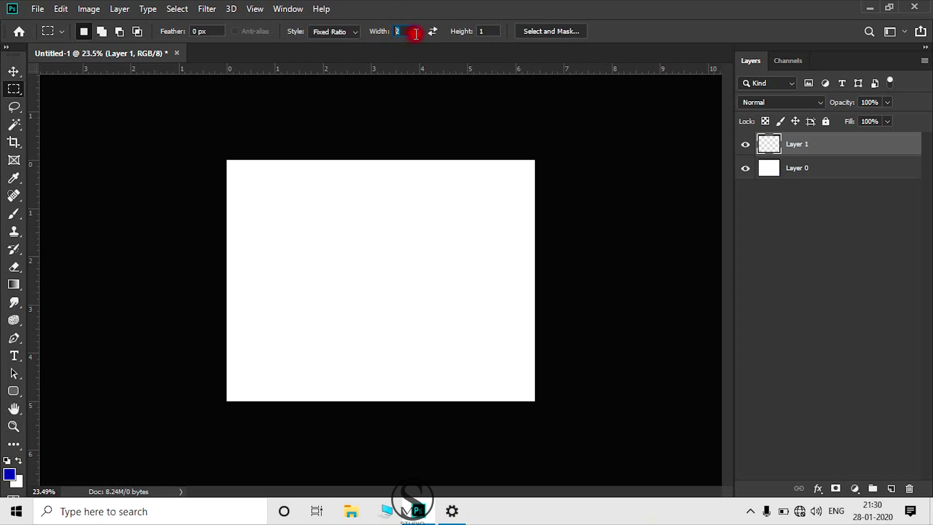
{"action": "key", "text": "BackSpace"}
{"action": "type", "text": "1"}
{"action": "left_click_drag", "start_coordinate": [252, 170], "coordinate": [515, 335]}
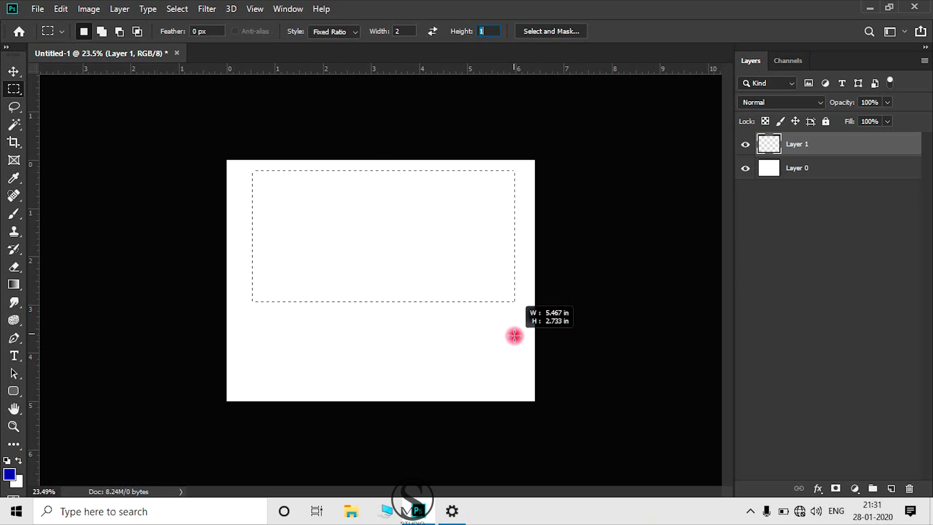
{"action": "left_click_drag", "start_coordinate": [510, 369], "coordinate": [515, 350]}
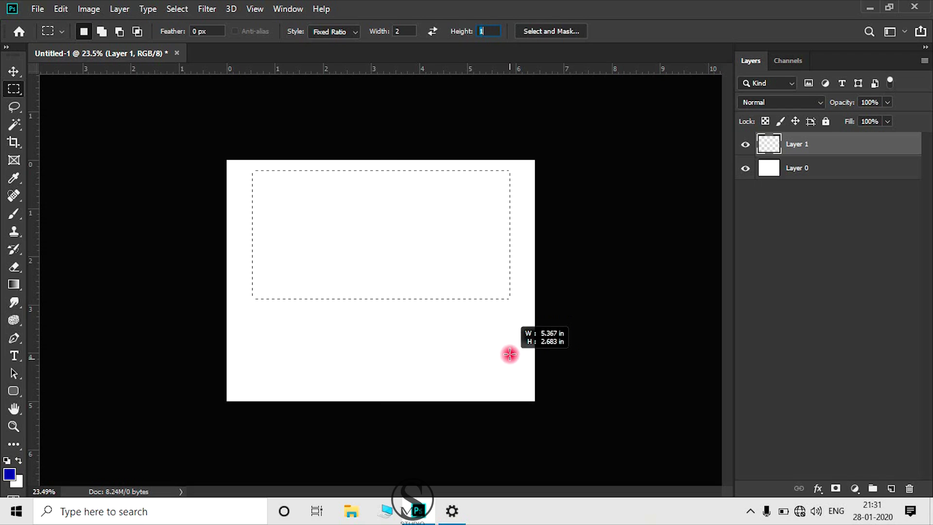
{"action": "left_click_drag", "start_coordinate": [508, 329], "coordinate": [512, 355]}
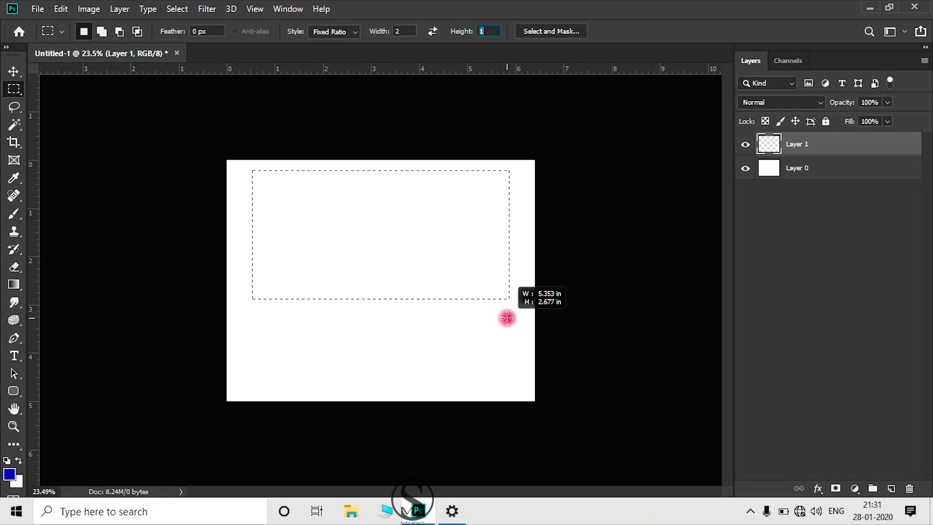
{"action": "mouse_move", "coordinate": [505, 341]}
{"action": "left_mouse_down"}
{"action": "mouse_move", "coordinate": [507, 366]}
{"action": "mouse_move", "coordinate": [499, 342]}
{"action": "left_mouse_up"}
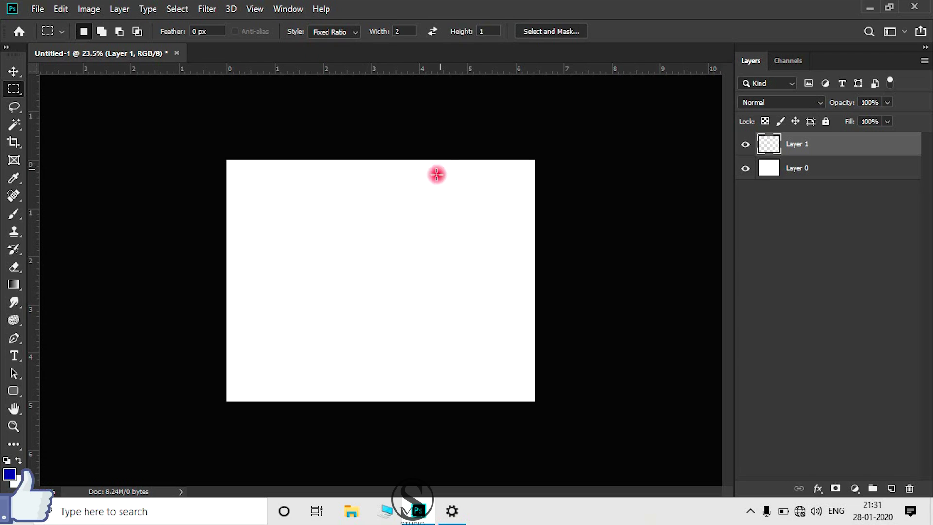
- Set the Rectangular Marquee style to Fixed Size and place a 64 × 64 px selection near the canvas centre
{"action": "left_click", "coordinate": [322, 32]}
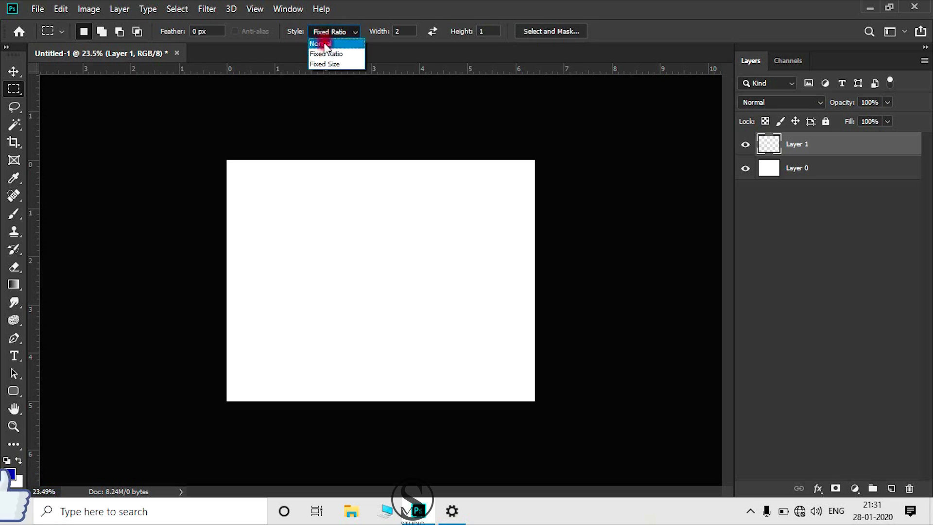
{"action": "left_click", "coordinate": [329, 65]}
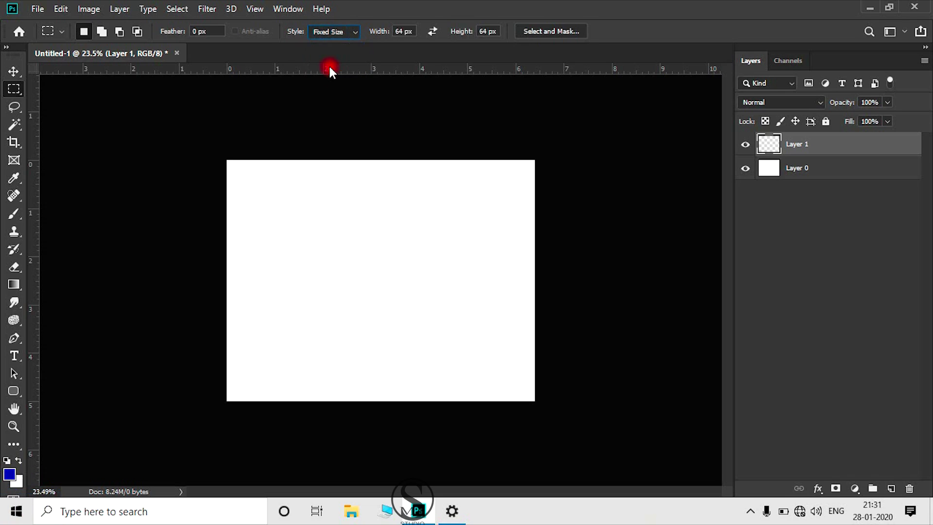
{"action": "left_click", "coordinate": [369, 256]}
{"action": "scroll", "coordinate": [396, 258], "scroll_direction": "up", "scroll_amount": 1}
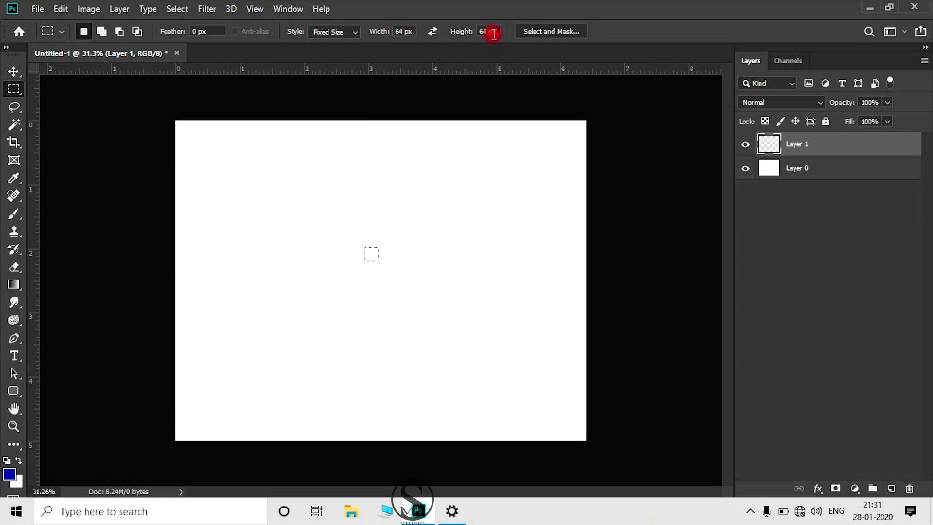
- Reposition the 64 × 64 px fixed-size selection at several spots around the canvas, ending slightly above the centre
{"action": "left_click", "coordinate": [445, 249]}
{"action": "left_click", "coordinate": [432, 251]}
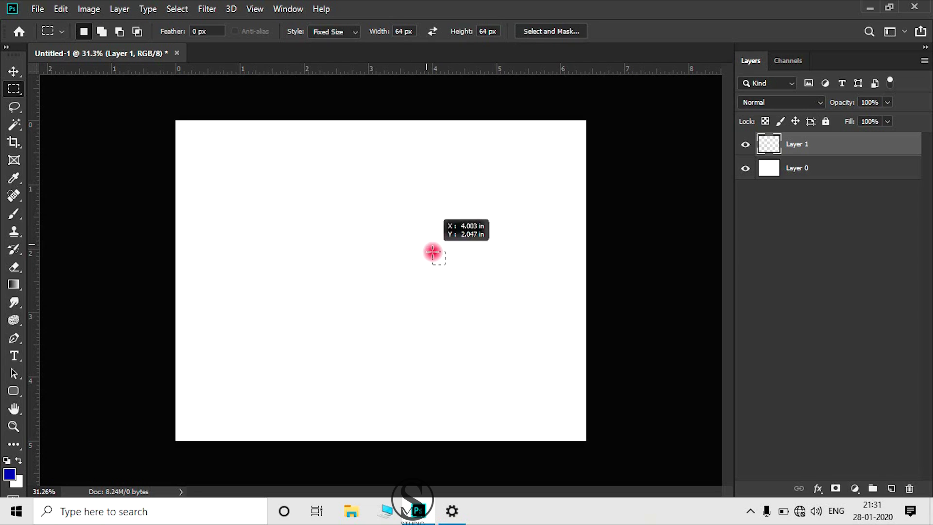
{"action": "scroll", "coordinate": [461, 267], "scroll_direction": "up", "scroll_amount": 7}
{"action": "scroll", "coordinate": [457, 229], "scroll_direction": "down", "scroll_amount": 7}
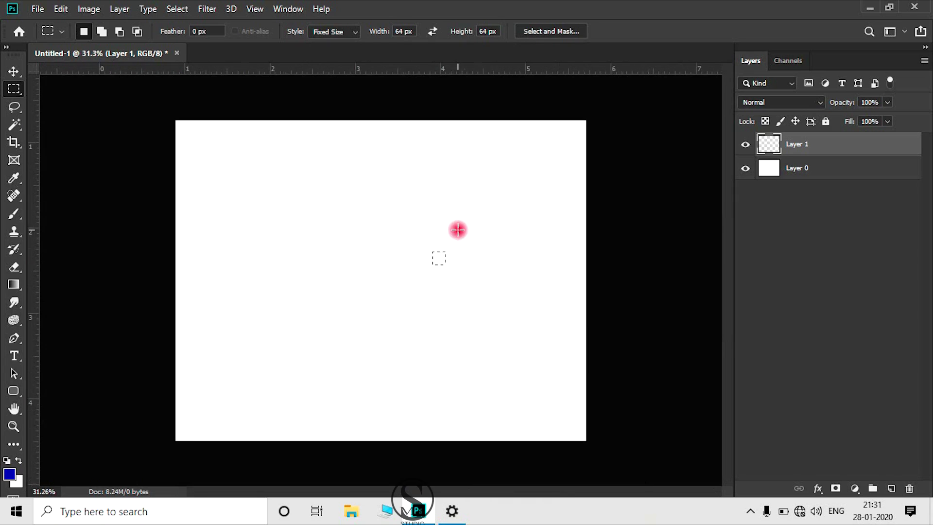
{"action": "scroll", "coordinate": [458, 232], "scroll_direction": "down", "scroll_amount": 1}
{"action": "left_click", "coordinate": [484, 265]}
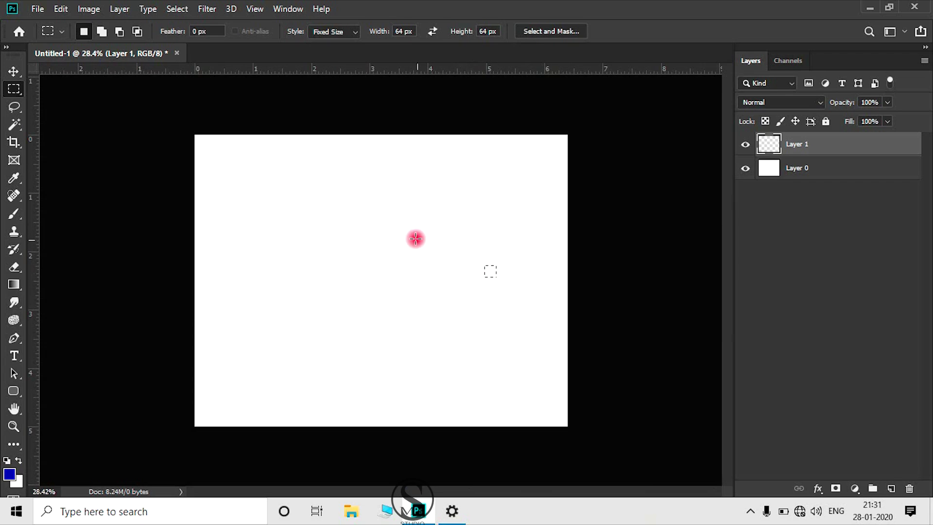
{"action": "left_click", "coordinate": [416, 247]}
{"action": "left_click", "coordinate": [367, 236]}
{"action": "left_click", "coordinate": [329, 272]}
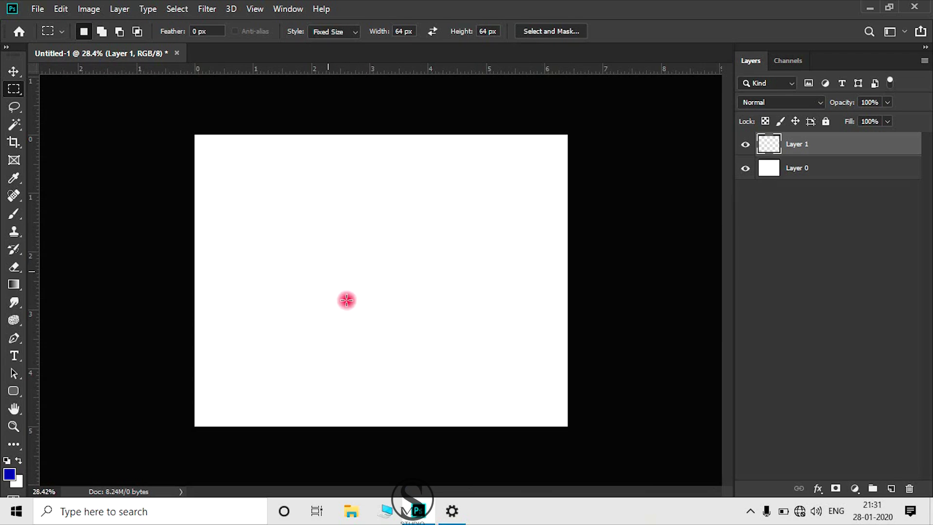
{"action": "left_click", "coordinate": [346, 300]}
{"action": "left_click", "coordinate": [446, 253]}
{"action": "left_click", "coordinate": [347, 257]}
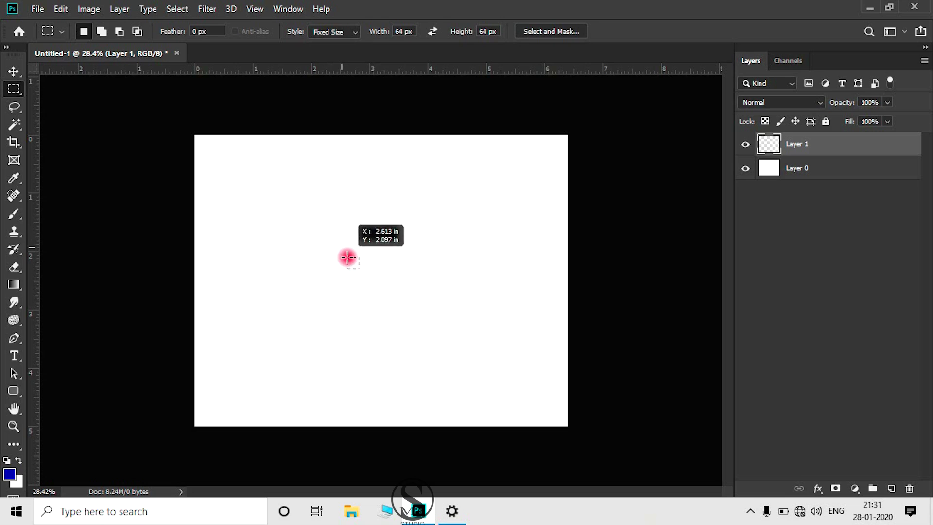
{"action": "left_click", "coordinate": [415, 240]}
{"action": "left_click", "coordinate": [366, 231]}
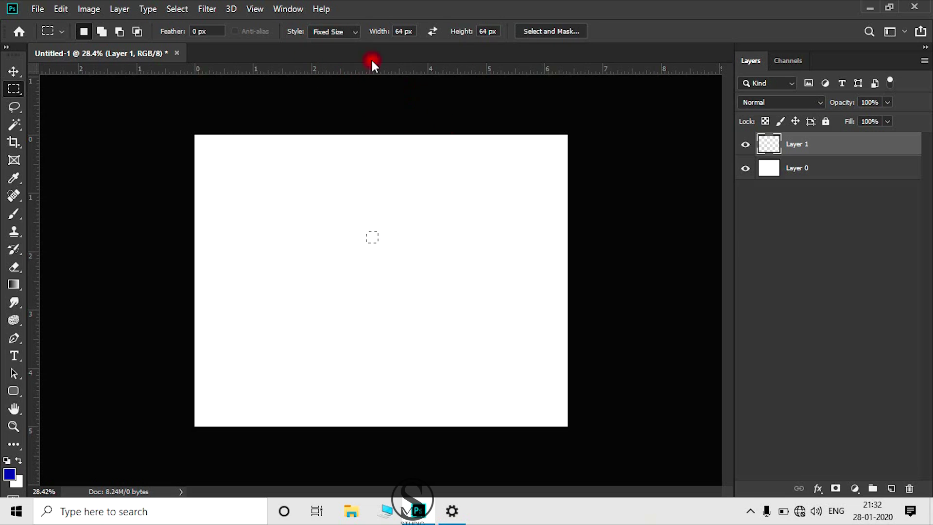
{"action": "scroll", "coordinate": [383, 233], "scroll_direction": "up", "scroll_amount": 2}
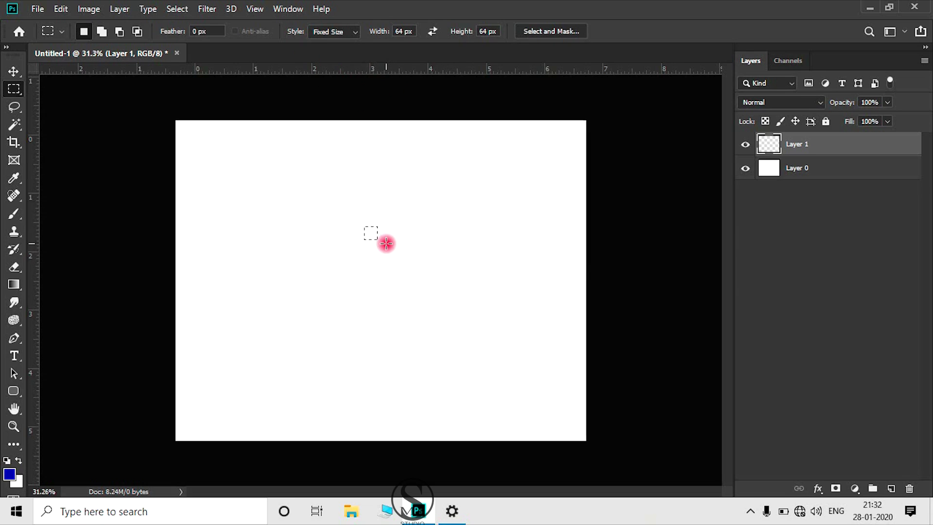
{"action": "scroll", "coordinate": [385, 238], "scroll_direction": "down", "scroll_amount": 1}
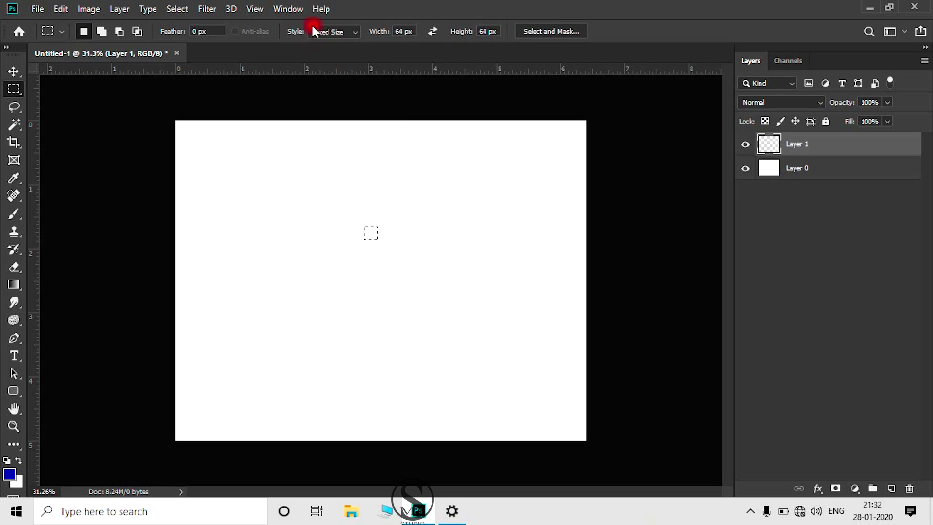
- Deselect the 64 px square and set the Rectangular Marquee style back to Normal
{"action": "key", "text": "ctrl+d"}
{"action": "left_click", "coordinate": [326, 33]}
{"action": "left_click", "coordinate": [330, 42]}
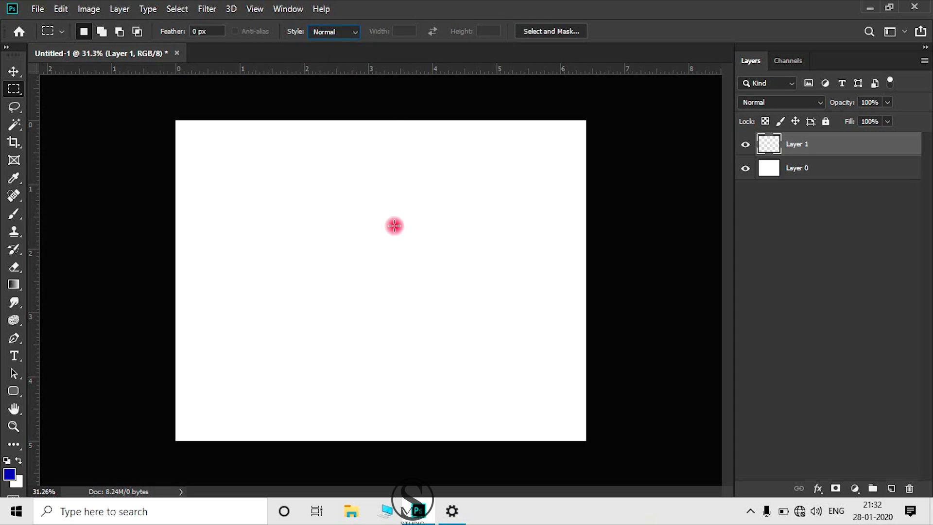
- Using the Elliptical Marquee tool with a Fixed Ratio of width 1 to height 2, draw a tall elliptical selection and deselect it
{"action": "left_click", "coordinate": [14, 88]}
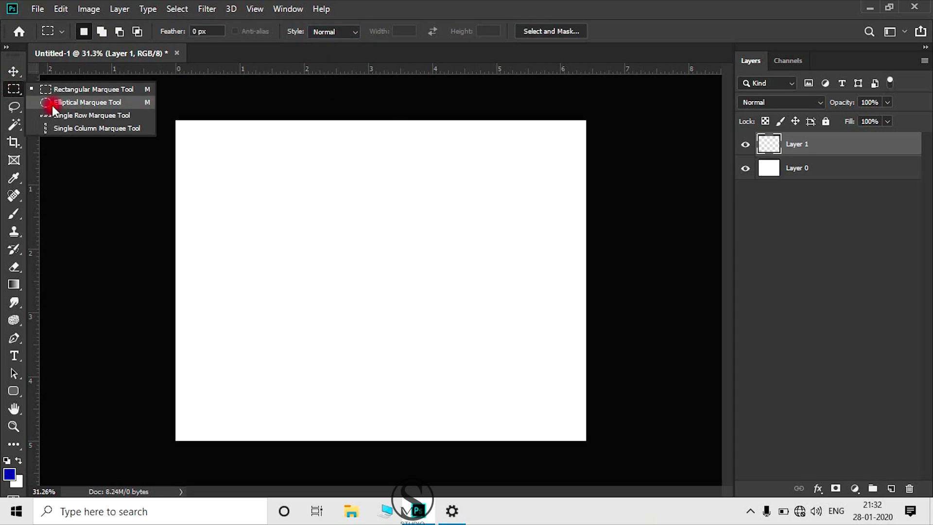
{"action": "left_click", "coordinate": [60, 102]}
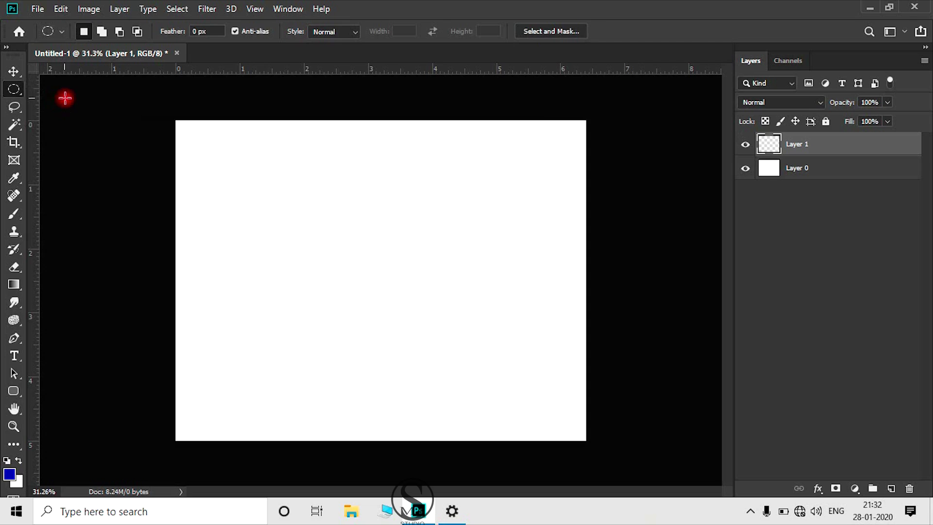
{"action": "left_click", "coordinate": [337, 32]}
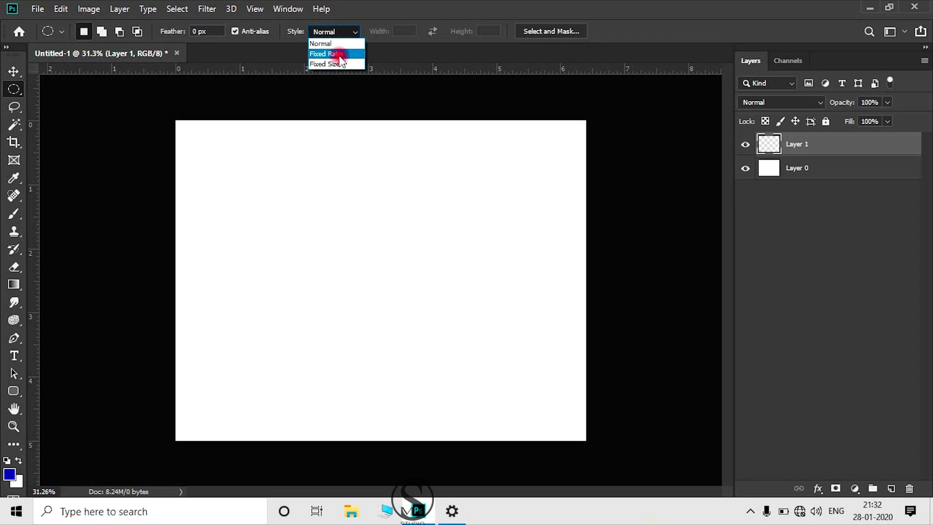
{"action": "left_click", "coordinate": [340, 55]}
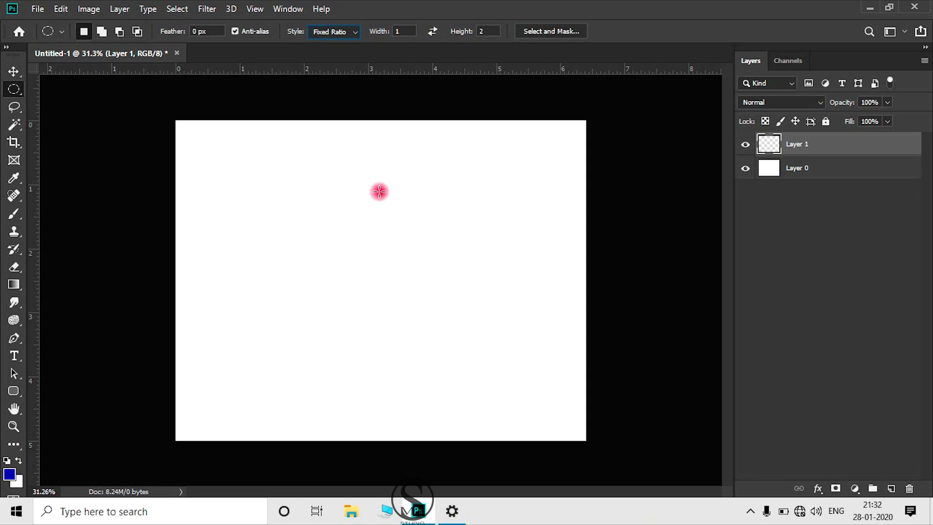
{"action": "left_click_drag", "start_coordinate": [248, 144], "coordinate": [416, 304]}
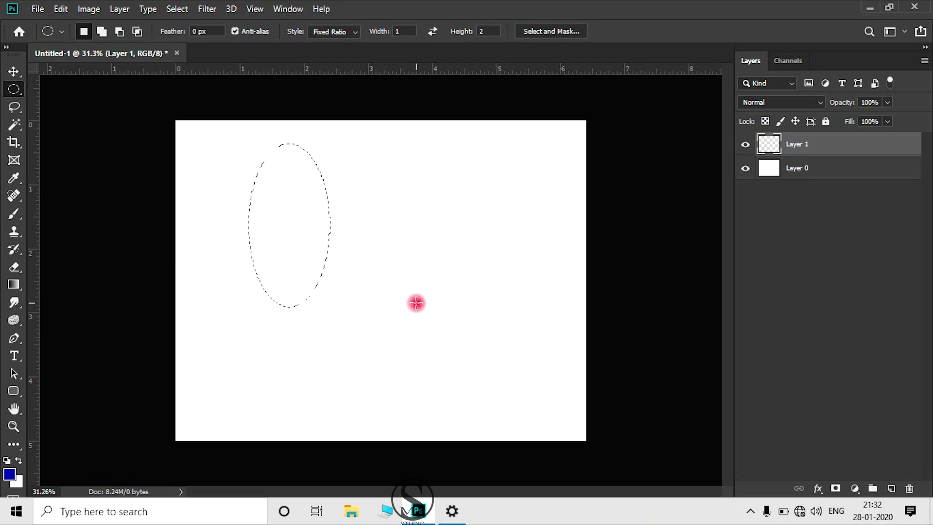
{"action": "left_click", "coordinate": [390, 247]}
- Set the Elliptical Marquee style to Fixed Size, place 64 × 64 px circular selections on the canvas and deselect
{"action": "left_click", "coordinate": [325, 35]}
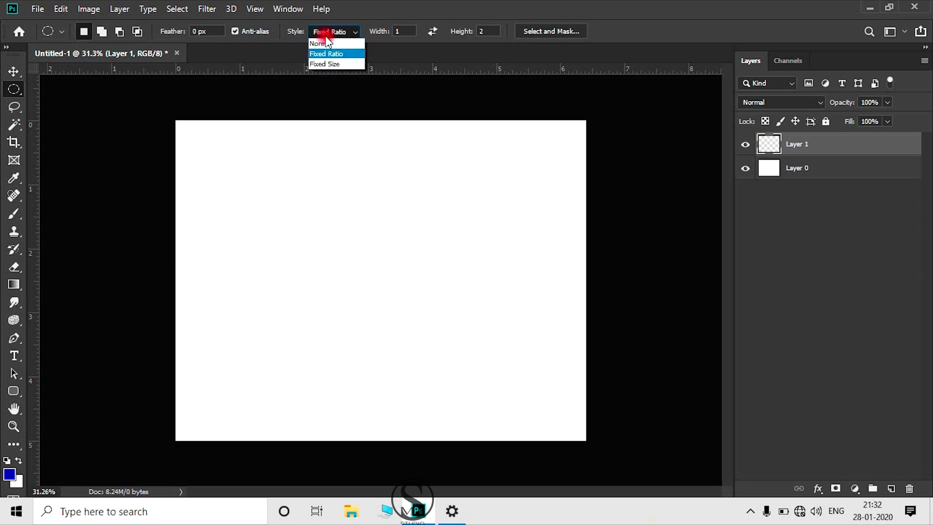
{"action": "left_click", "coordinate": [332, 62]}
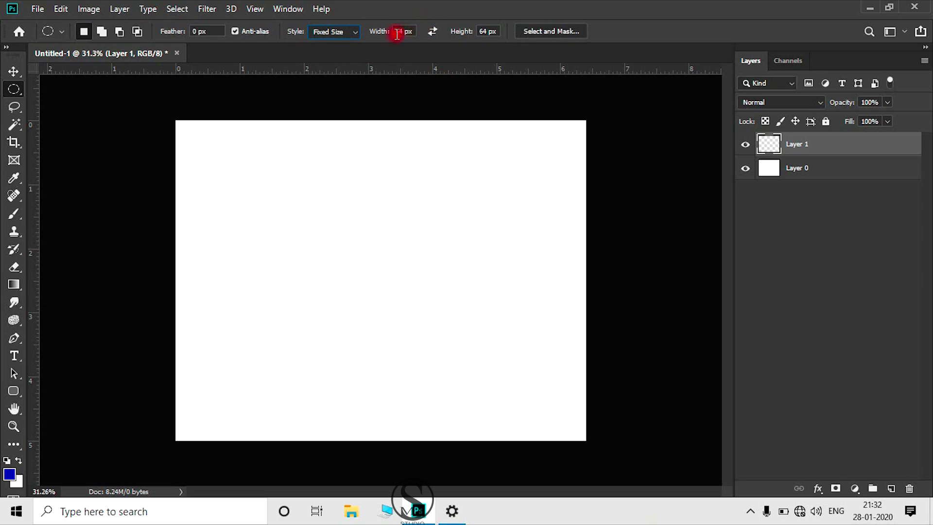
{"action": "left_click_drag", "start_coordinate": [281, 255], "coordinate": [320, 277]}
{"action": "left_click_drag", "start_coordinate": [340, 233], "coordinate": [412, 235]}
{"action": "scroll", "coordinate": [374, 263], "scroll_direction": "up", "scroll_amount": 3}
{"action": "key", "text": "ctrl+d"}
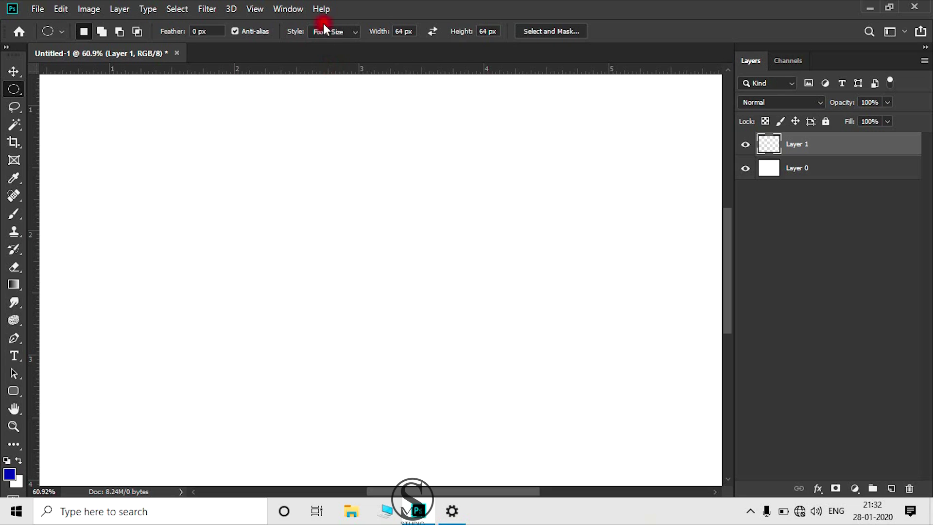
- Set the Elliptical Marquee tool's style back to Normal
{"action": "left_click", "coordinate": [328, 31]}
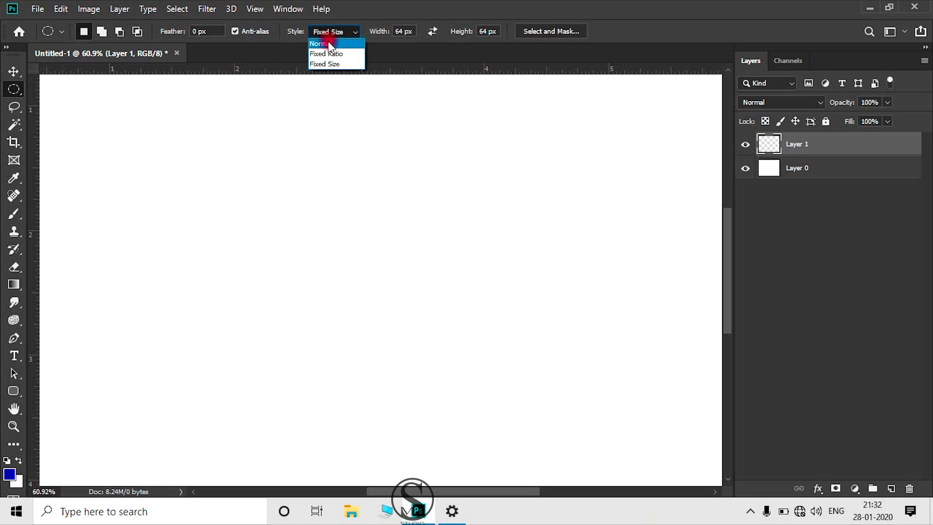
{"action": "left_click", "coordinate": [328, 43]}
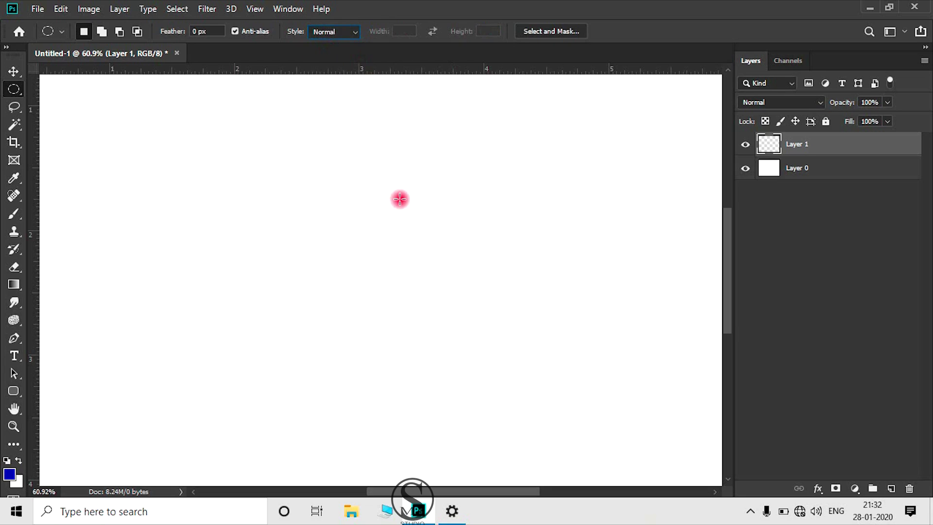
{"action": "left_click", "coordinate": [13, 90]}
{"action": "left_click", "coordinate": [87, 99]}
{"action": "left_click", "coordinate": [197, 32]}
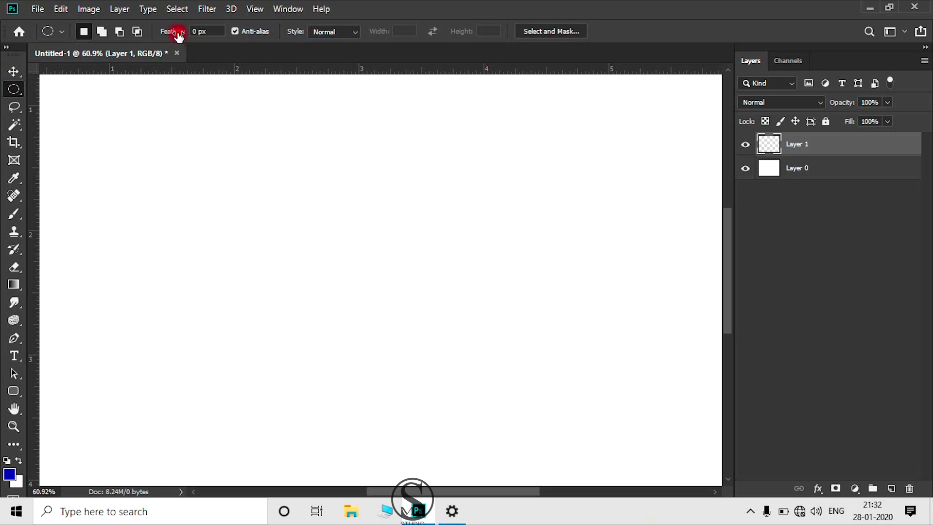
{"action": "scroll", "coordinate": [326, 191], "scroll_direction": "down", "scroll_amount": 5}
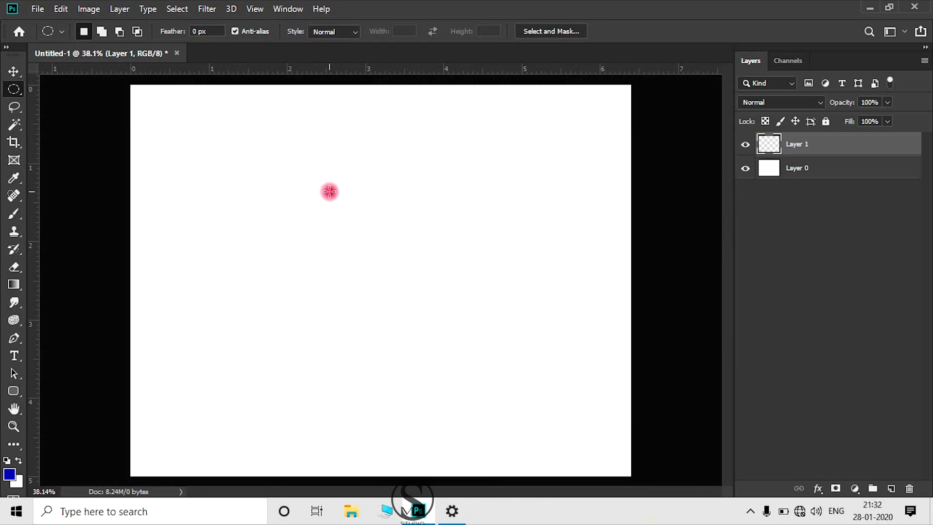